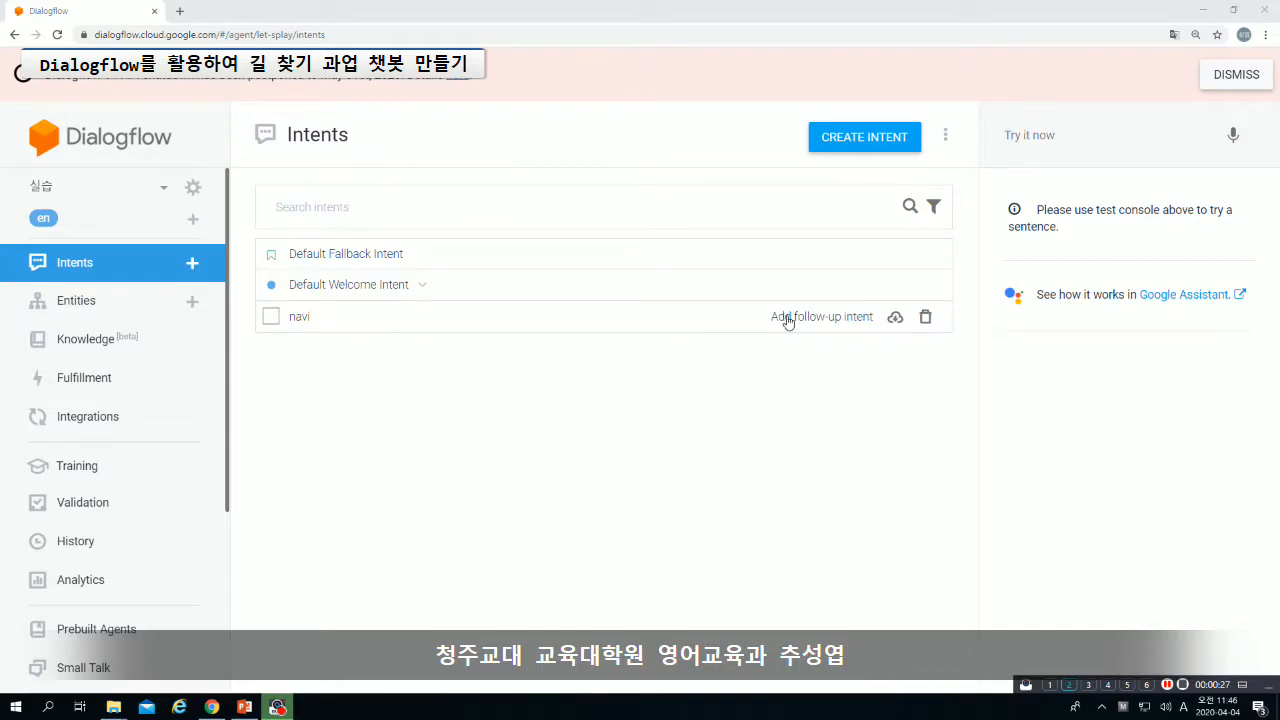
# Create a new intent named navi2, save it and return to the intents list.
pyautogui.click(828, 148)
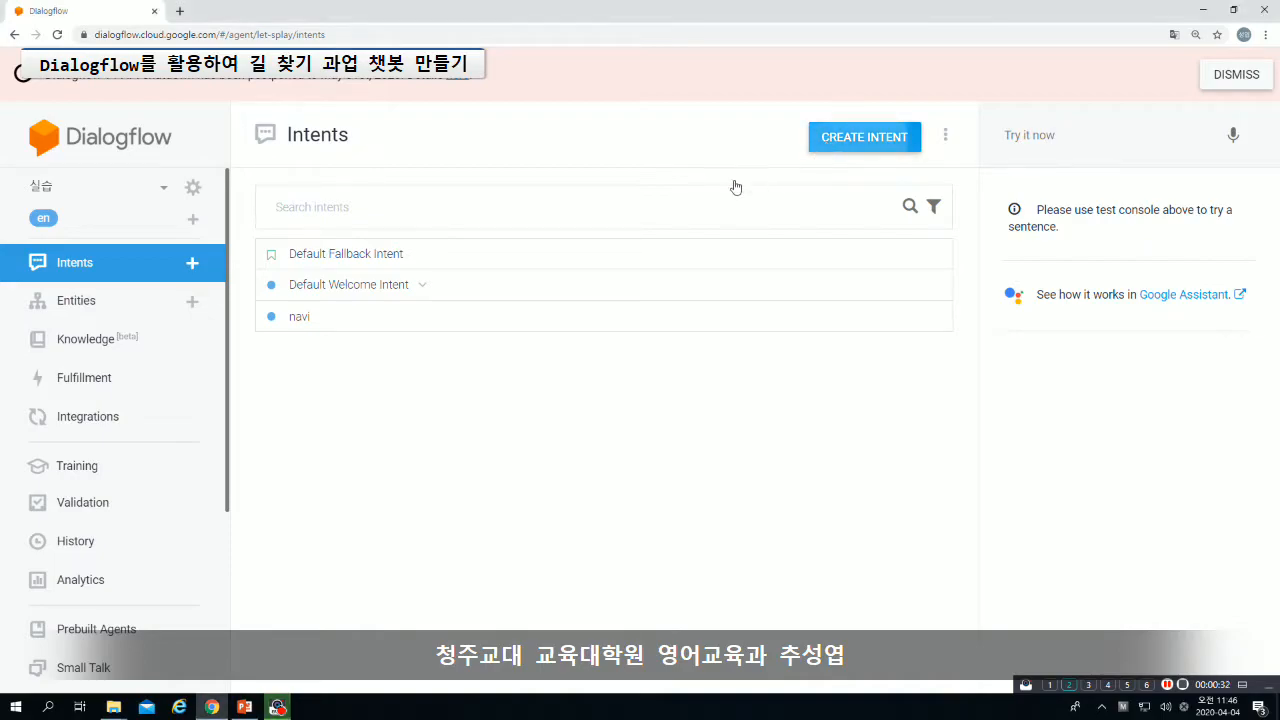
pyautogui.click(492, 135)
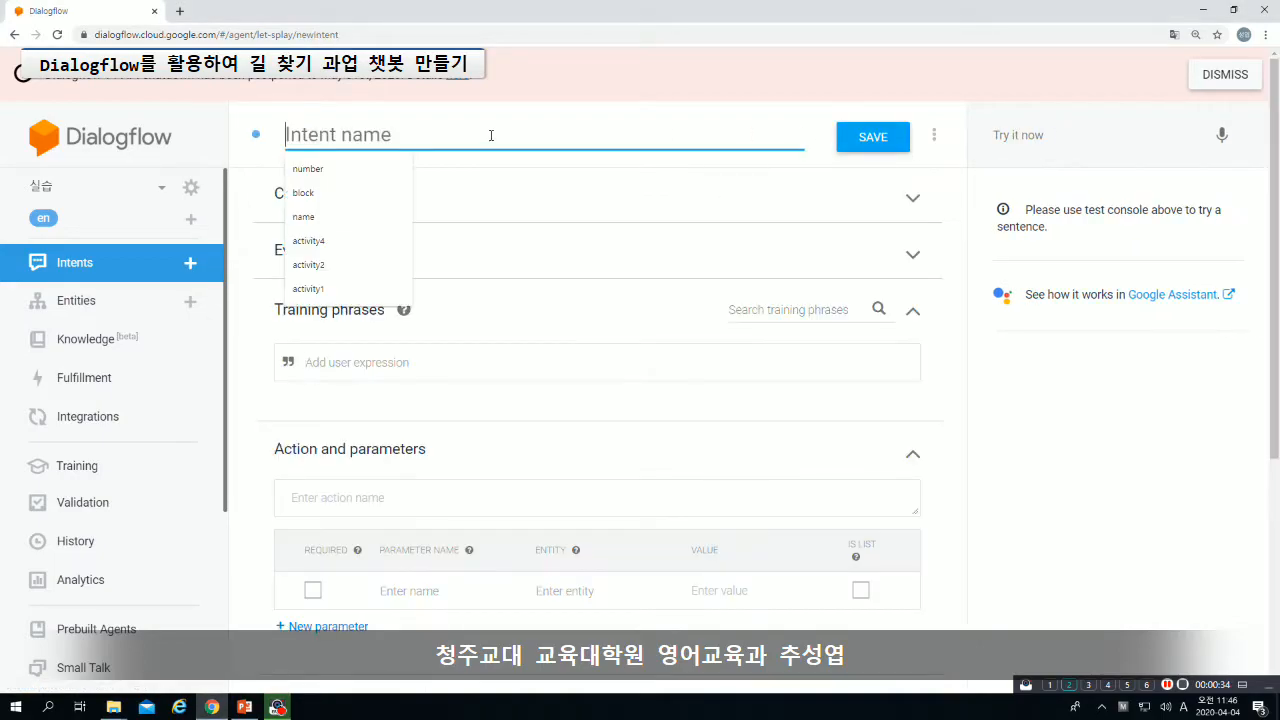
pyautogui.write('navi2')
pyautogui.click(859, 130)
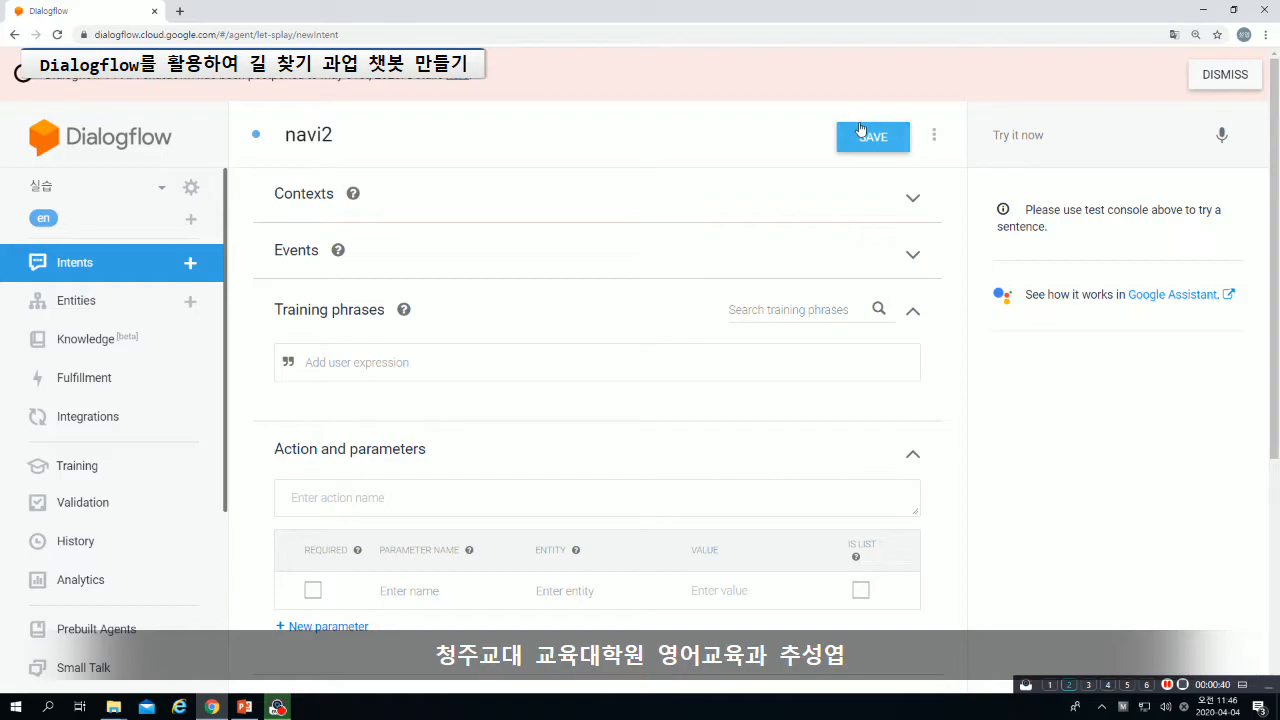
pyautogui.click(143, 264)
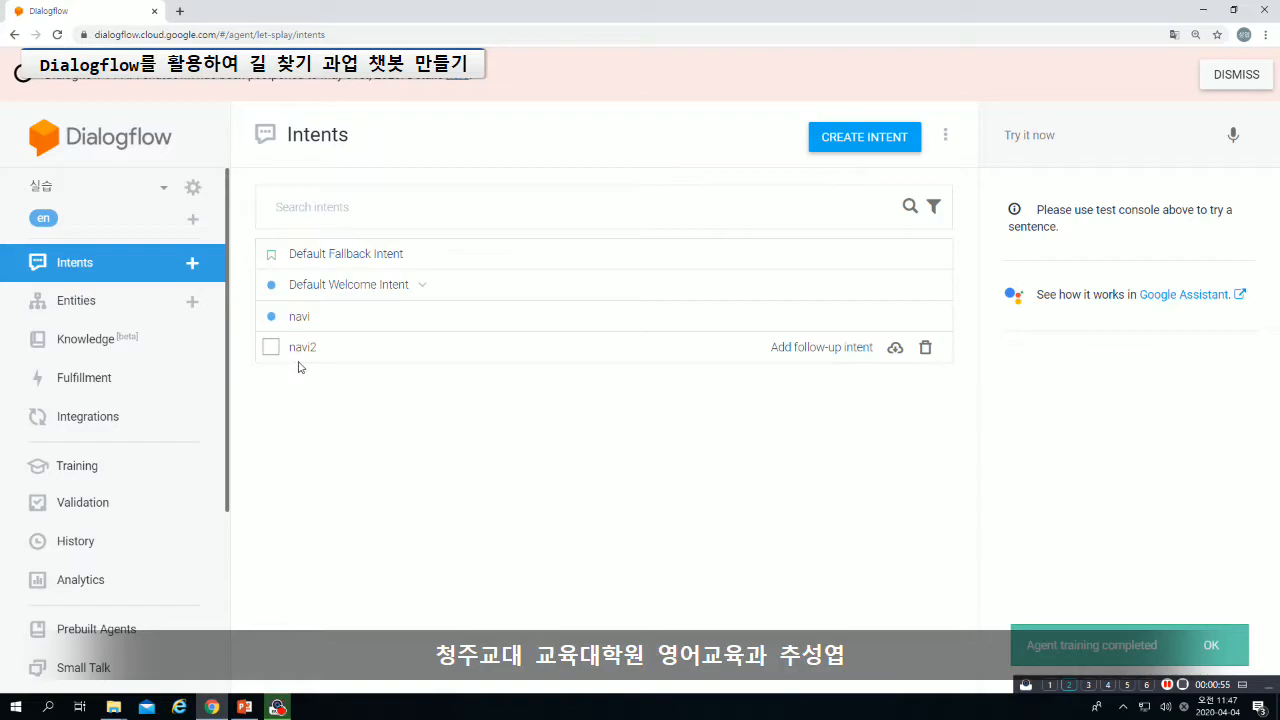
# Examine the nested follow-up intents under Default Welcome Intent and collapse them again.
pyautogui.click(422, 286)
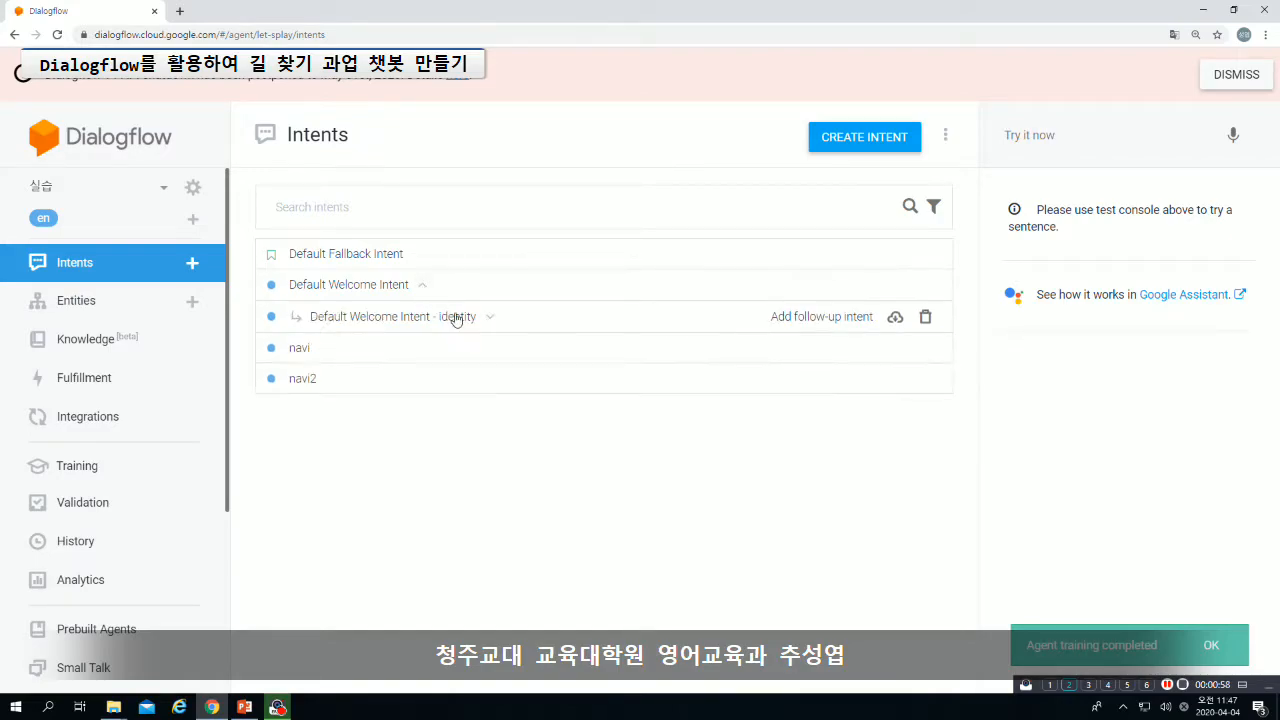
pyautogui.click(492, 317)
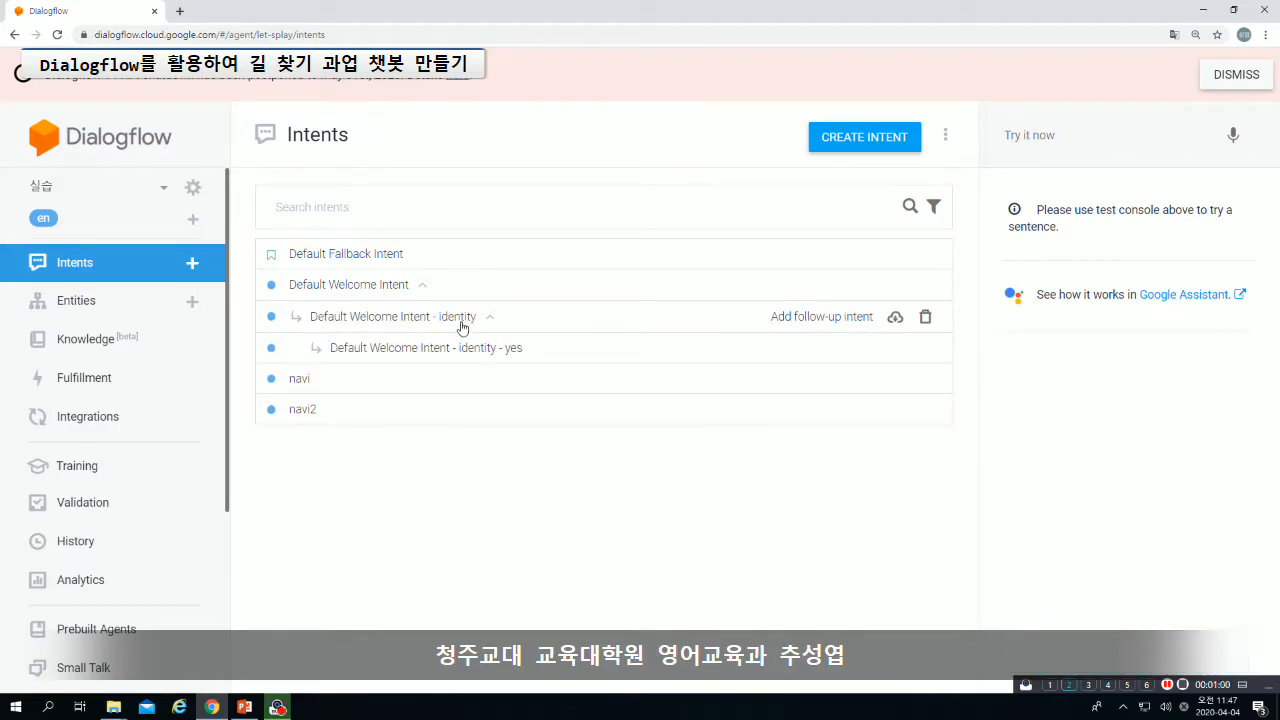
pyautogui.click(421, 286)
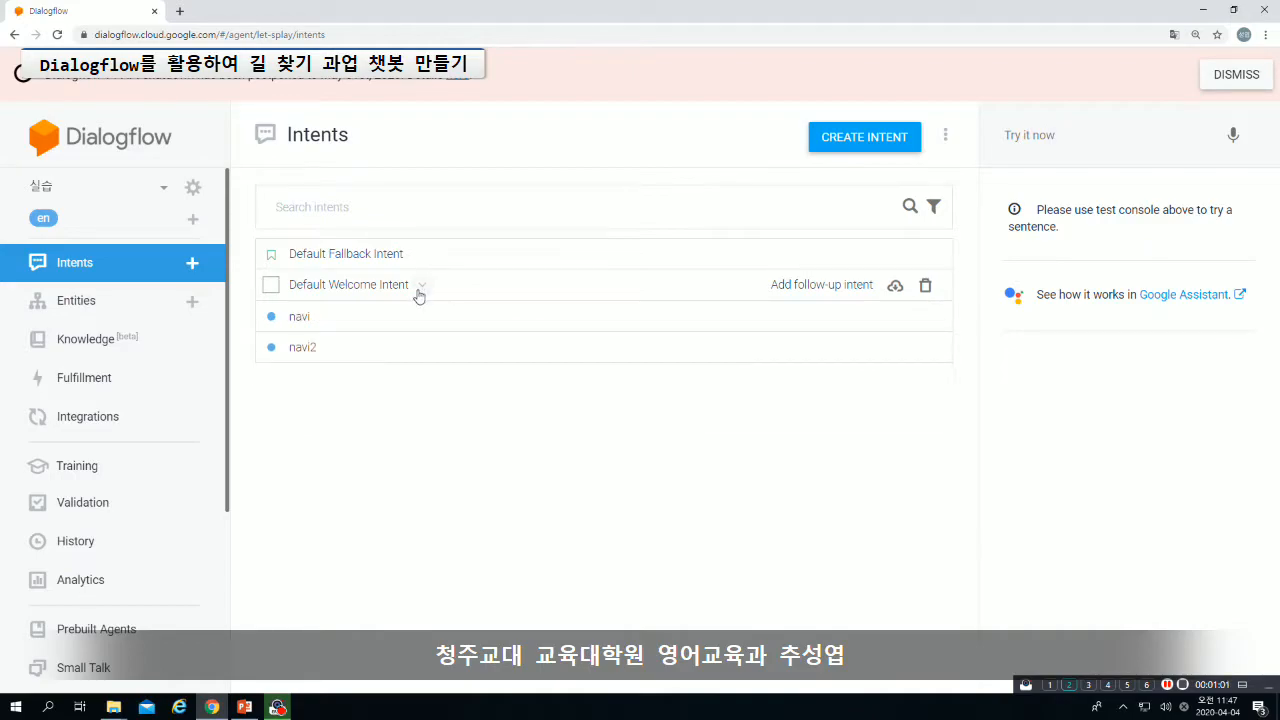
# Review the text responses of the navi intent and the settings of the navi2 intent.
pyautogui.click(300, 318)
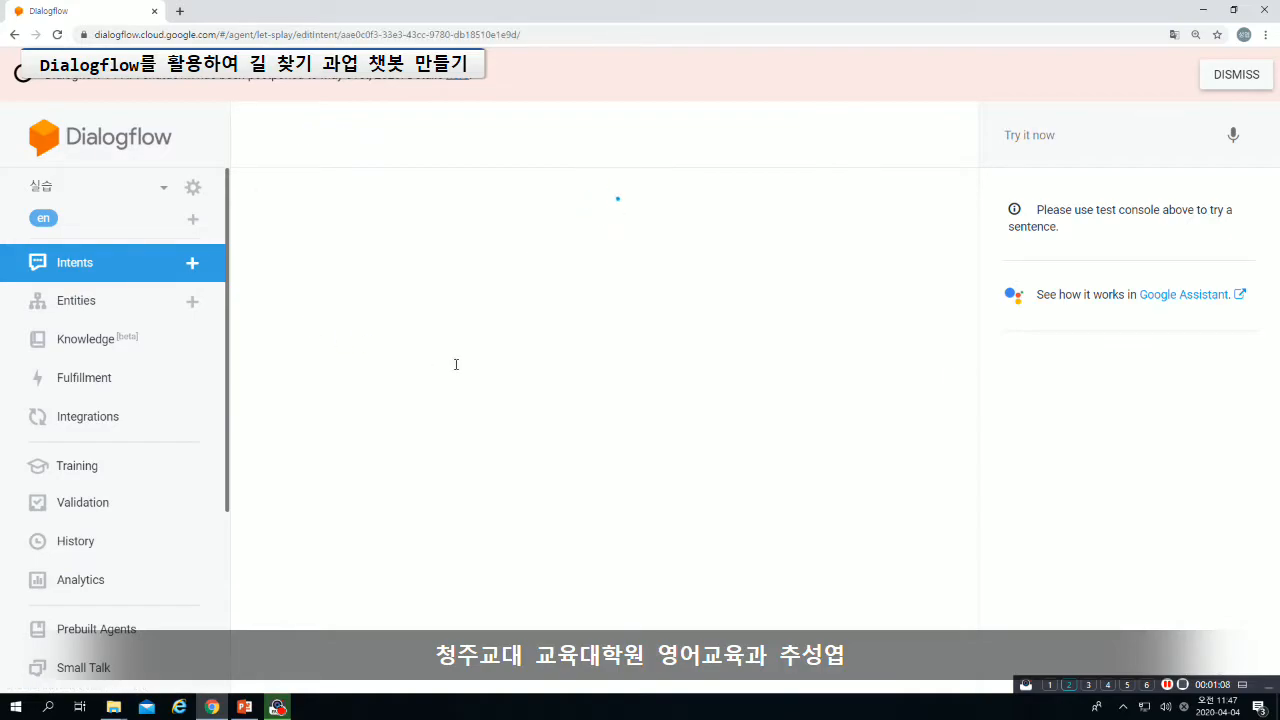
pyautogui.scroll(-10, 456, 364)
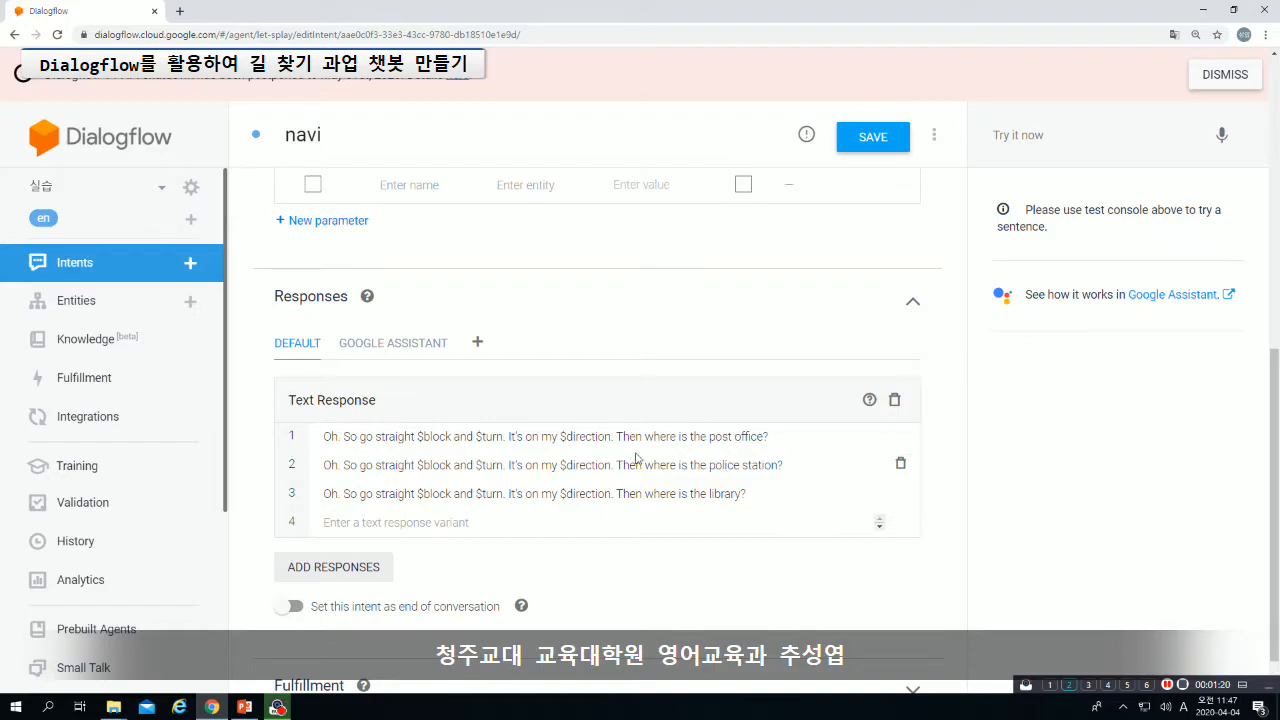
pyautogui.click(110, 266)
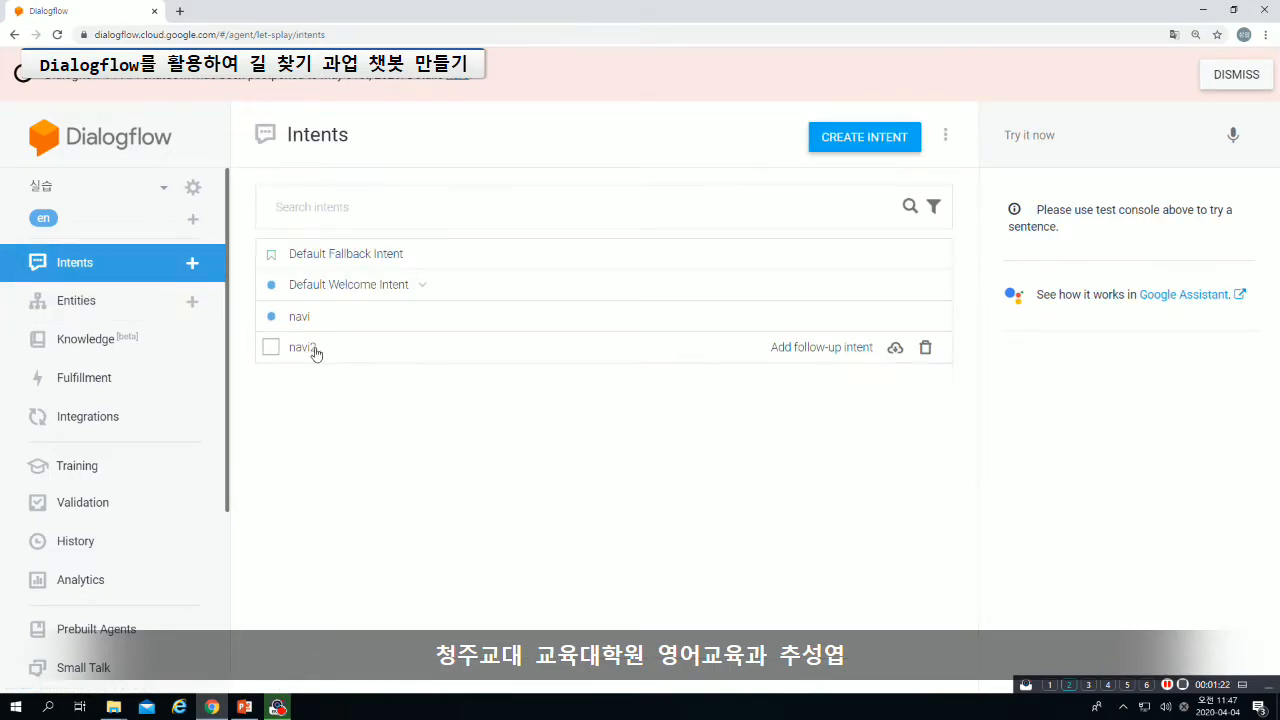
pyautogui.click(312, 350)
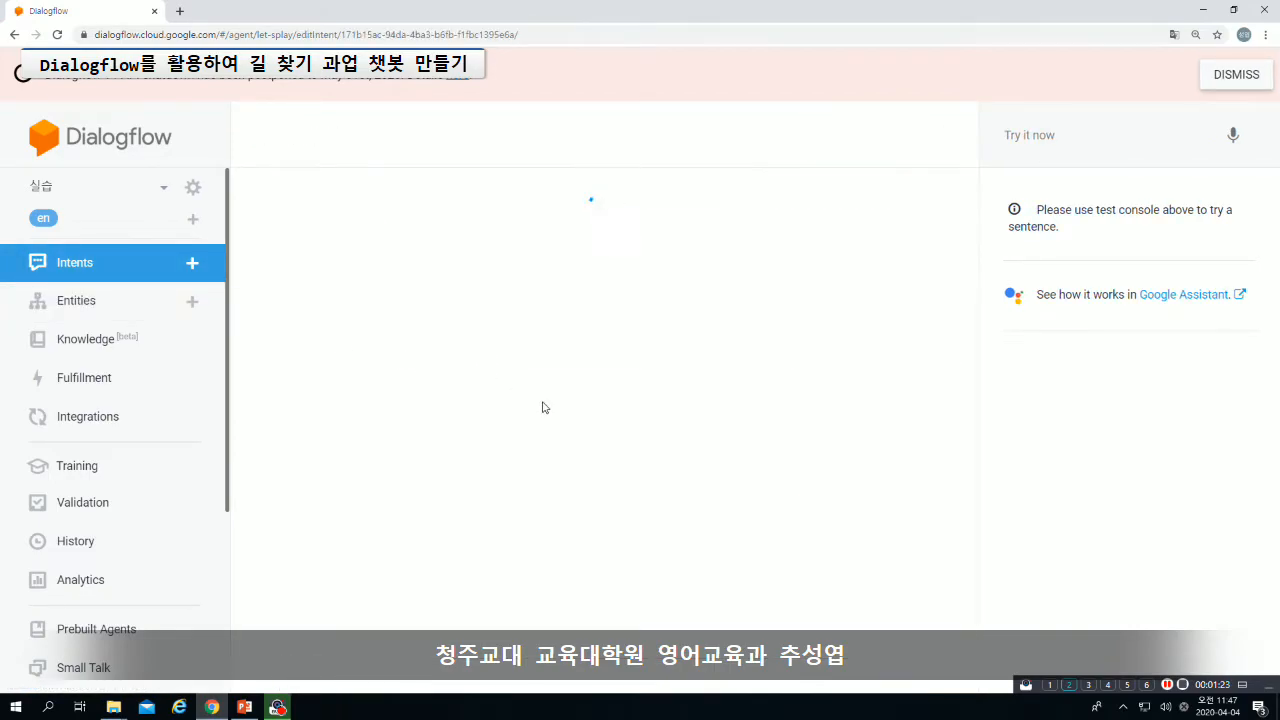
pyautogui.scroll(-4, 578, 406)
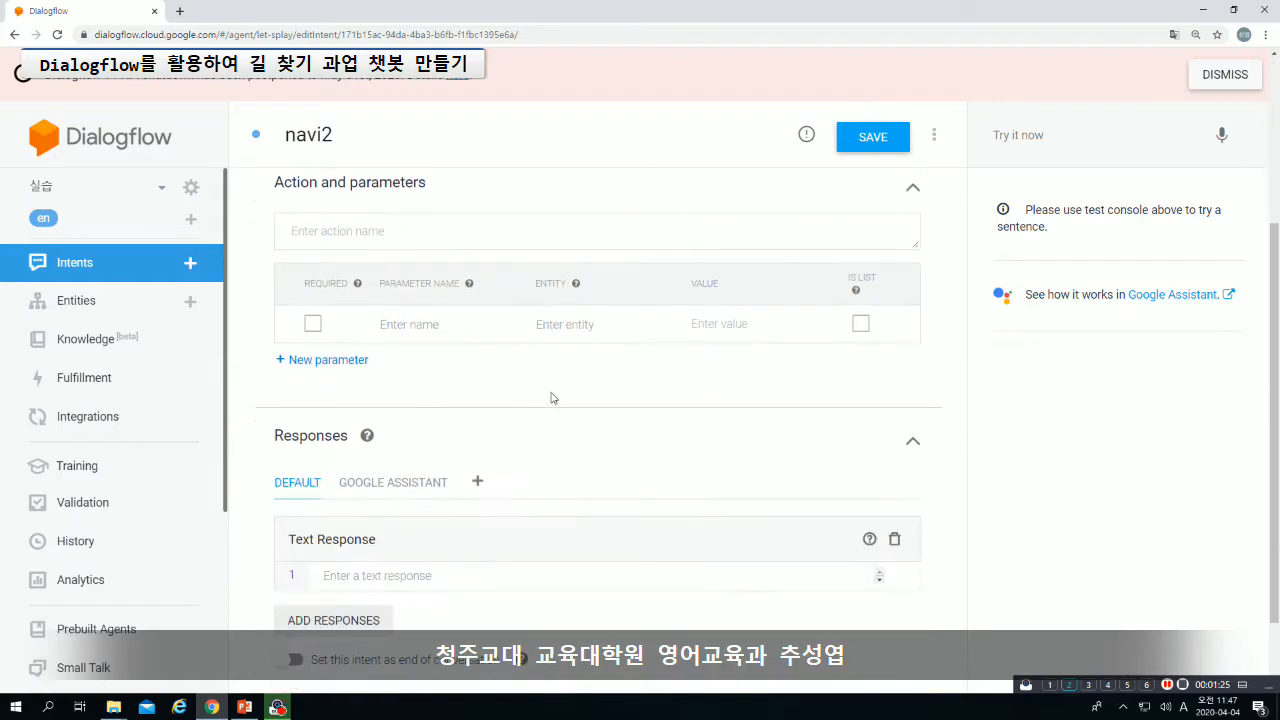
# Delete the navi2 intent from the intents list.
pyautogui.click(175, 271)
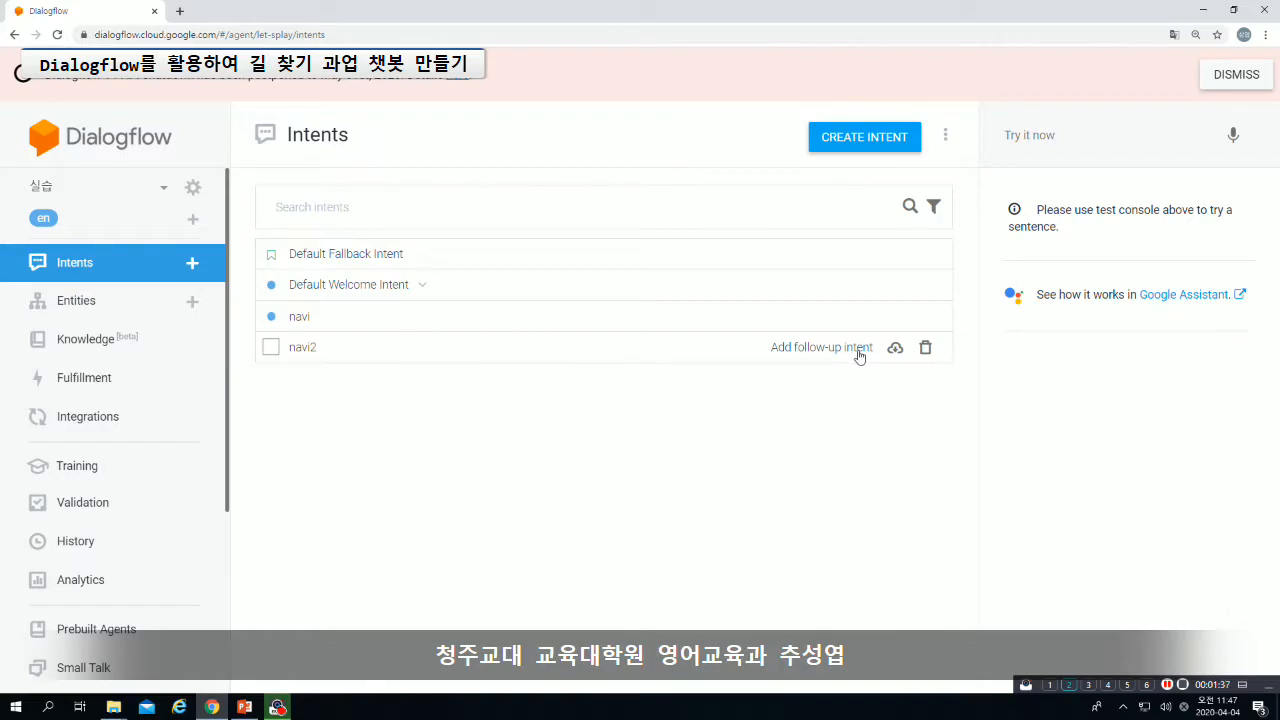
pyautogui.click(925, 347)
pyautogui.click(836, 428)
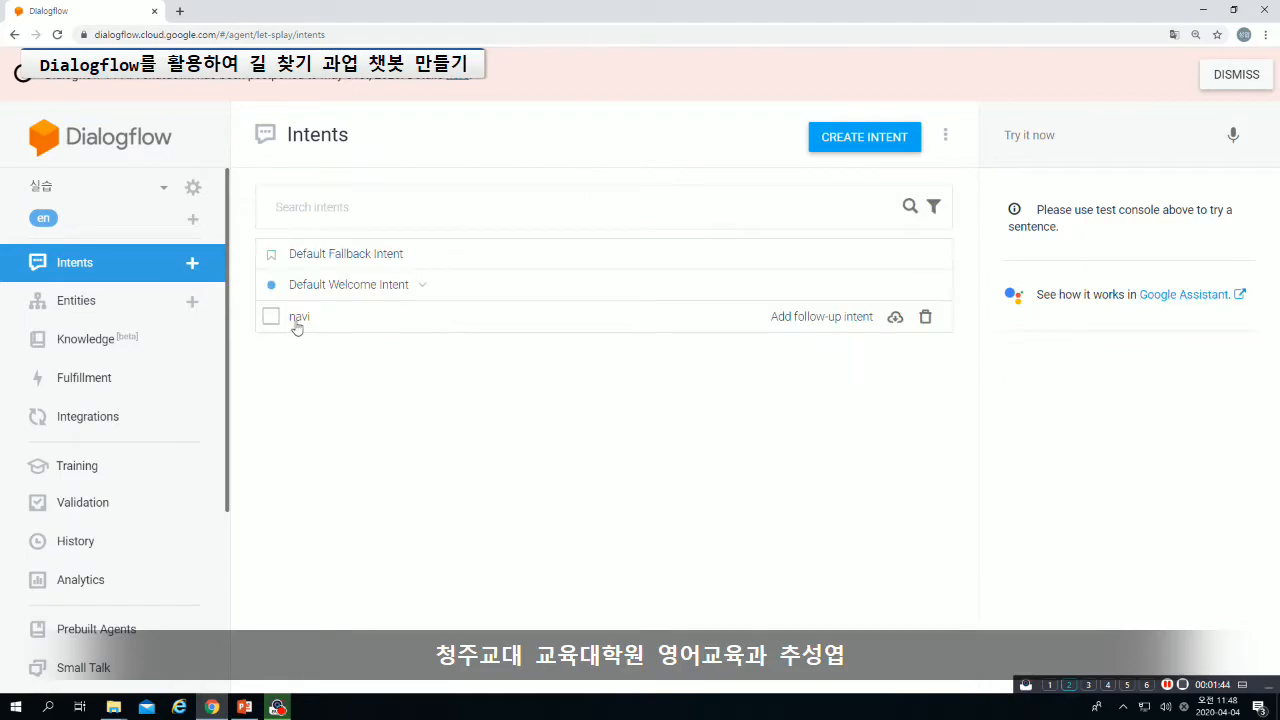
# Add a custom follow-up intent to the navi intent and open it for editing.
pyautogui.click(806, 322)
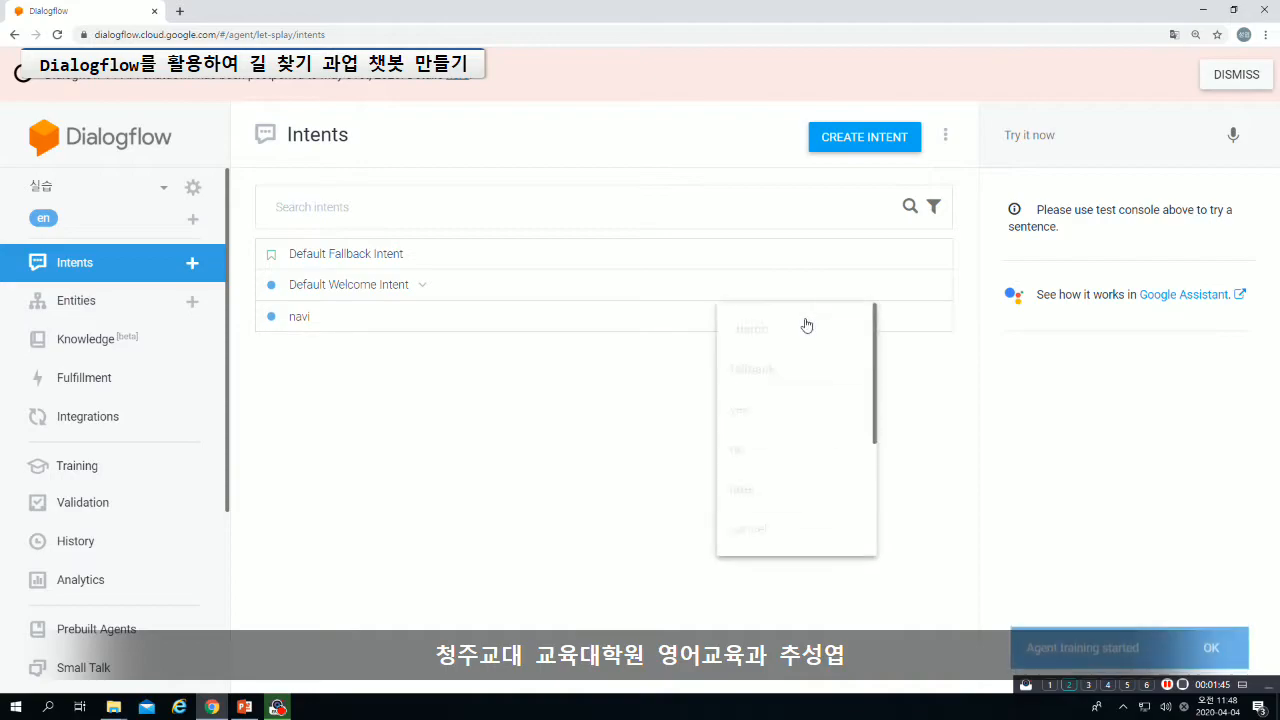
pyautogui.click(797, 329)
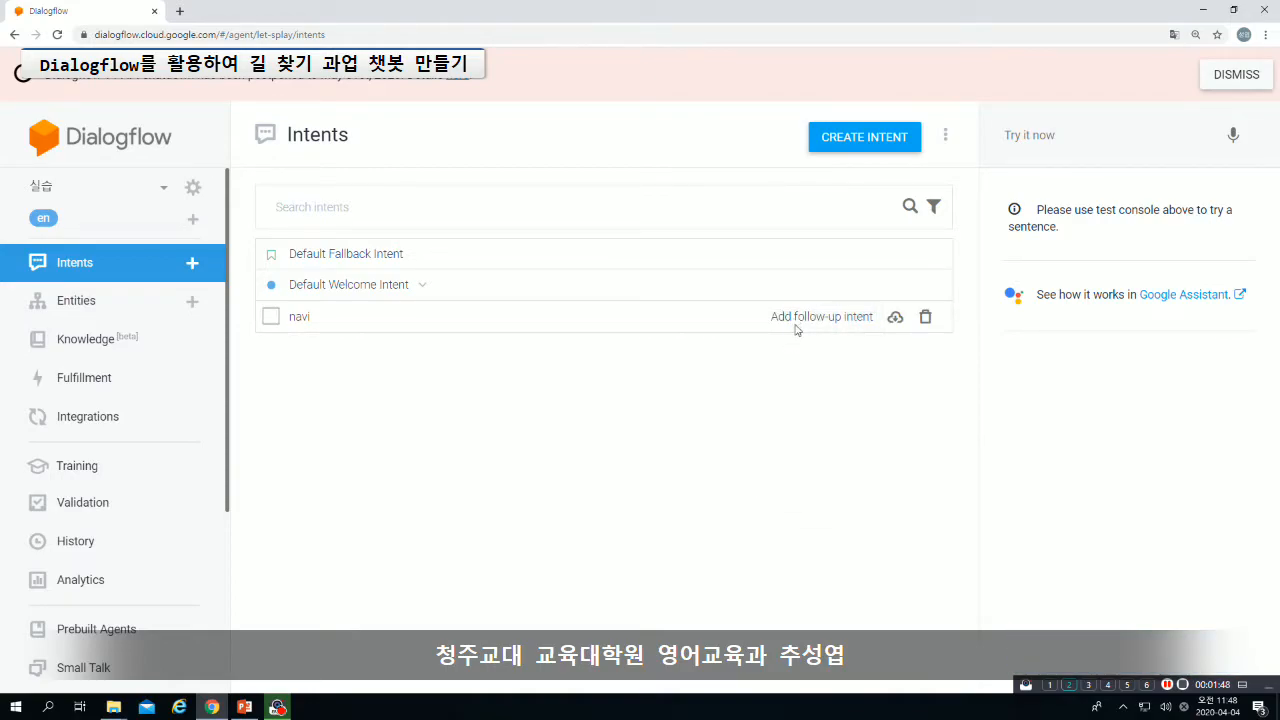
pyautogui.click(132, 302)
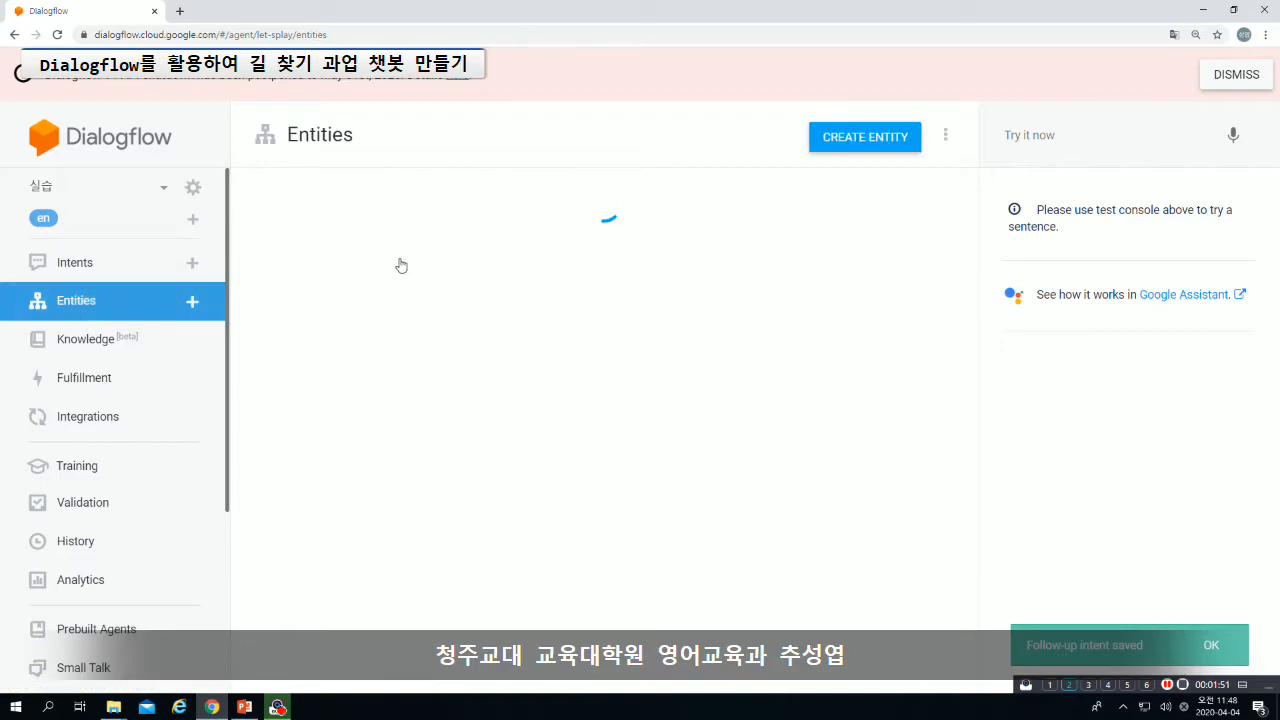
pyautogui.click(106, 262)
pyautogui.click(324, 317)
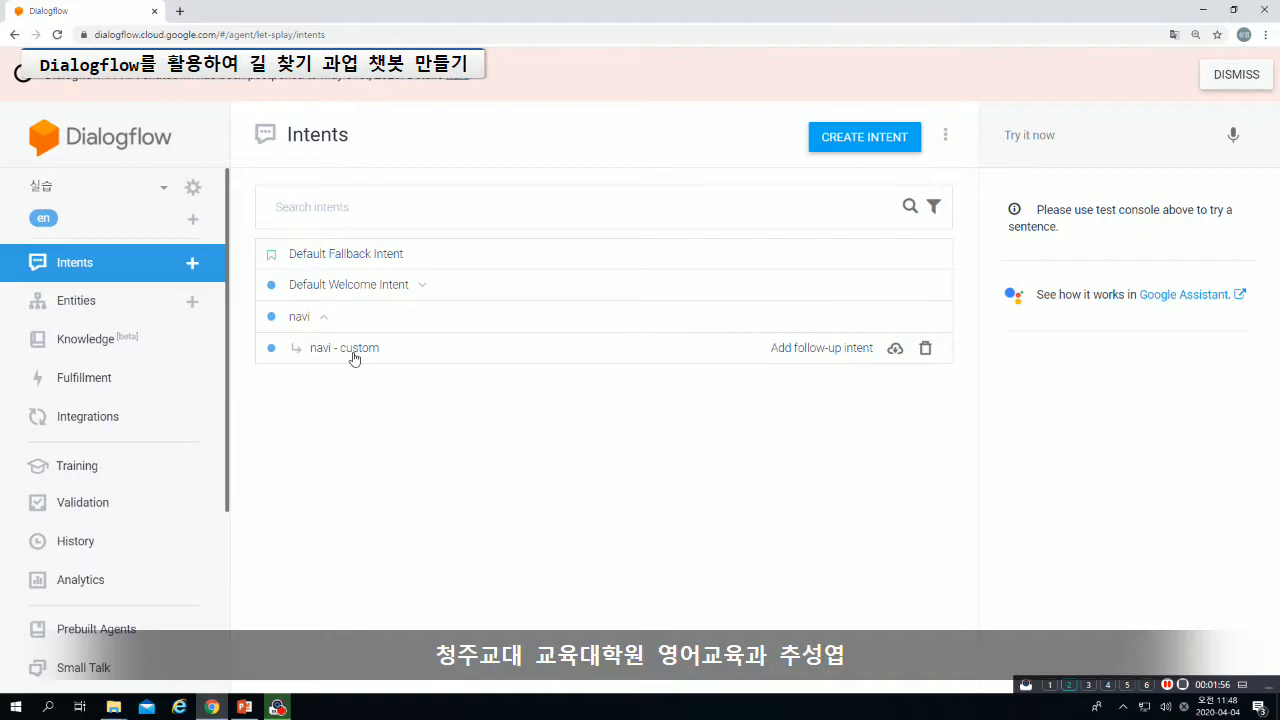
pyautogui.click(350, 350)
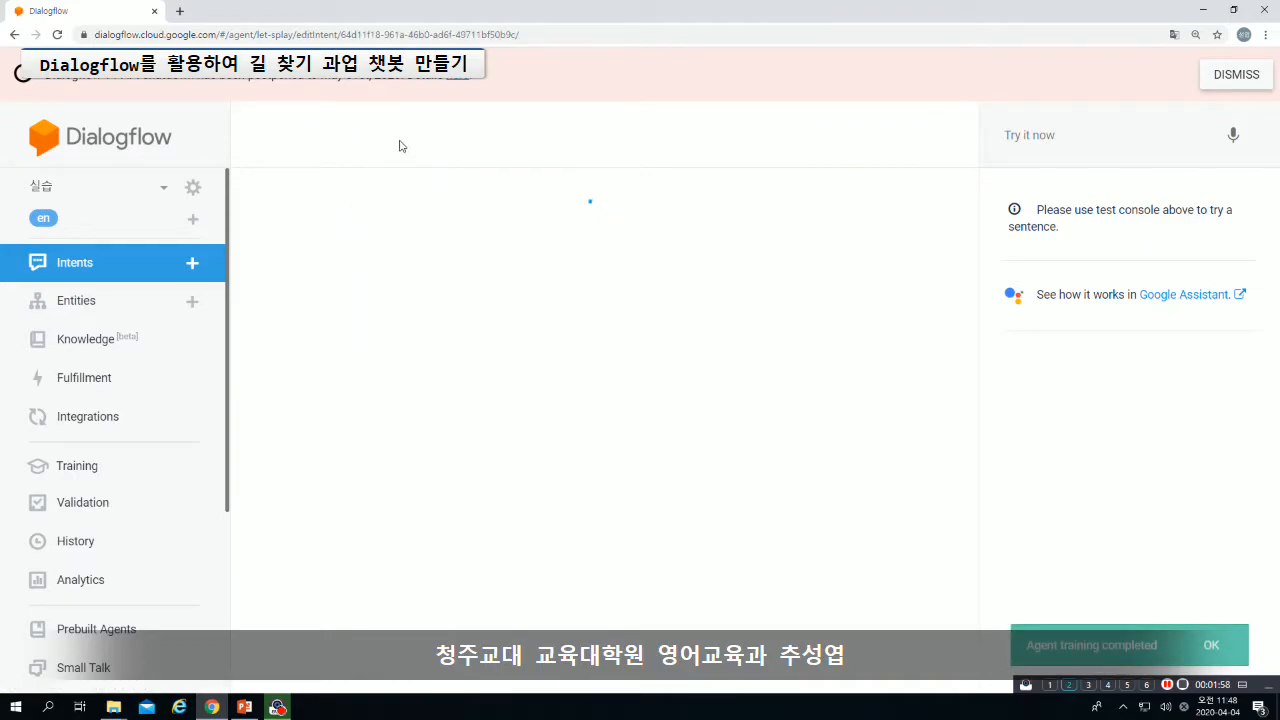
# Add the training phrase "go straight 2 blocks and turn right. It's on your right." to the follow-up intent.
pyautogui.write('go str')
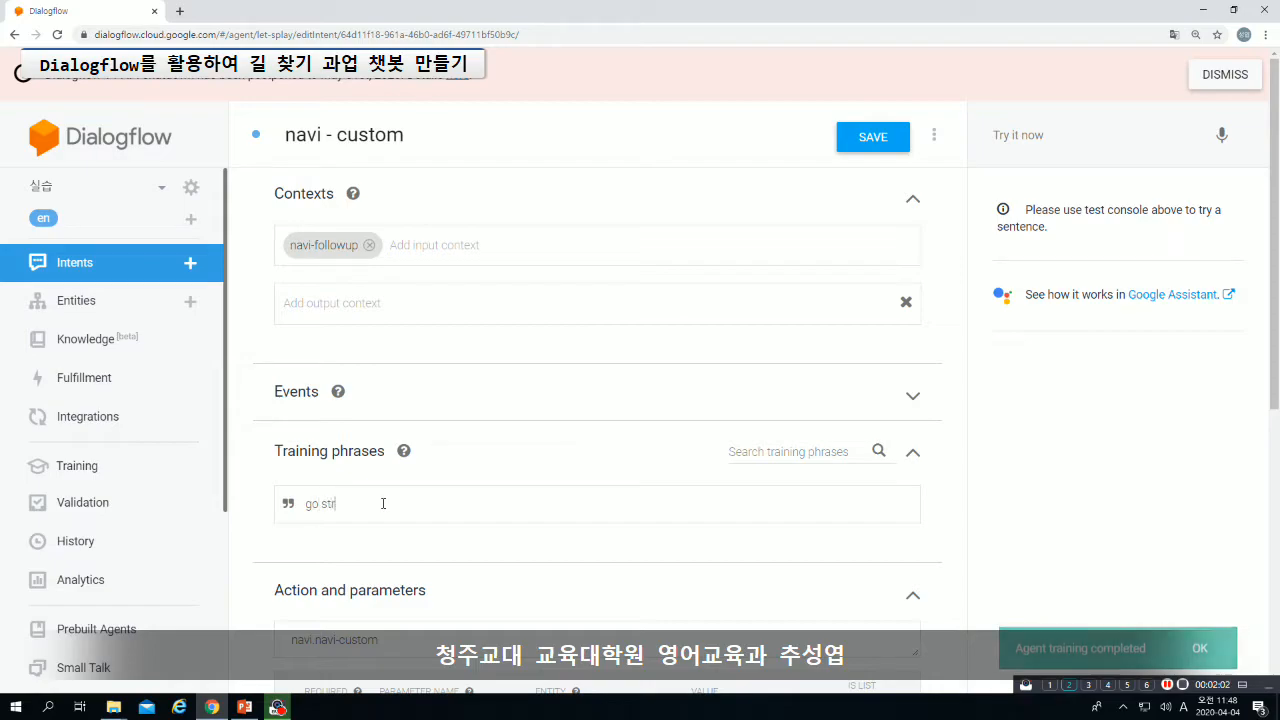
pyautogui.write('aight 2')
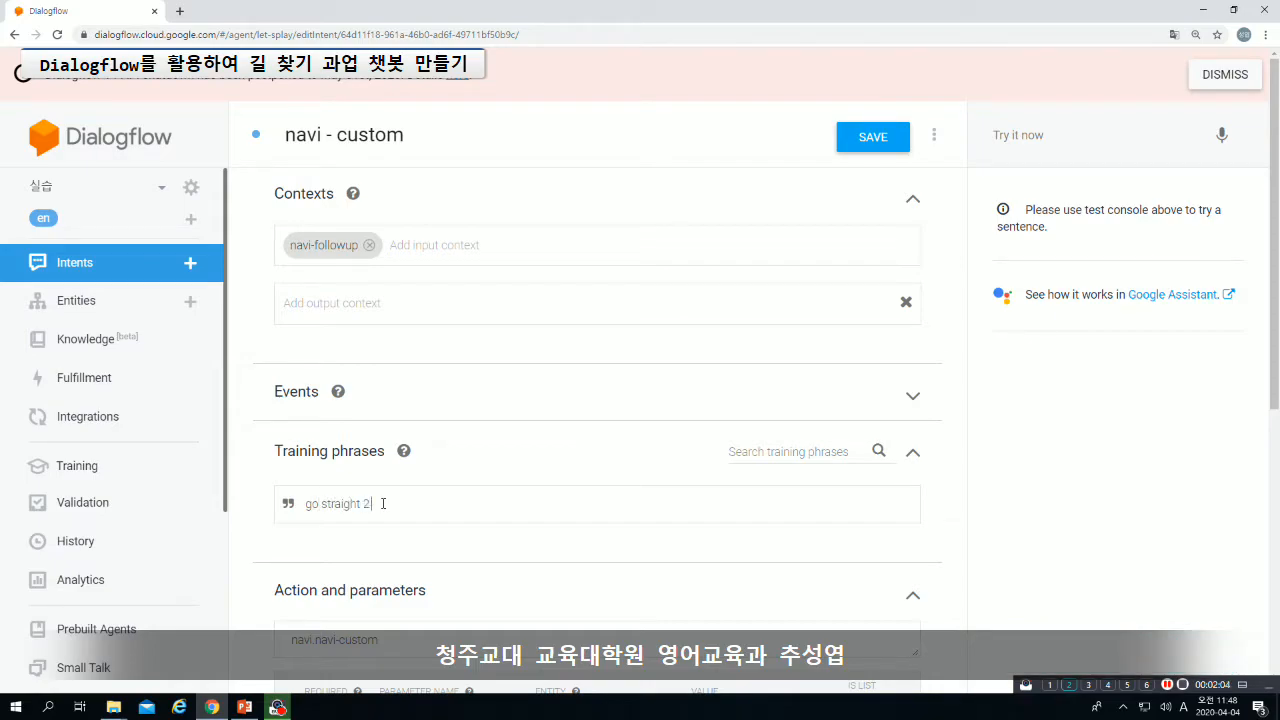
pyautogui.write(" blocks and turn right. It's on your right.")
pyautogui.press('Return')
# Add a second training phrase, "go straight 3 blocks and turn left. It's on your left.".
pyautogui.write('go stra')
pyautogui.write('ight 1 bloc')
pyautogui.press('BackSpace')
pyautogui.press('BackSpace')
pyautogui.press('BackSpace')
pyautogui.write('3 bl')
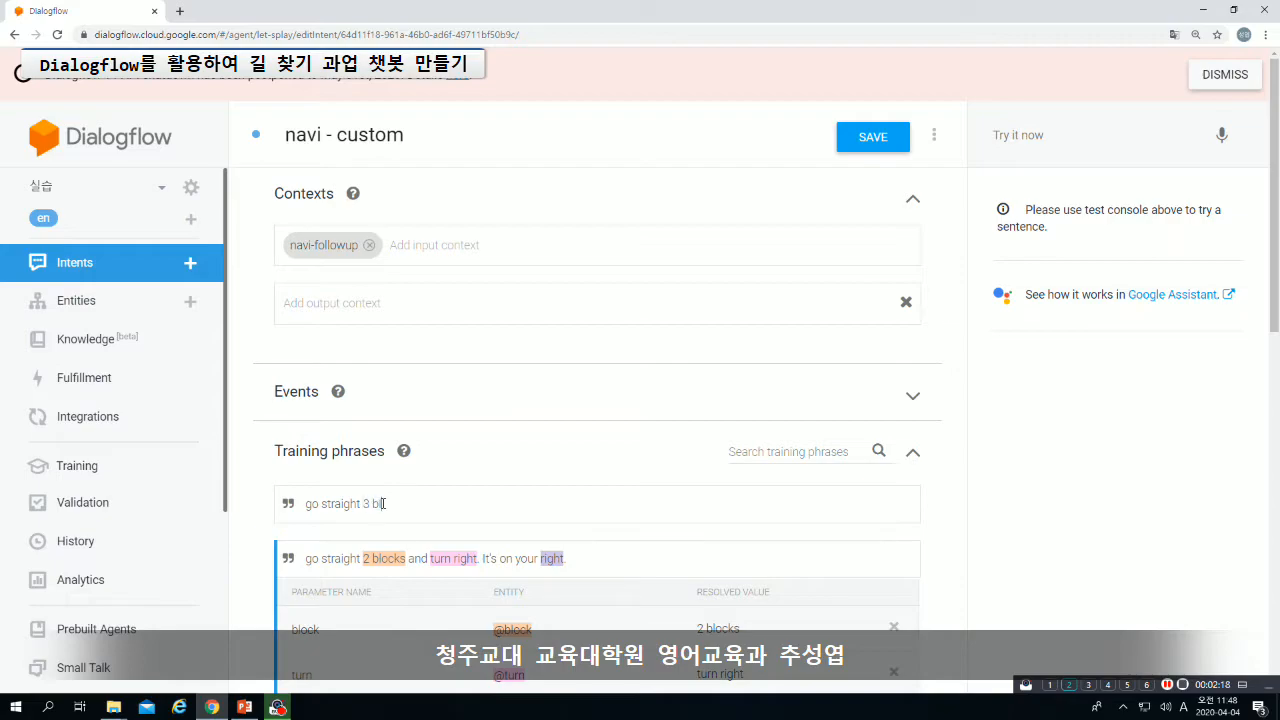
pyautogui.write("ocks and turn left. It's on your left.")
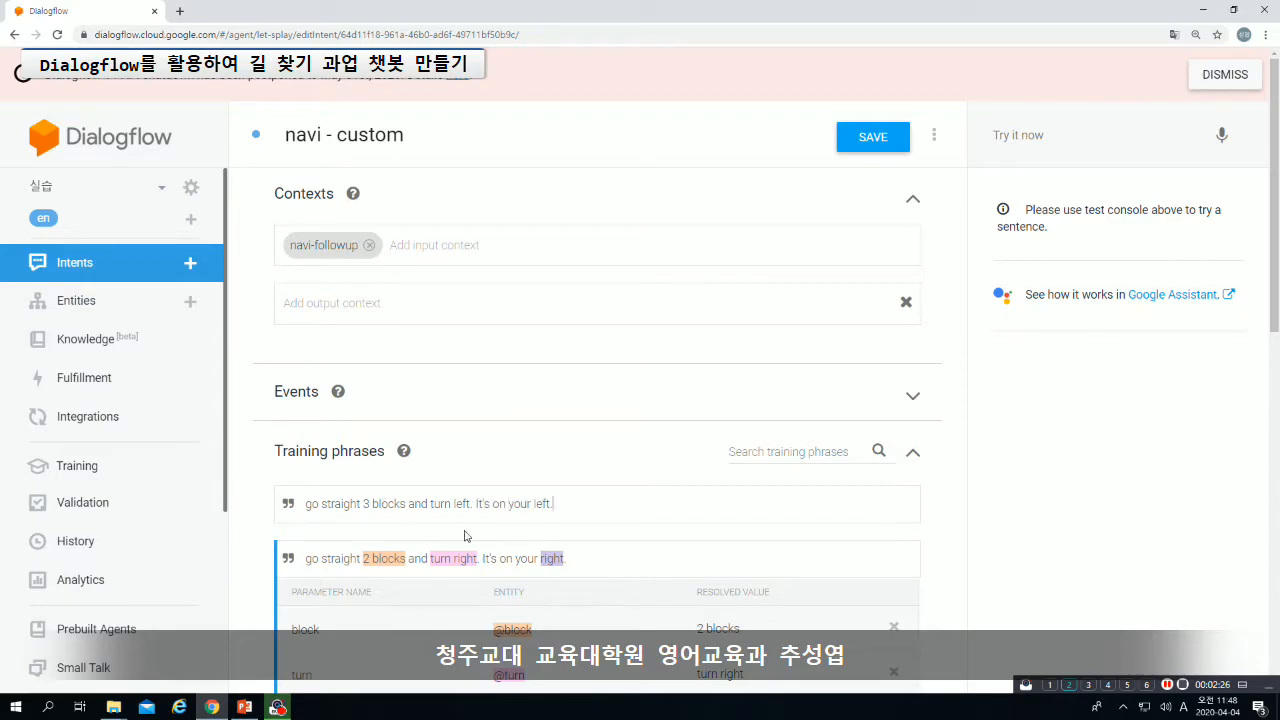
pyautogui.press('Return')
# Mark the block, turn and direction parameters as required.
pyautogui.scroll(-2, 466, 510)
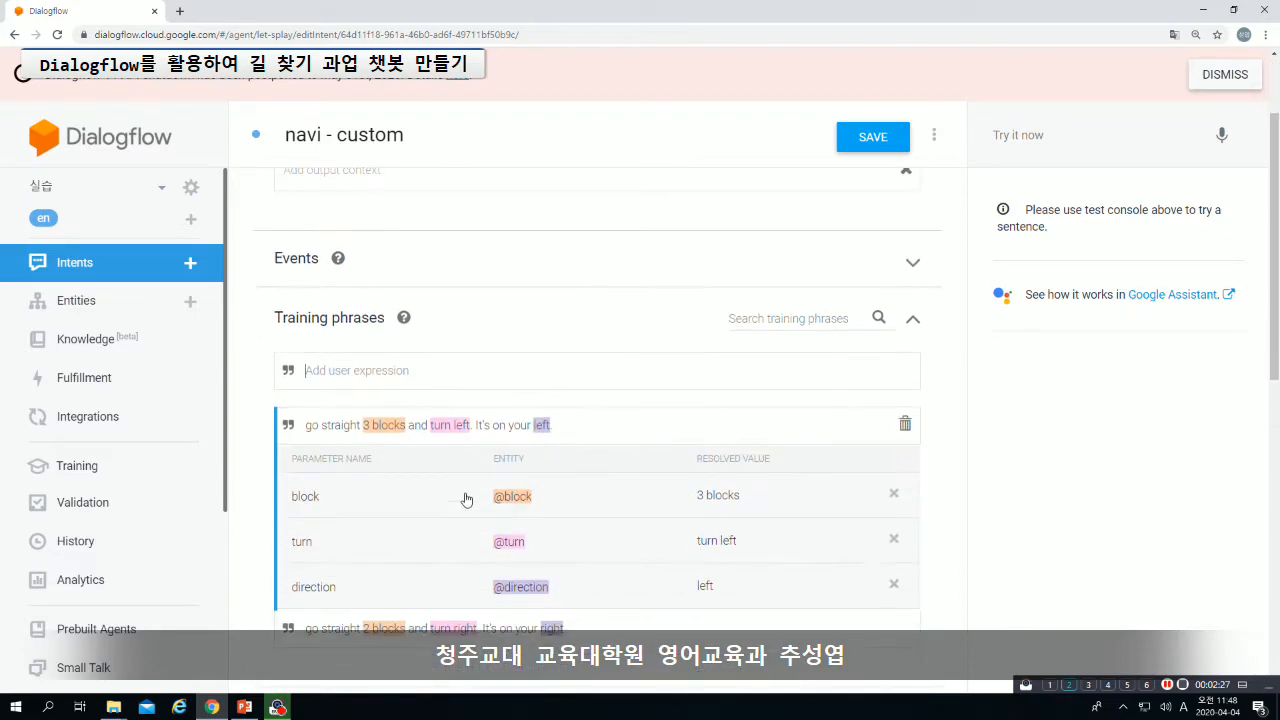
pyautogui.scroll(-2, 545, 428)
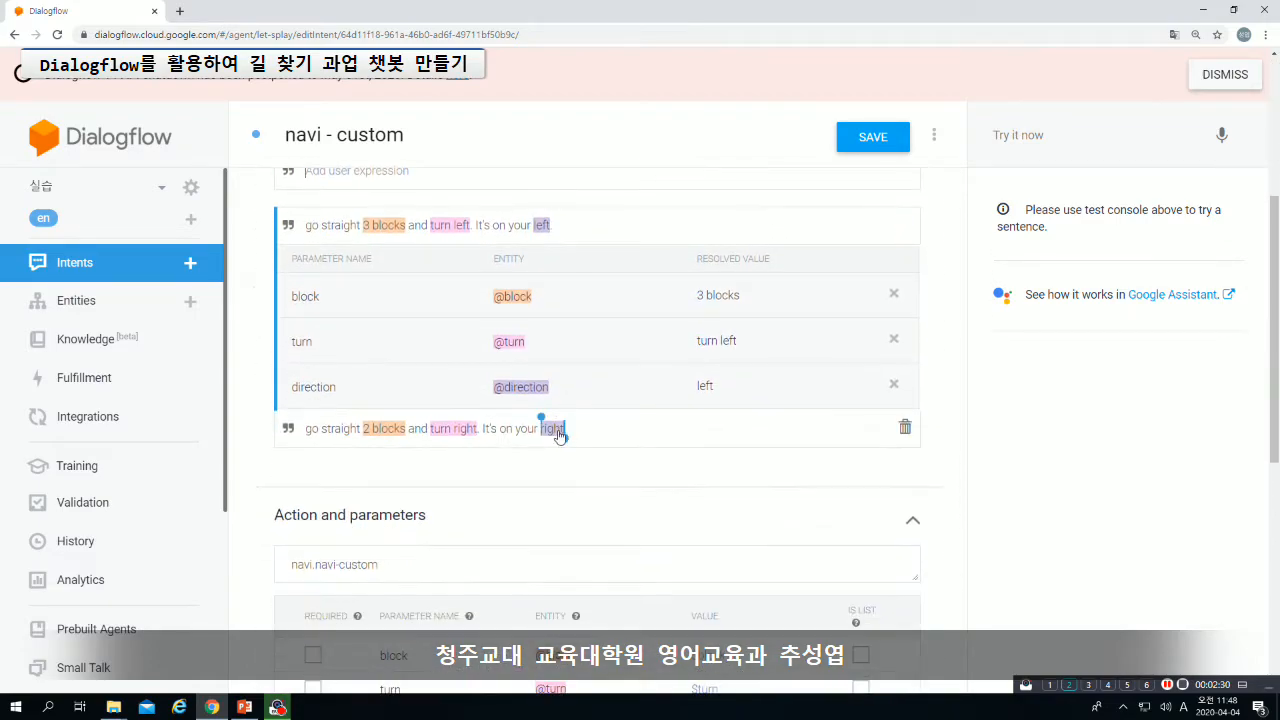
pyautogui.scroll(-4, 559, 436)
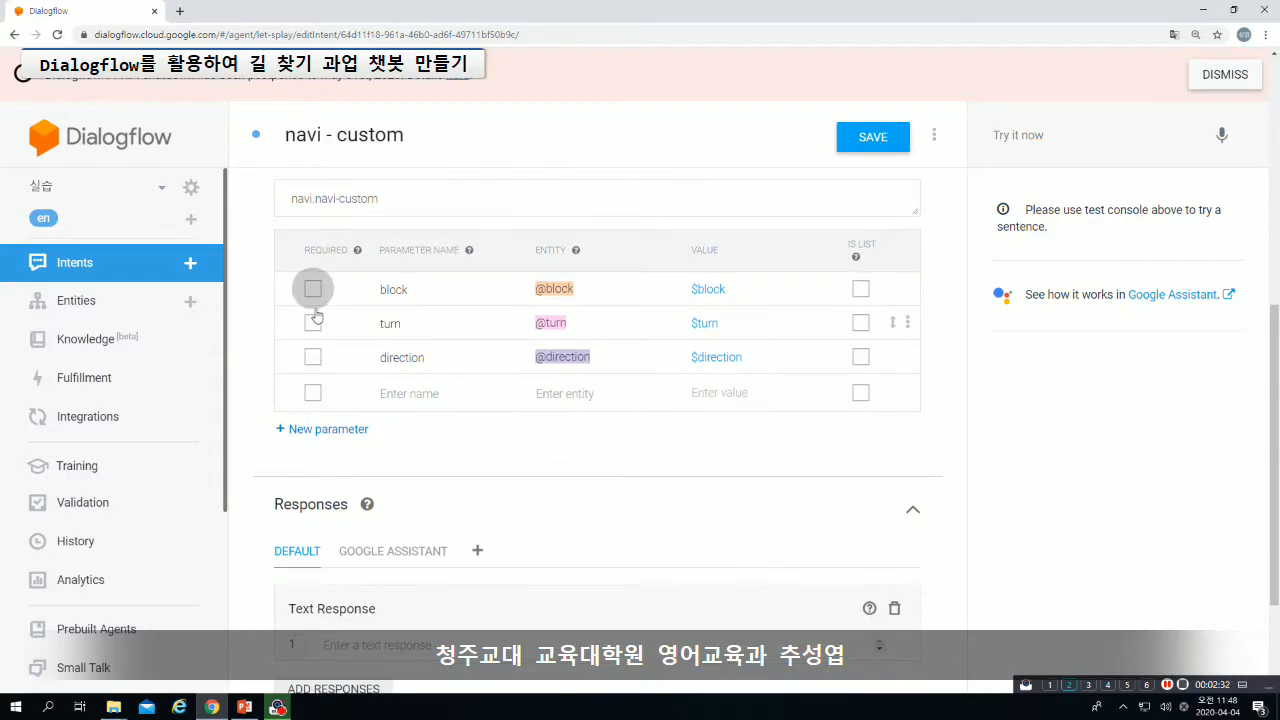
pyautogui.click(312, 289)
pyautogui.click(313, 323)
pyautogui.click(310, 357)
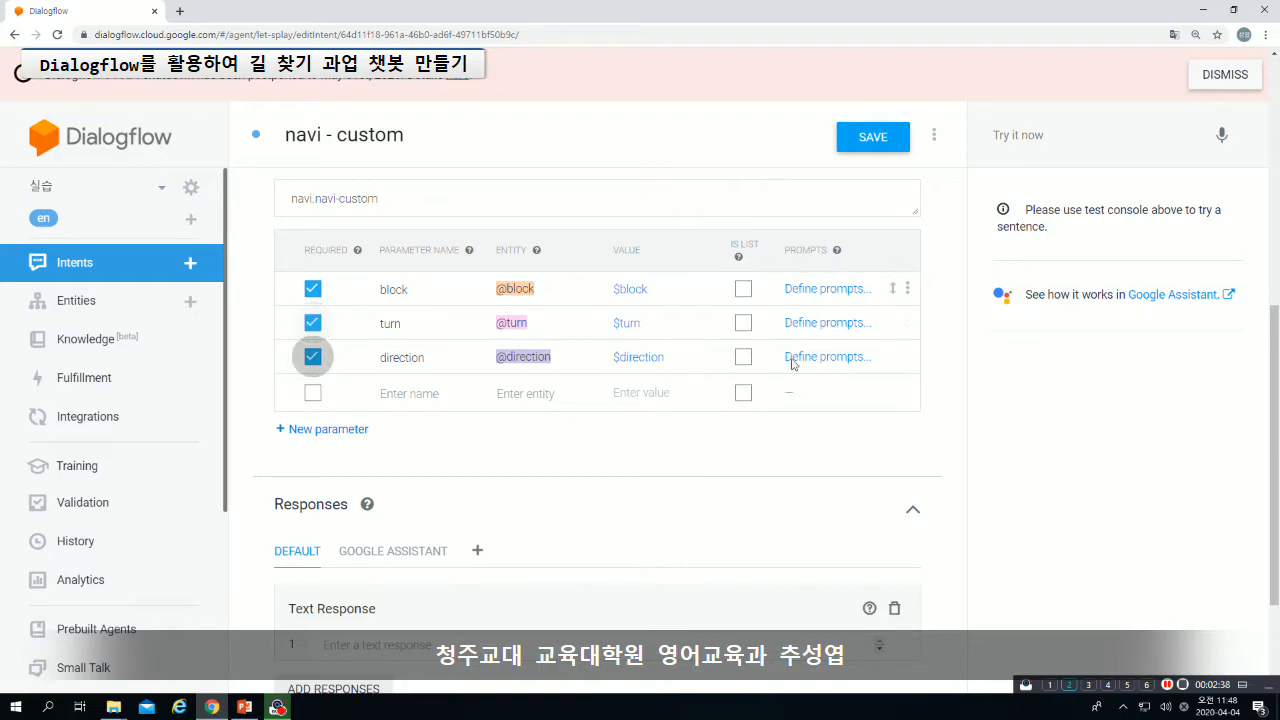
# Define the first prompt for the block parameter as "Go straight how many blocks...?".
pyautogui.scroll(-2, 638, 445)
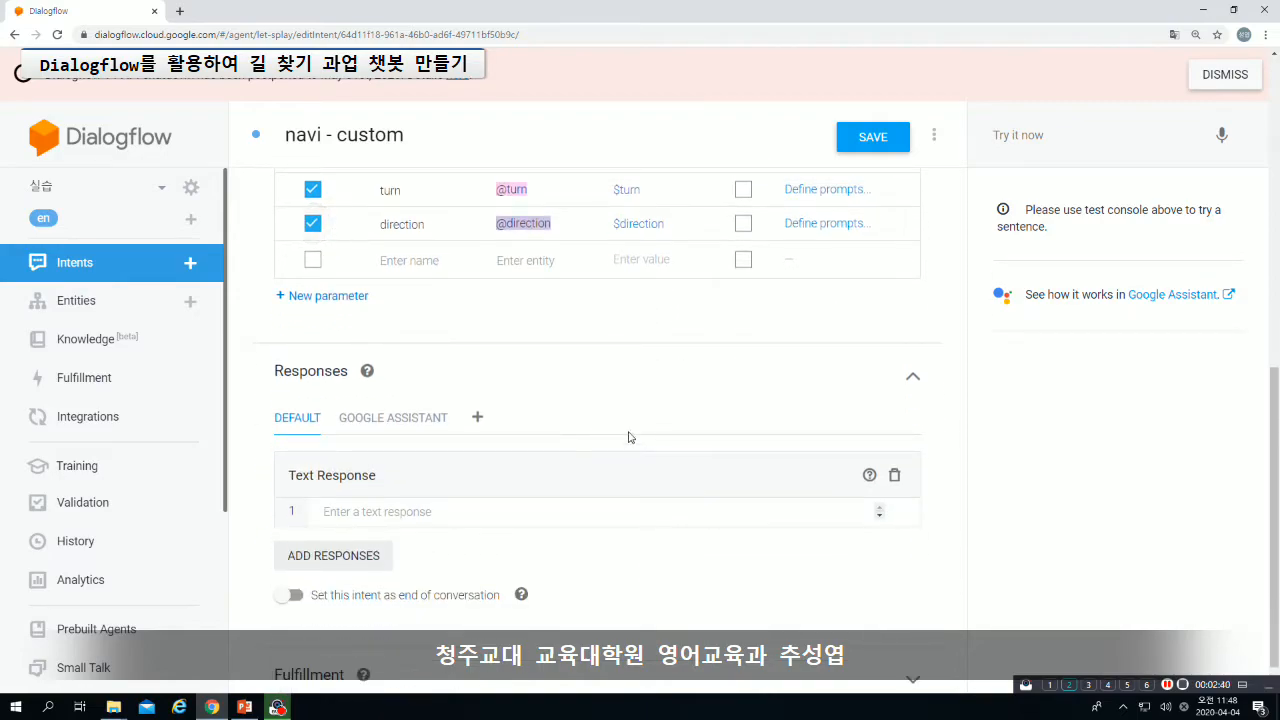
pyautogui.scroll(2, 635, 437)
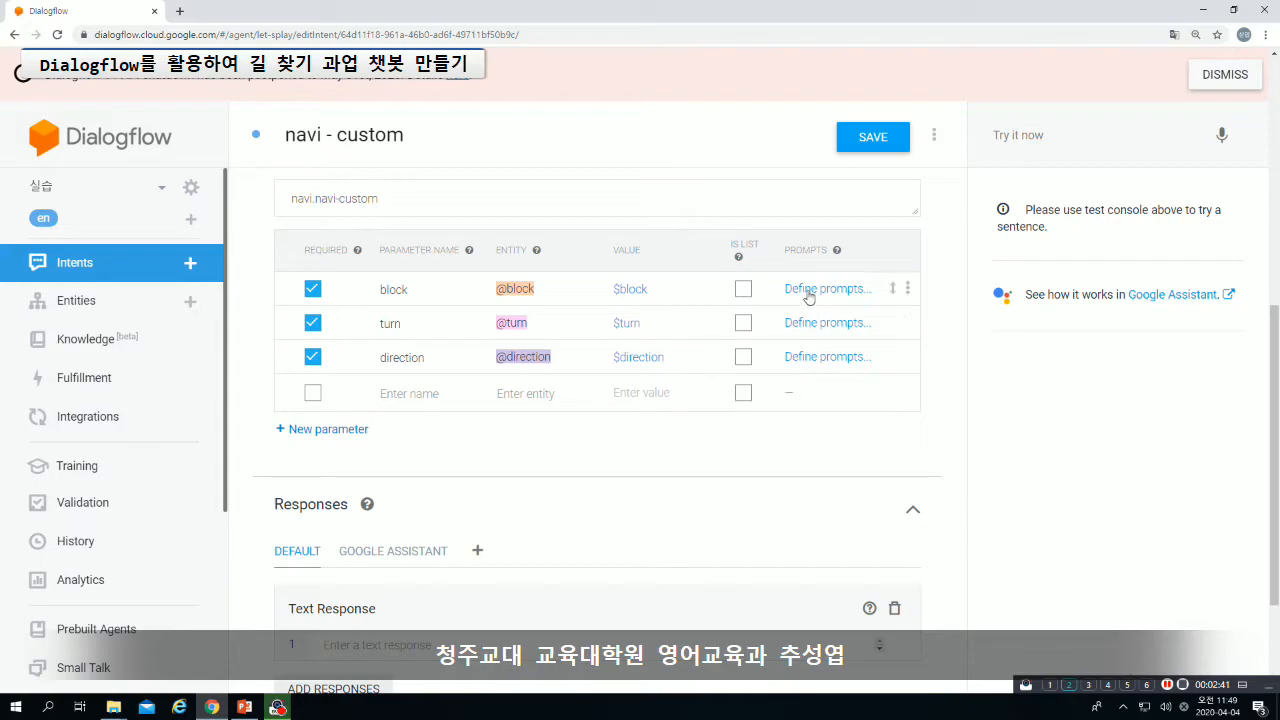
pyautogui.click(809, 297)
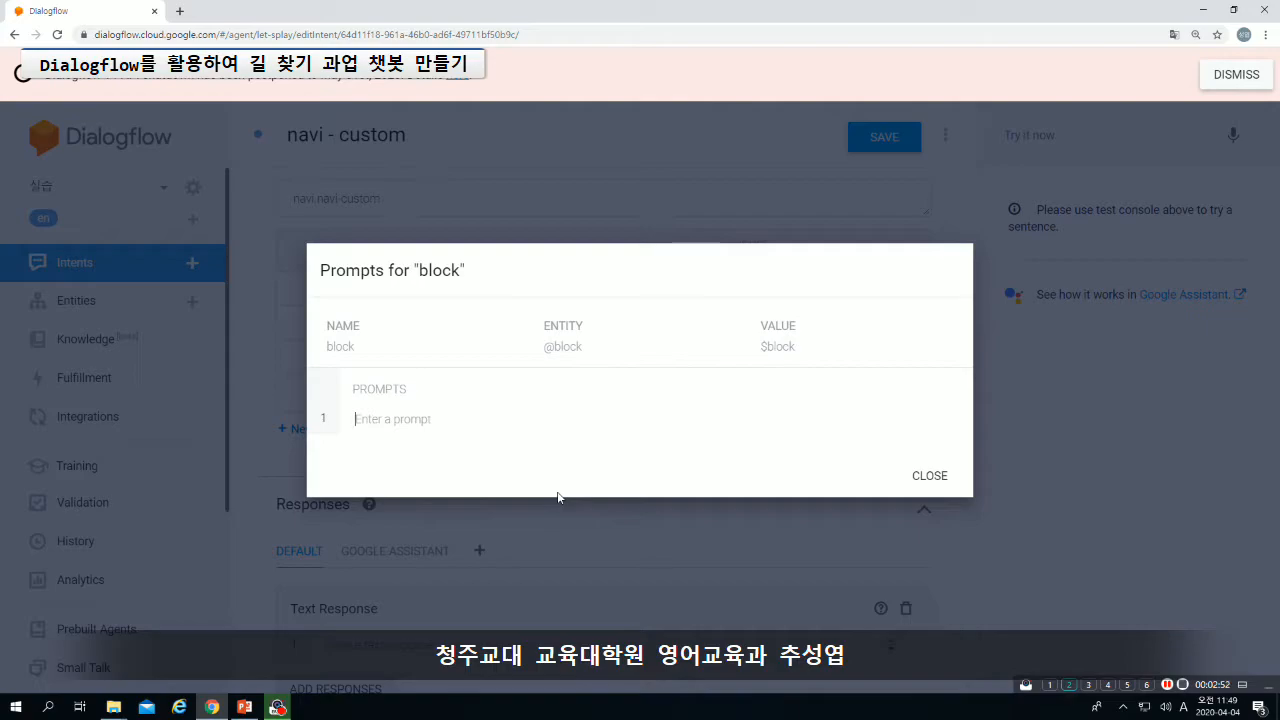
pyautogui.write('how many')
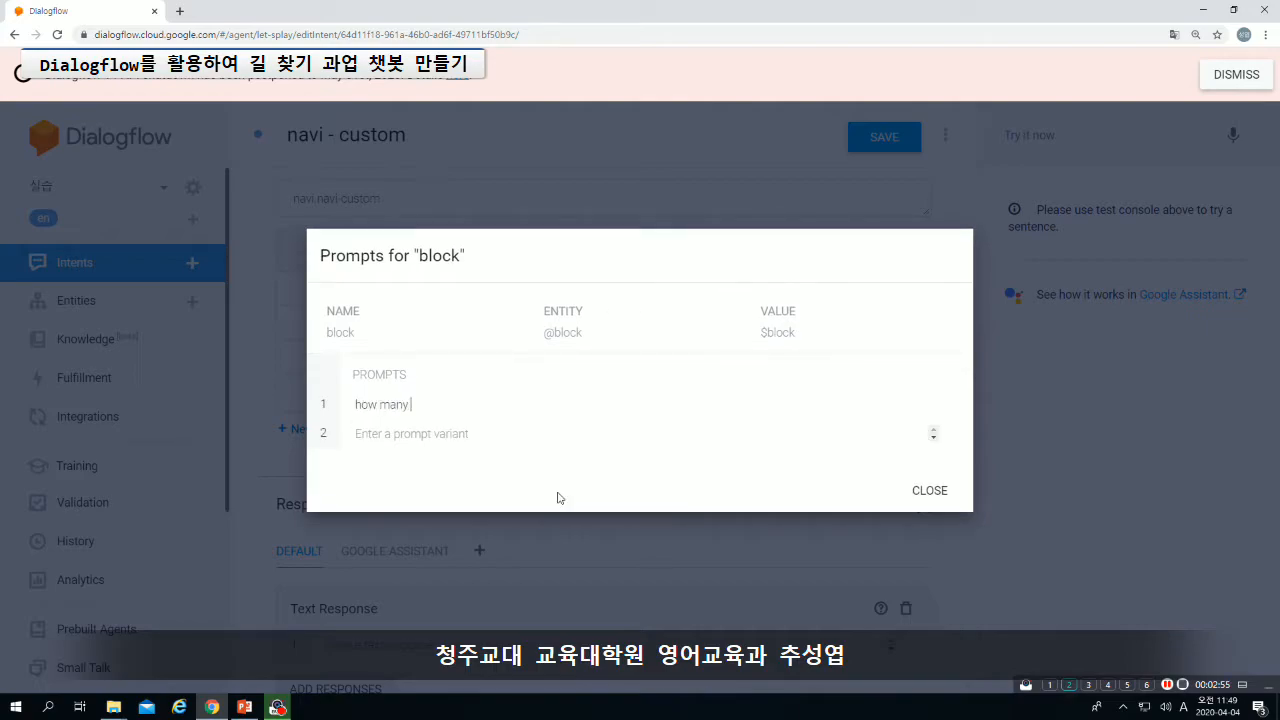
pyautogui.write(' blcosk')
pyautogui.press('BackSpace')
pyautogui.press('BackSpace')
pyautogui.press('BackSpace')
pyautogui.write('ock')
pyautogui.press('Left')
pyautogui.write('Go straight')
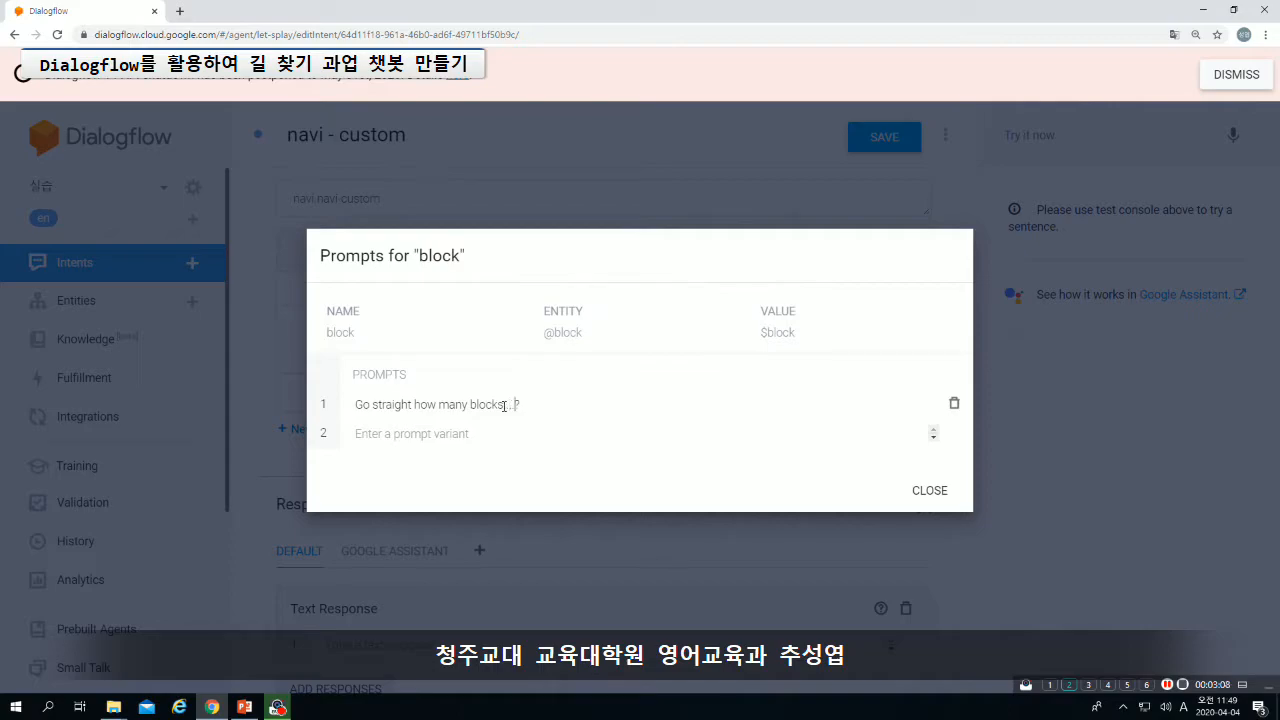
# Add a second prompt variant for the block parameter, "go straight 1 block? or 2 blocks?".
pyautogui.click(448, 434)
pyautogui.write('gostraigh')
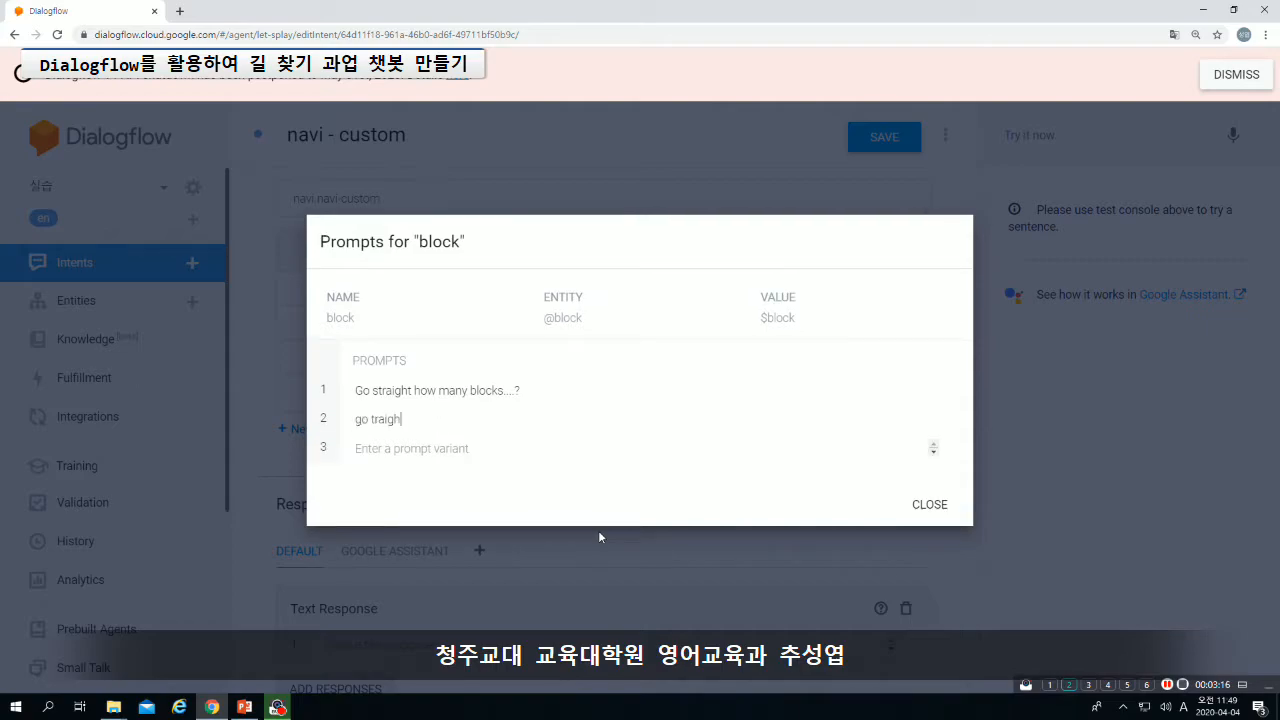
pyautogui.press('BackSpace')
pyautogui.press('BackSpace')
pyautogui.press('BackSpace')
pyautogui.write('straight 1 block? or 2 blocks?')
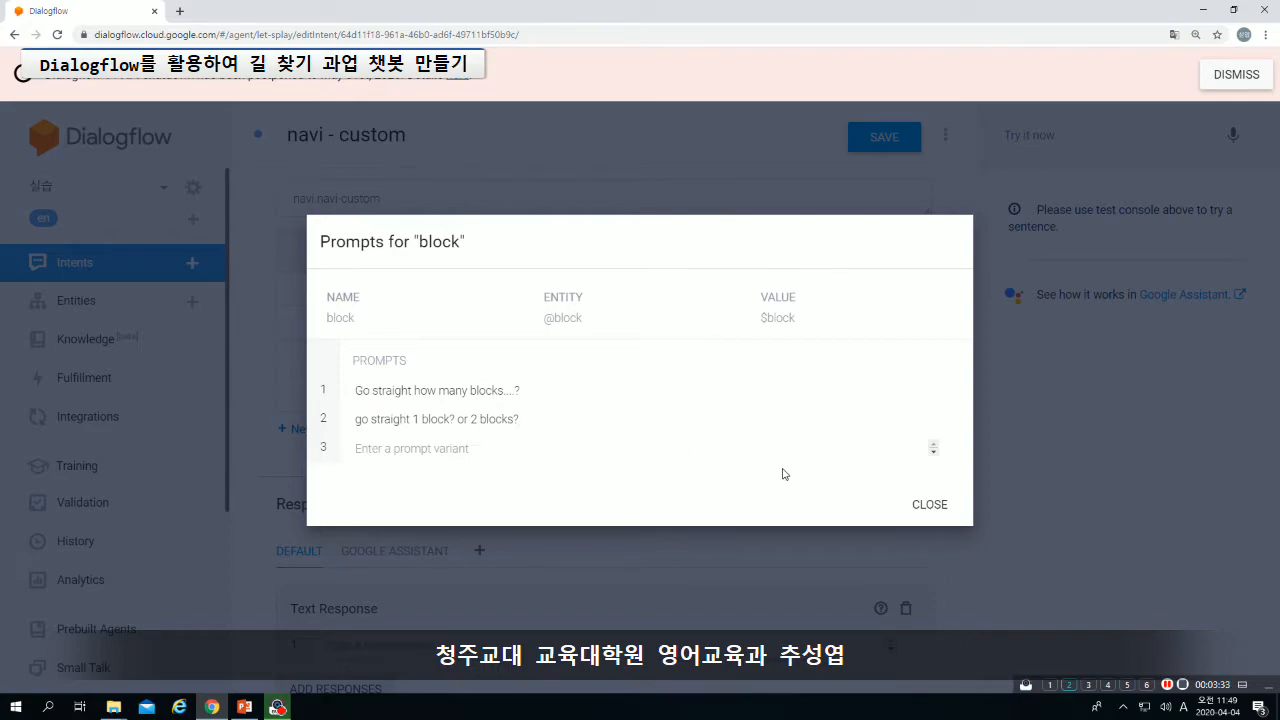
pyautogui.click(930, 508)
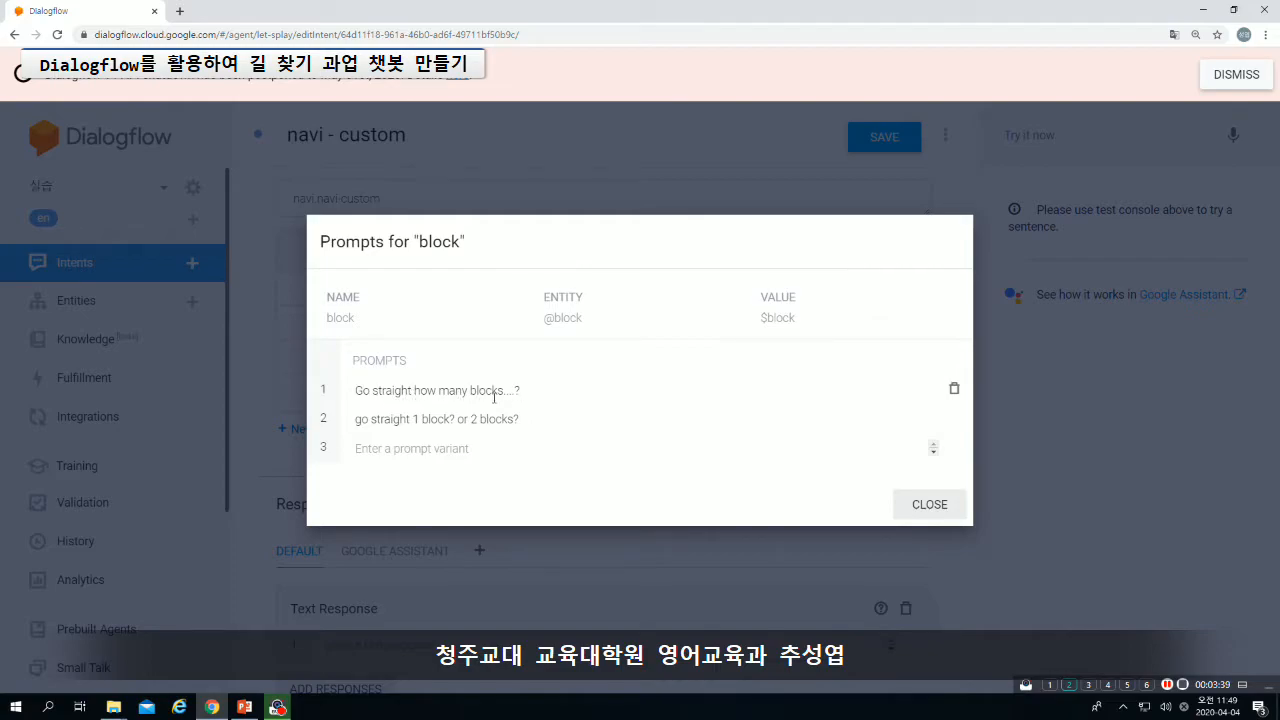
# Begin the intent's text response with "Okay. So go straight $block and $turn", using the block and turn parameters.
pyautogui.click(920, 504)
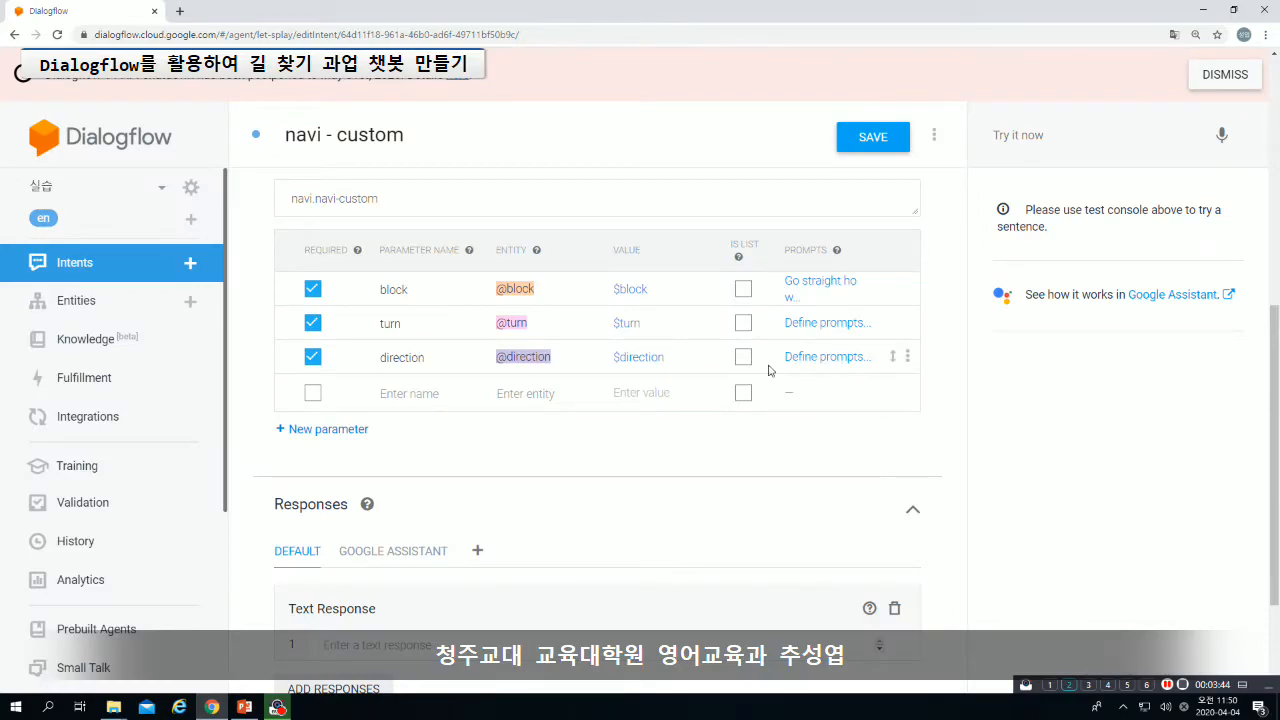
pyautogui.scroll(-1, 578, 453)
pyautogui.scroll(4, 577, 453)
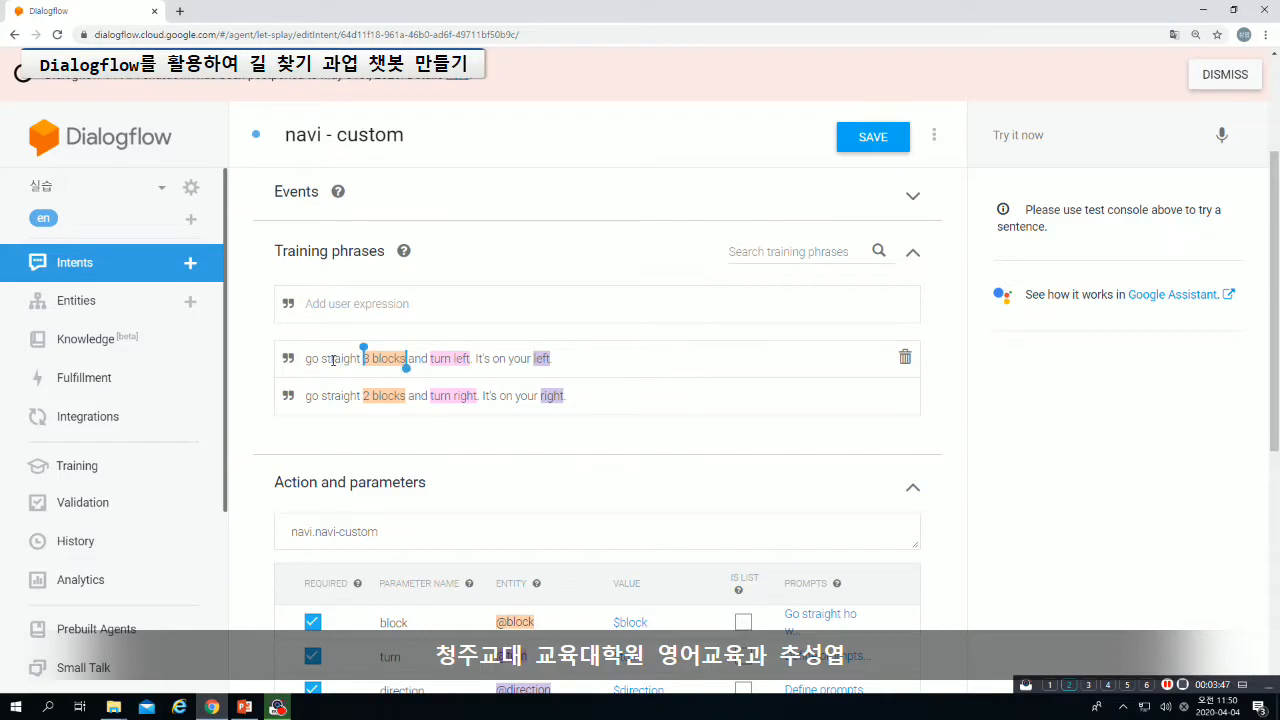
pyautogui.scroll(-4, 603, 371)
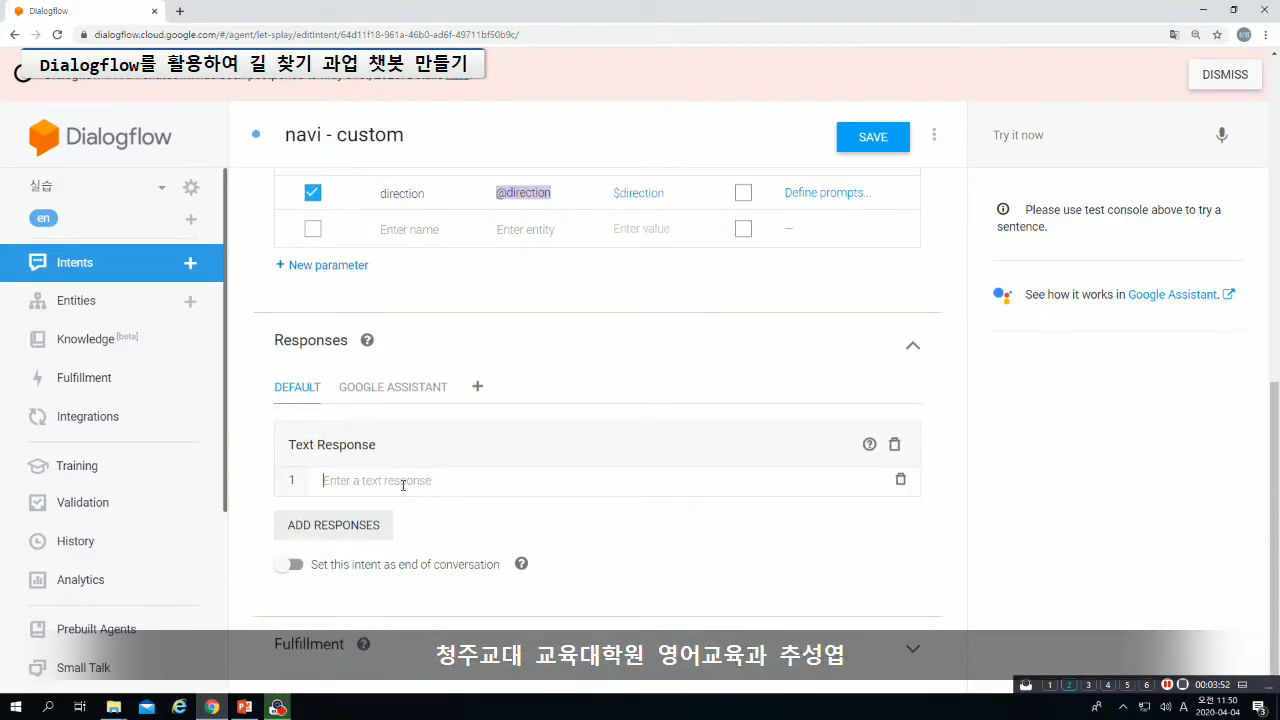
pyautogui.write('Okay. So go straight')
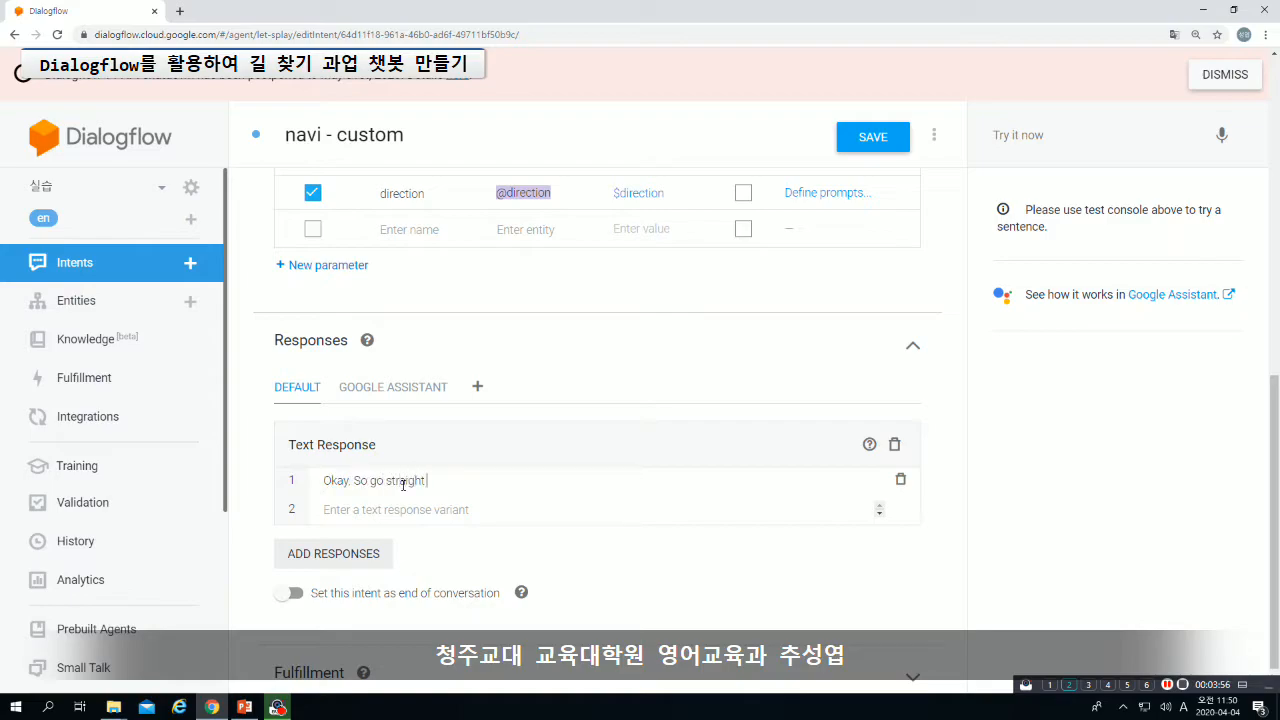
pyautogui.write(' $')
pyautogui.press('Return')
pyautogui.write('and turn')
pyautogui.write('$')
pyautogui.press('Down')
pyautogui.press('Return')
# Complete the text response with ". It's on my $direction. Thank you very much. Have a good day.".
pyautogui.write('. ')
pyautogui.write("It's on yo")
pyautogui.press('BackSpace')
pyautogui.press('BackSpace')
pyautogui.write('my $')
pyautogui.press('Return')
pyautogui.write('. Thank you v')
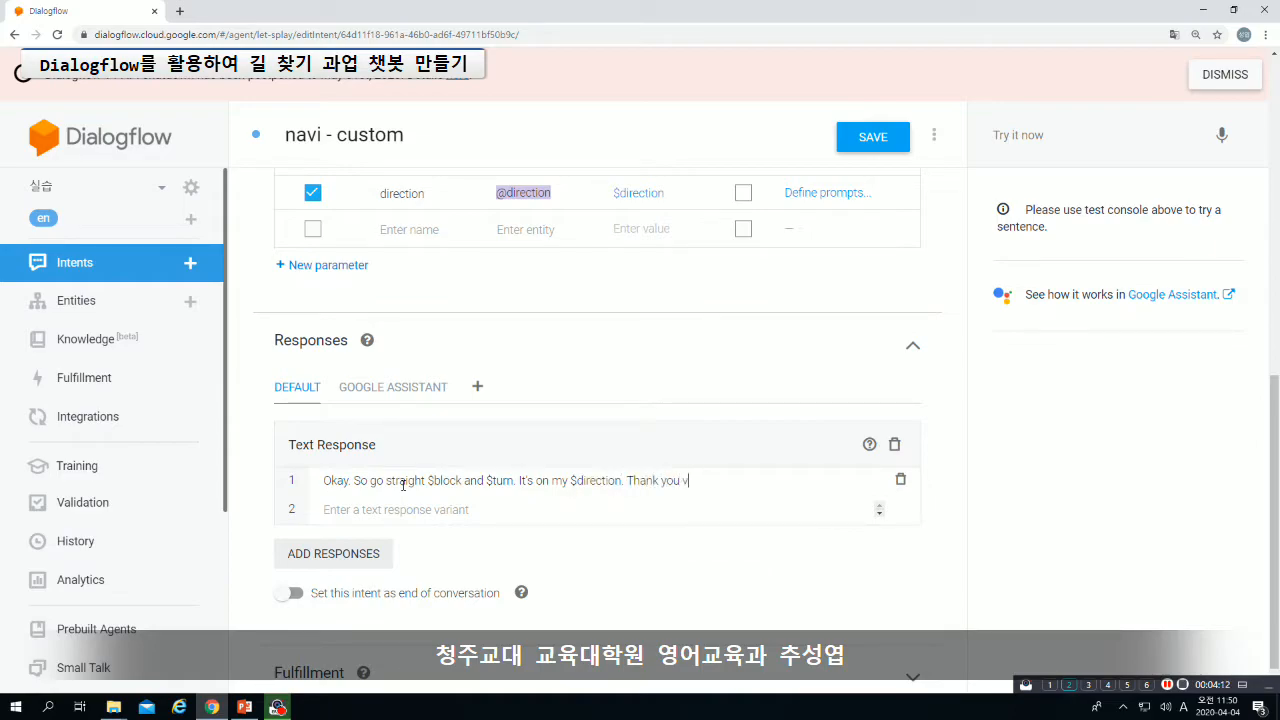
pyautogui.write('ery much. Have a good day.')
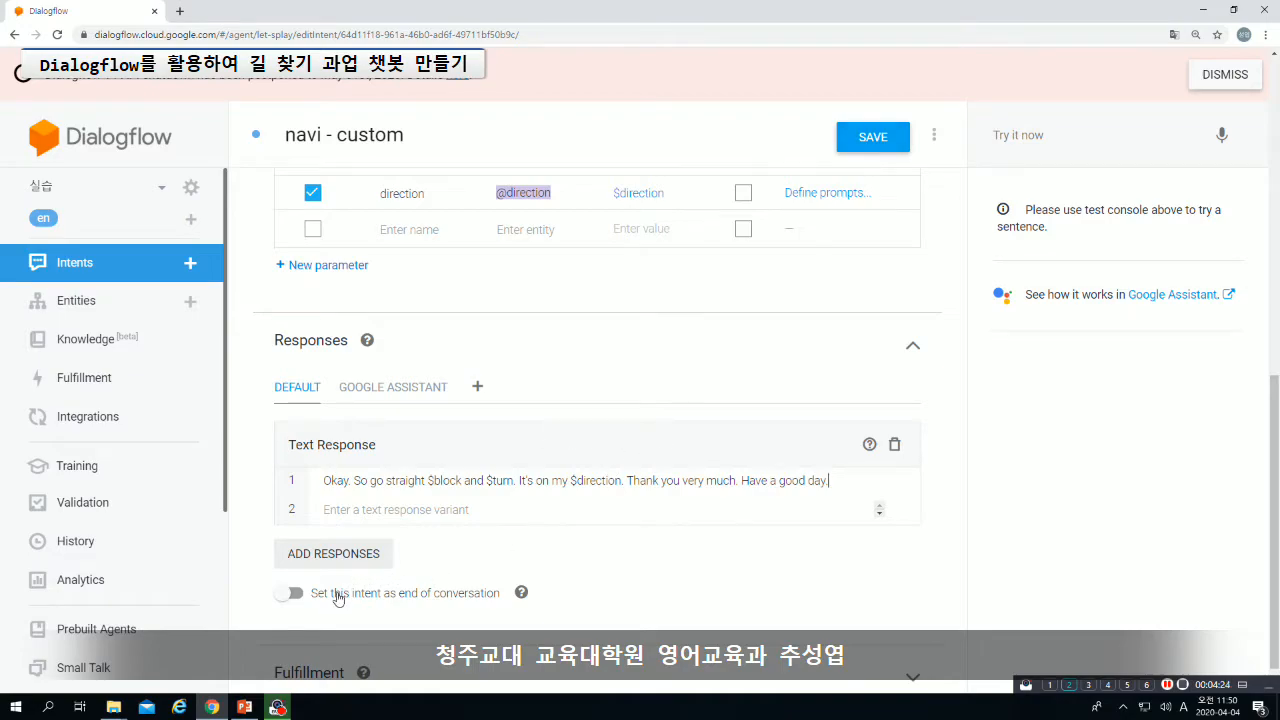
# Set the navi - custom intent as end of conversation and save it.
pyautogui.scroll(-1, 342, 598)
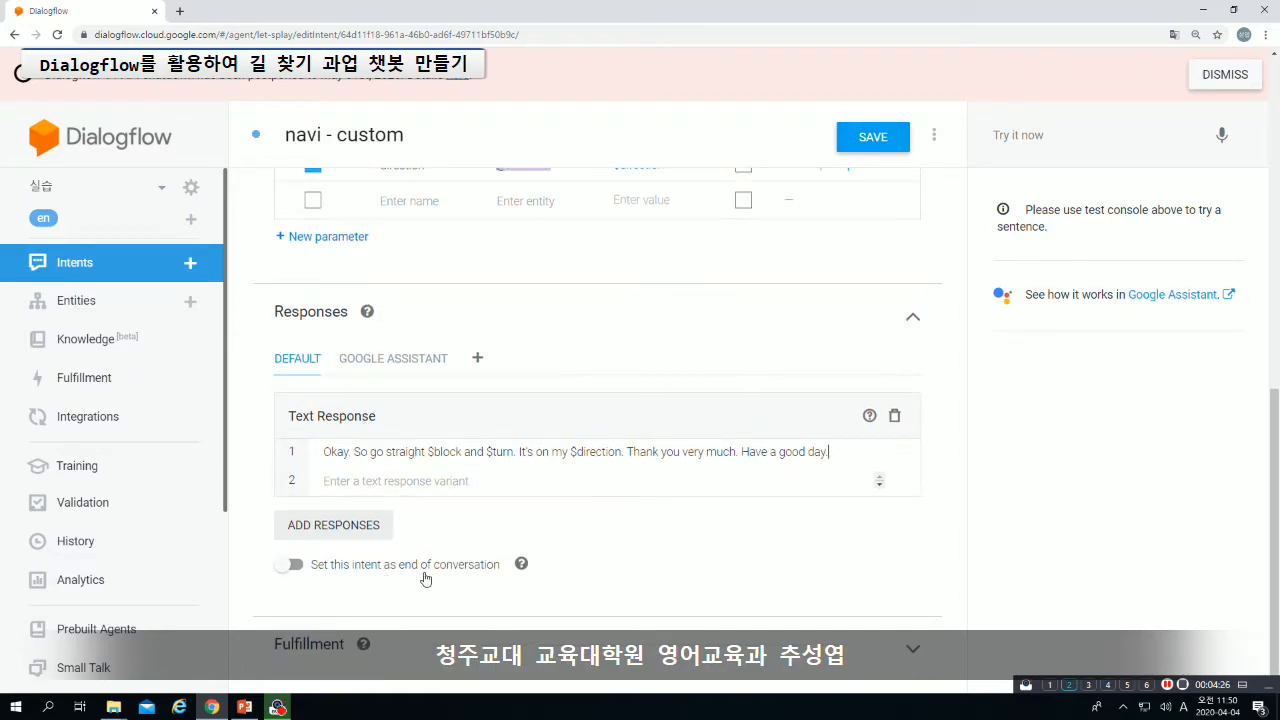
pyautogui.click(290, 565)
pyautogui.click(879, 139)
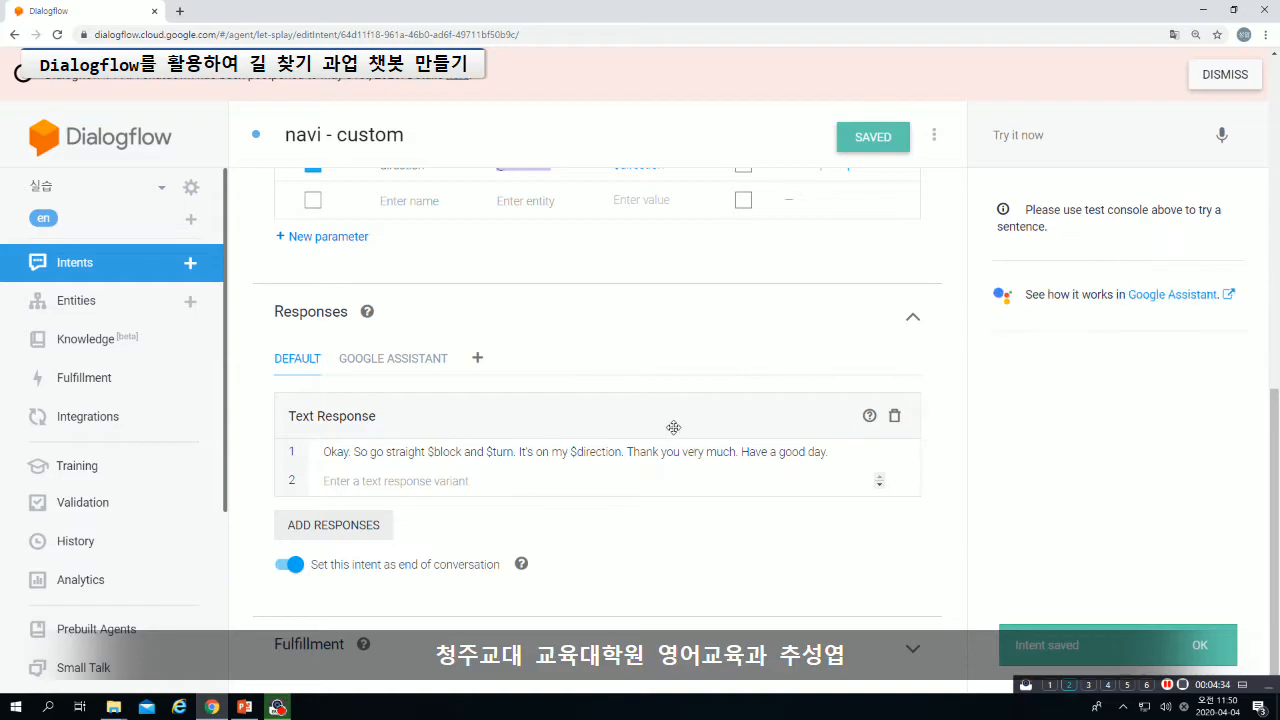
# Show the intents list and expand Default Welcome Intent, its identity follow-up and navi to review their follow-up intents.
pyautogui.click(124, 262)
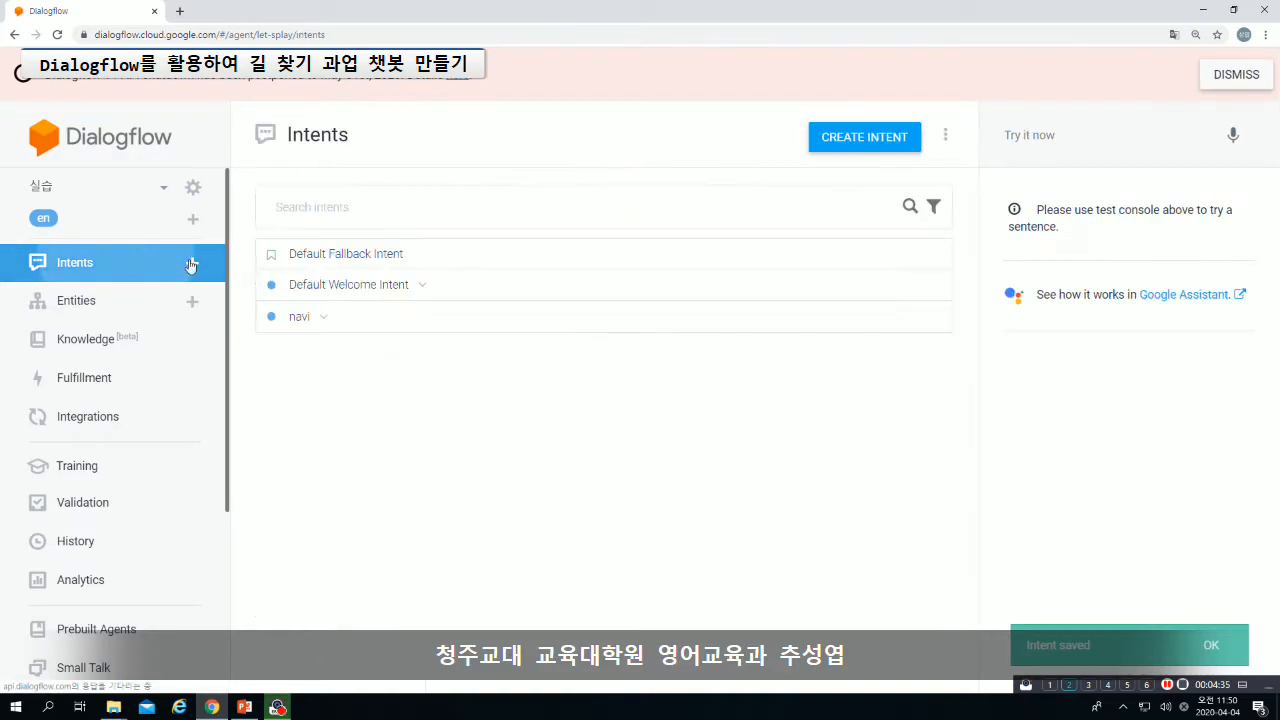
pyautogui.click(422, 285)
pyautogui.click(489, 317)
pyautogui.click(333, 379)
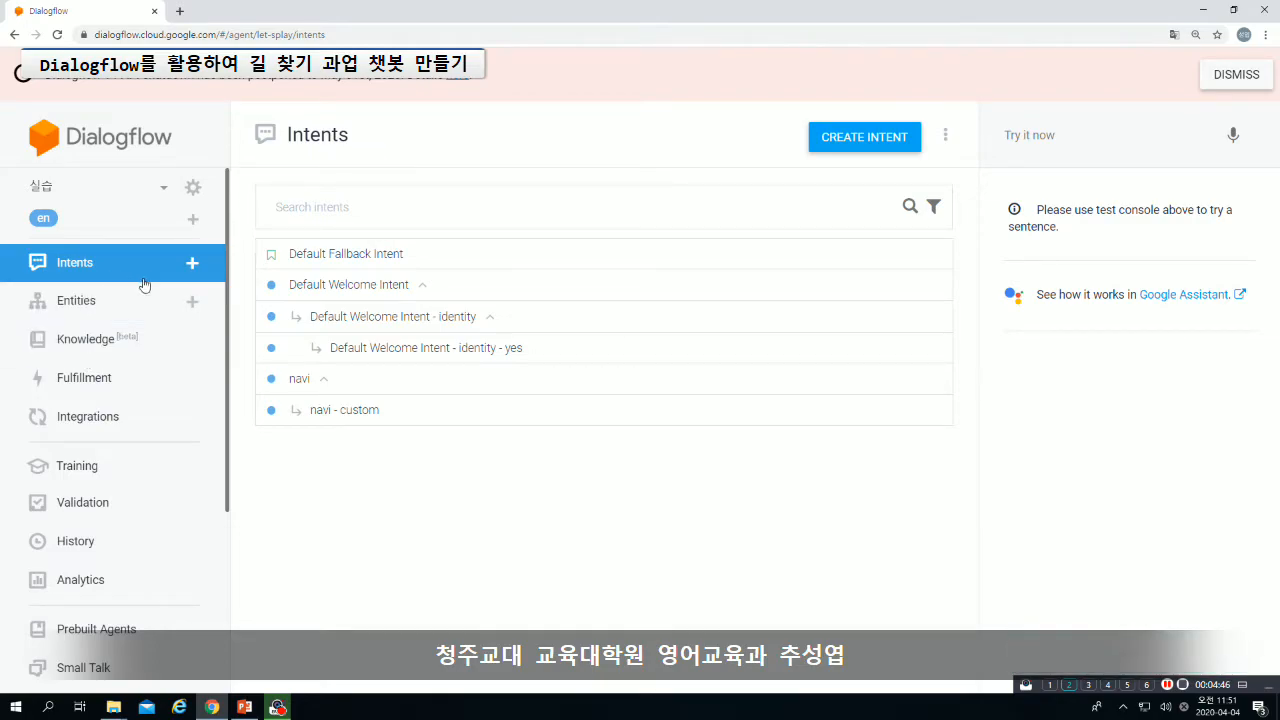
# In the Google Assistant integration, require sign-in for Default Welcome Intent and turn on Auto-preview changes.
pyautogui.click(101, 420)
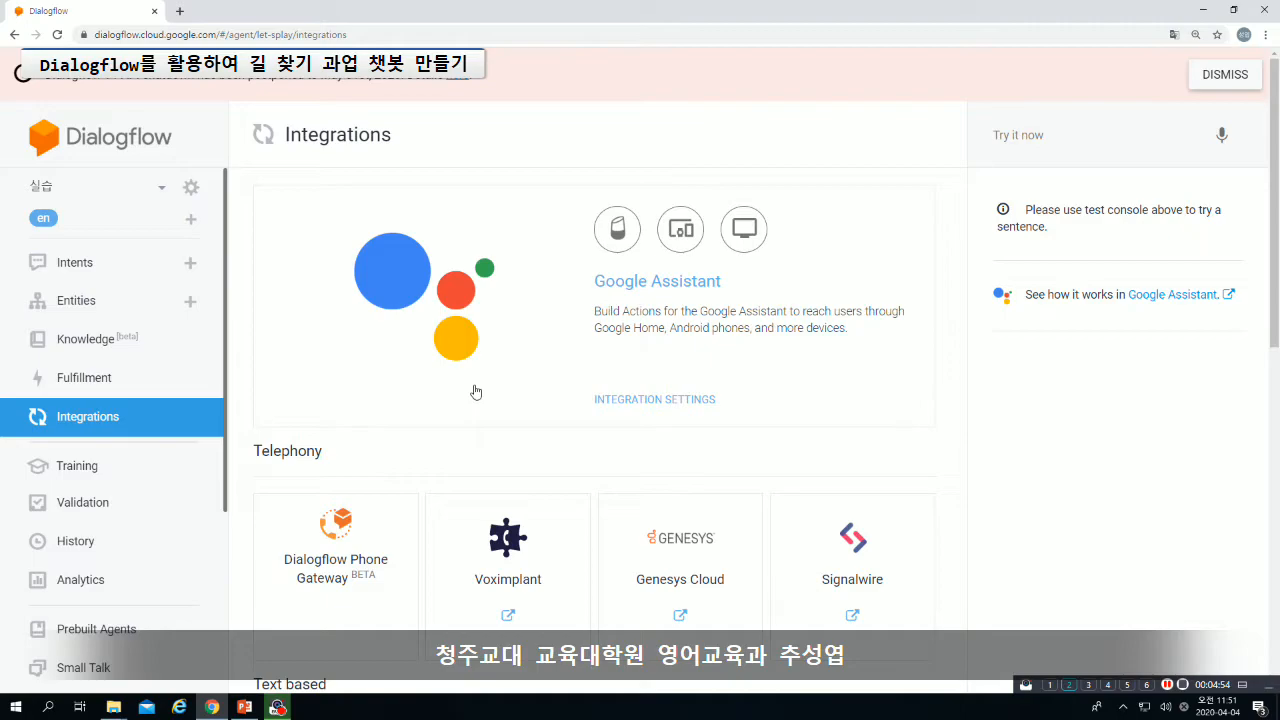
pyautogui.click(635, 282)
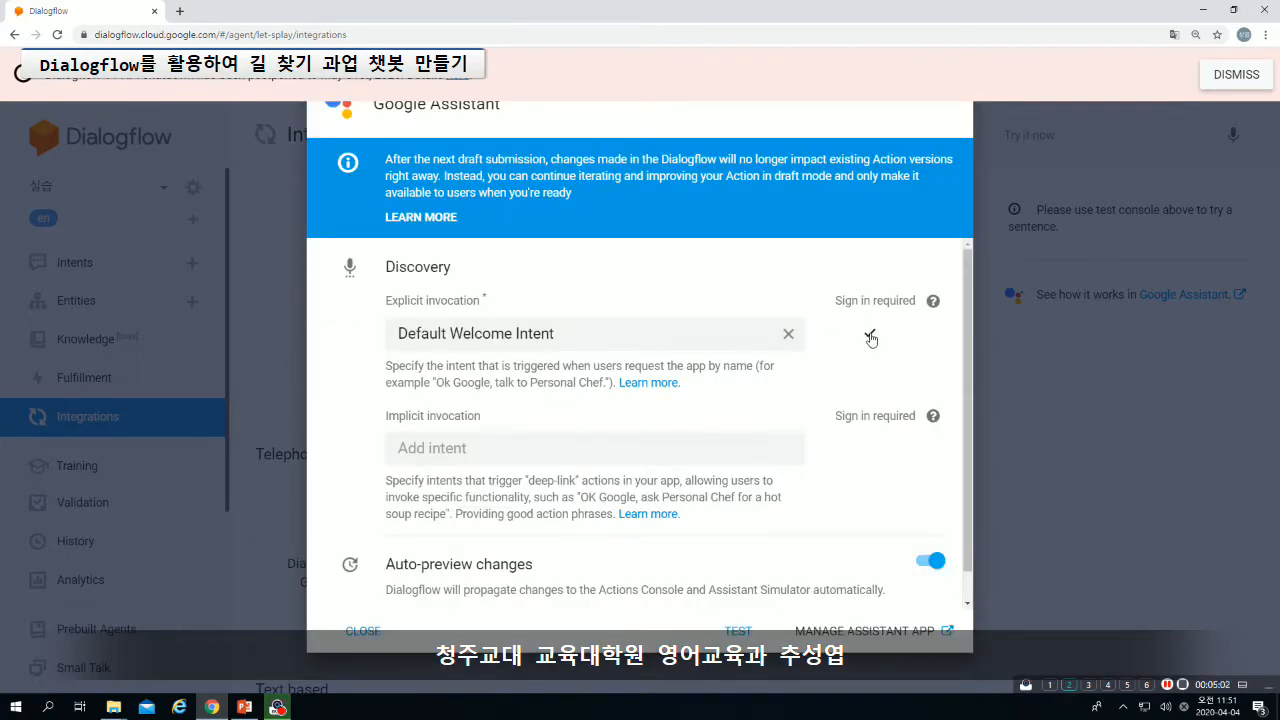
pyautogui.click(931, 560)
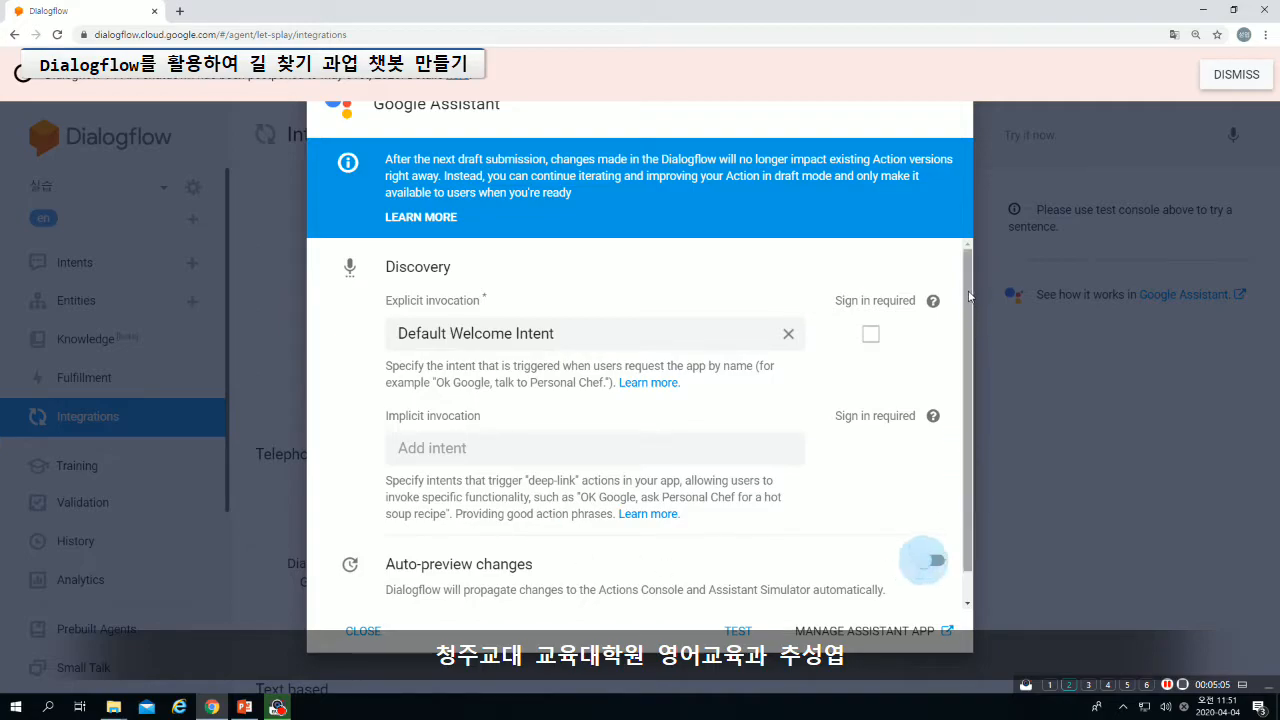
pyautogui.click(871, 336)
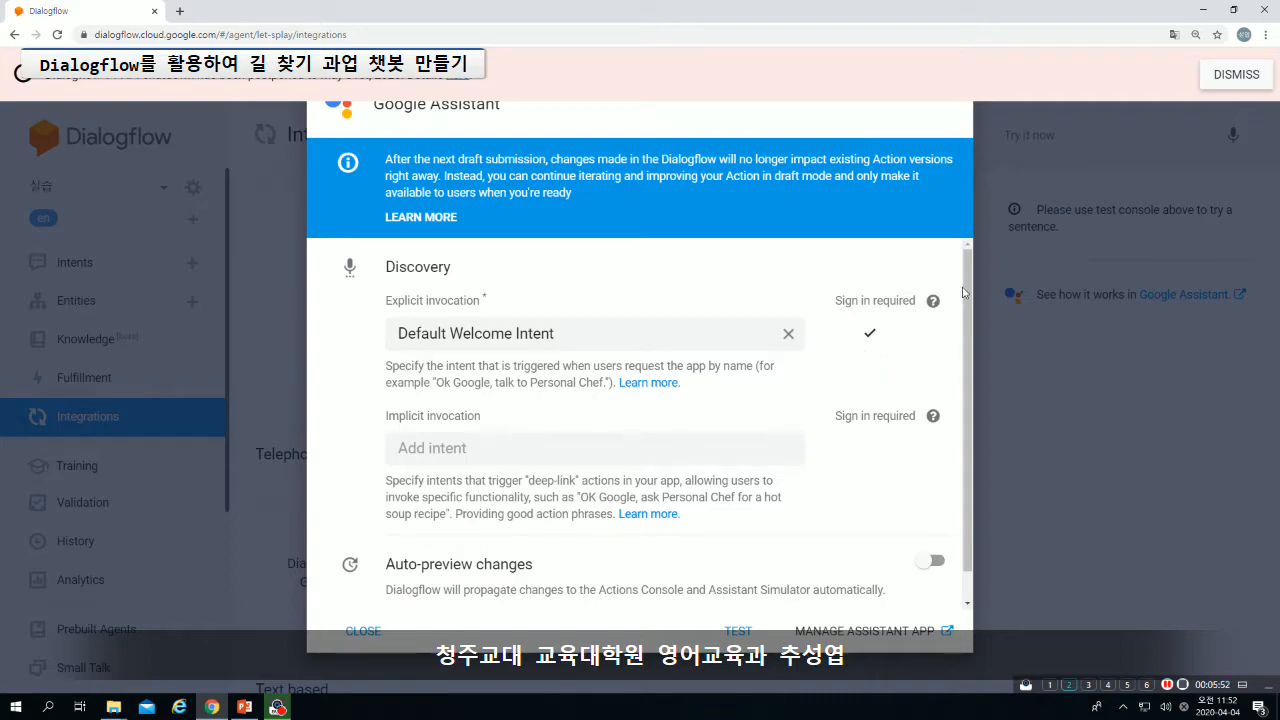
pyautogui.moveTo(969, 285); pyautogui.dragTo(966, 322)
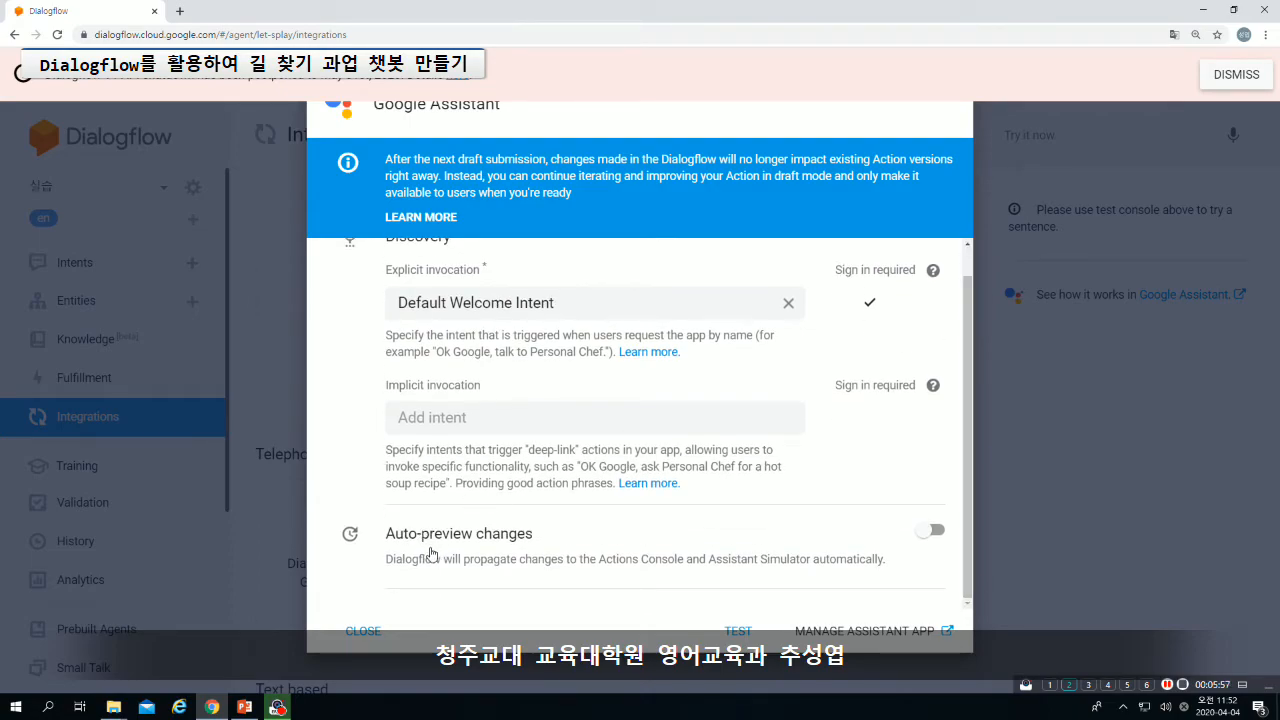
pyautogui.click(921, 528)
# Launch the Google Assistant test, check the package loading in Dialogflow, and return to the test page.
pyautogui.click(744, 632)
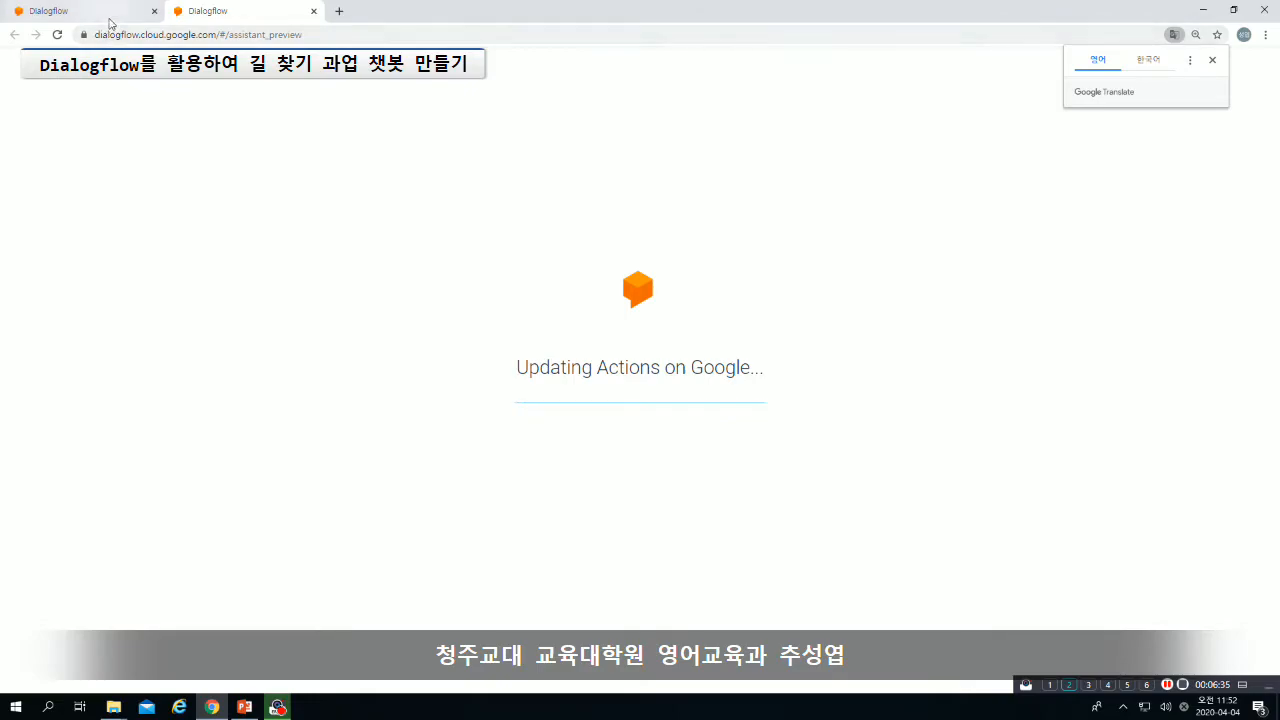
pyautogui.click(108, 15)
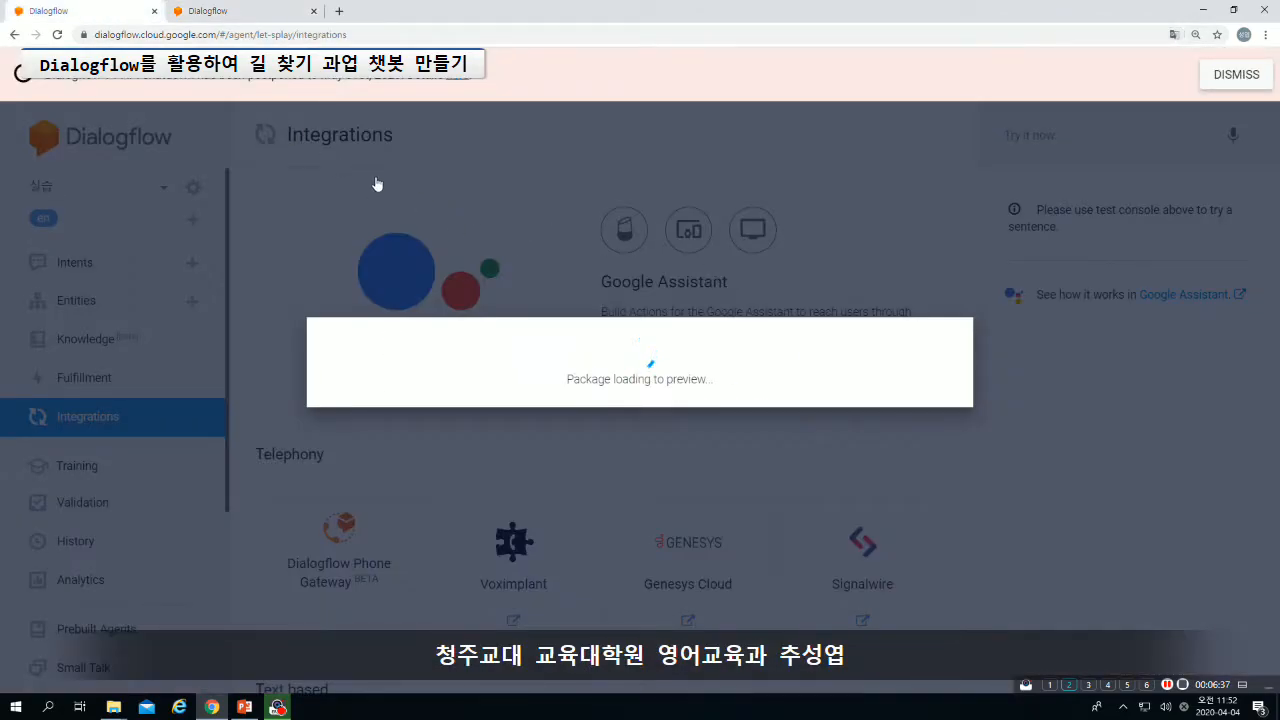
pyautogui.click(245, 7)
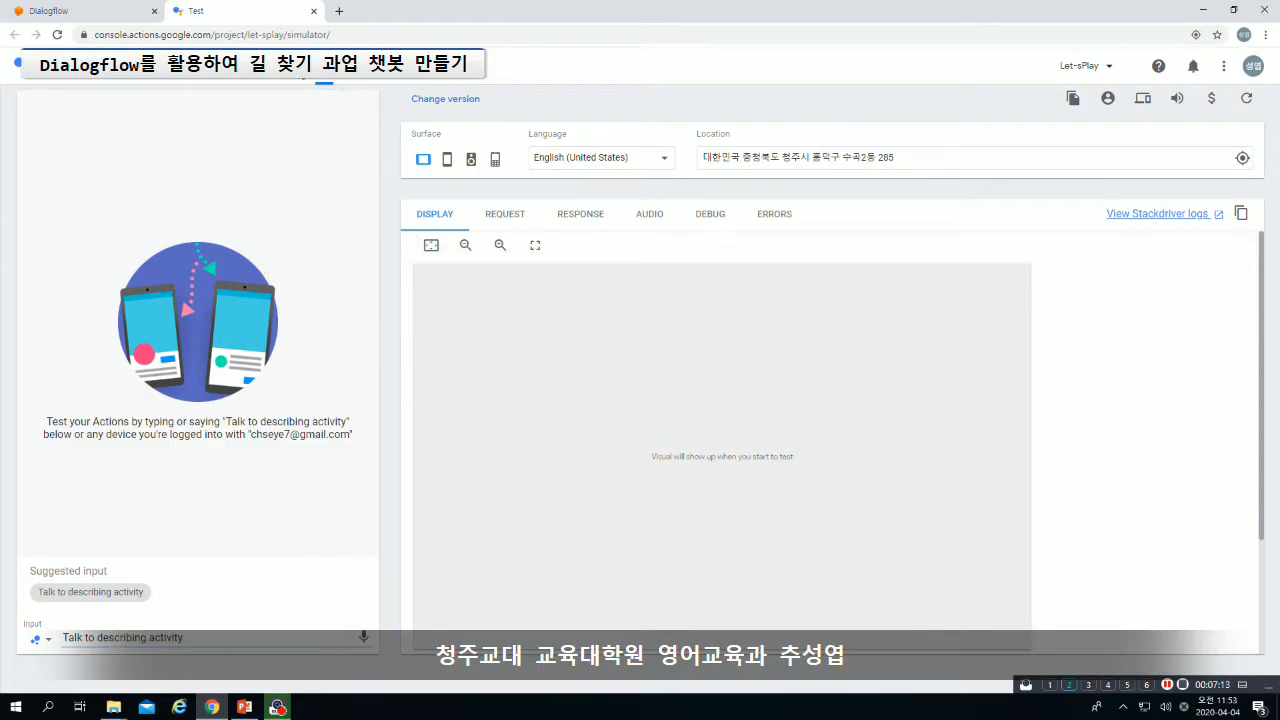
# In the Action's invocation settings, set the display name to "map activity" with voice Male 2, save, and return to the test simulator.
pyautogui.click(273, 80)
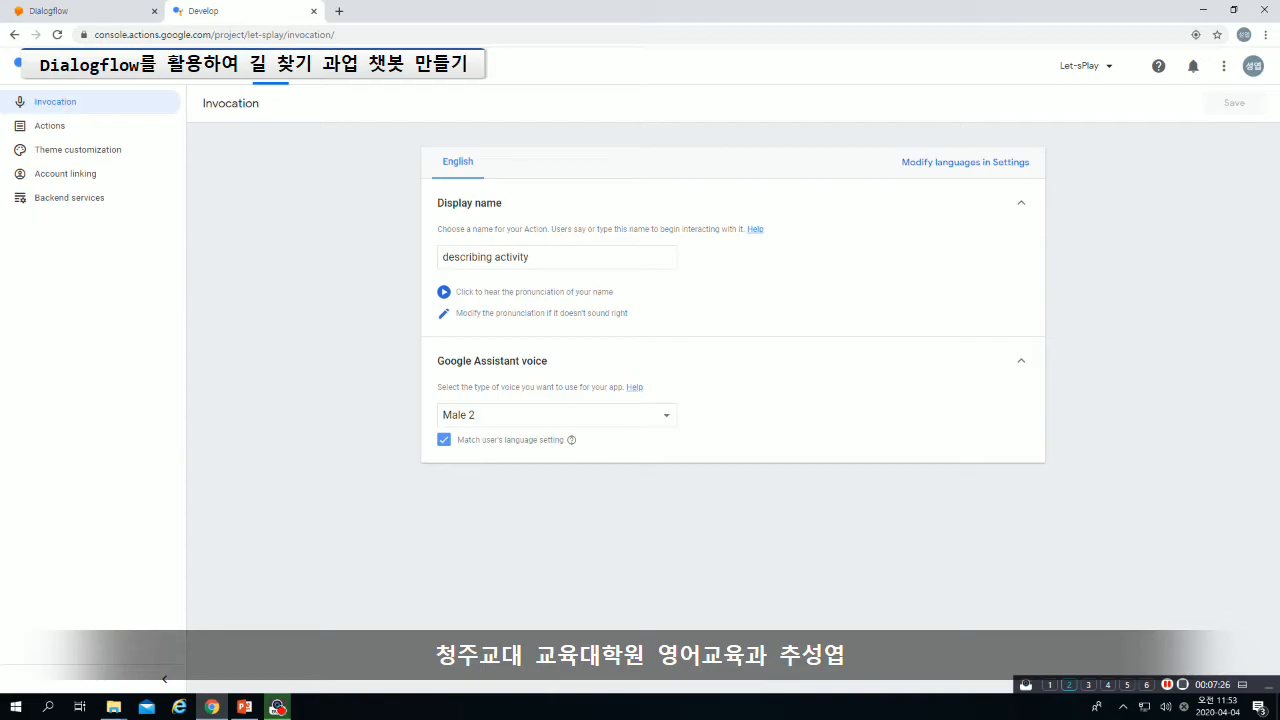
pyautogui.moveTo(552, 256); pyautogui.dragTo(436, 262)
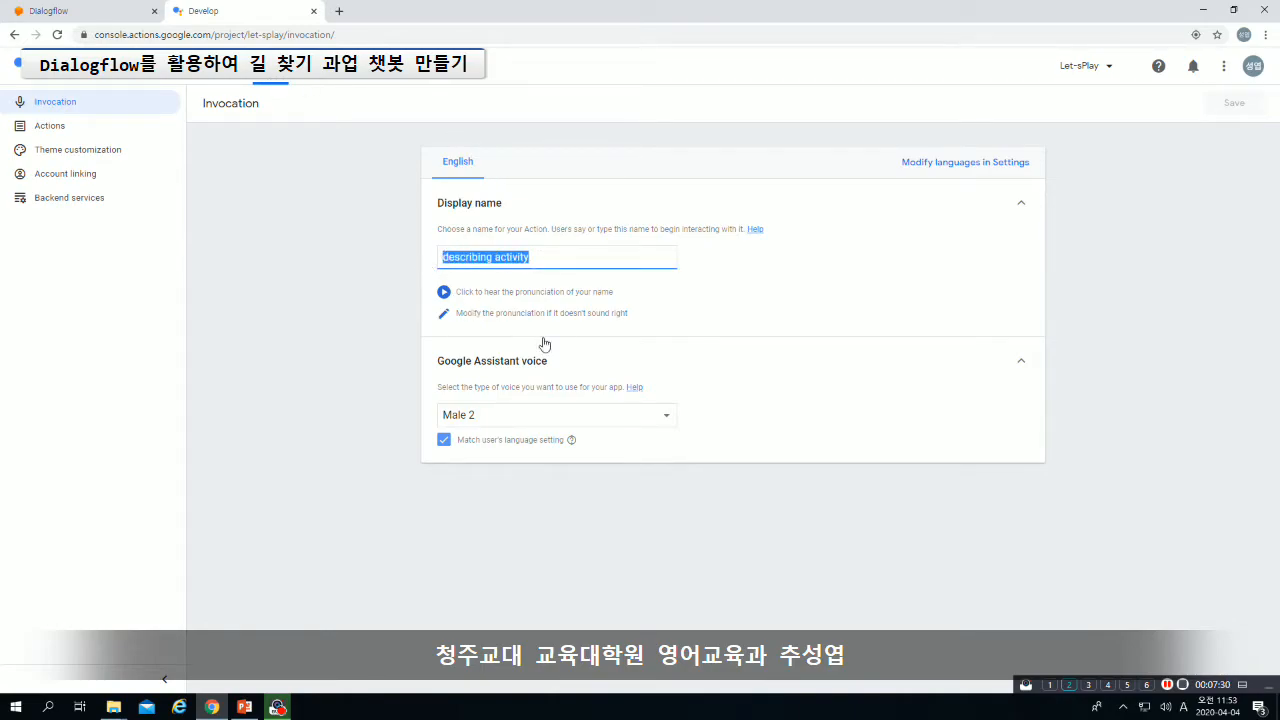
pyautogui.write('map')
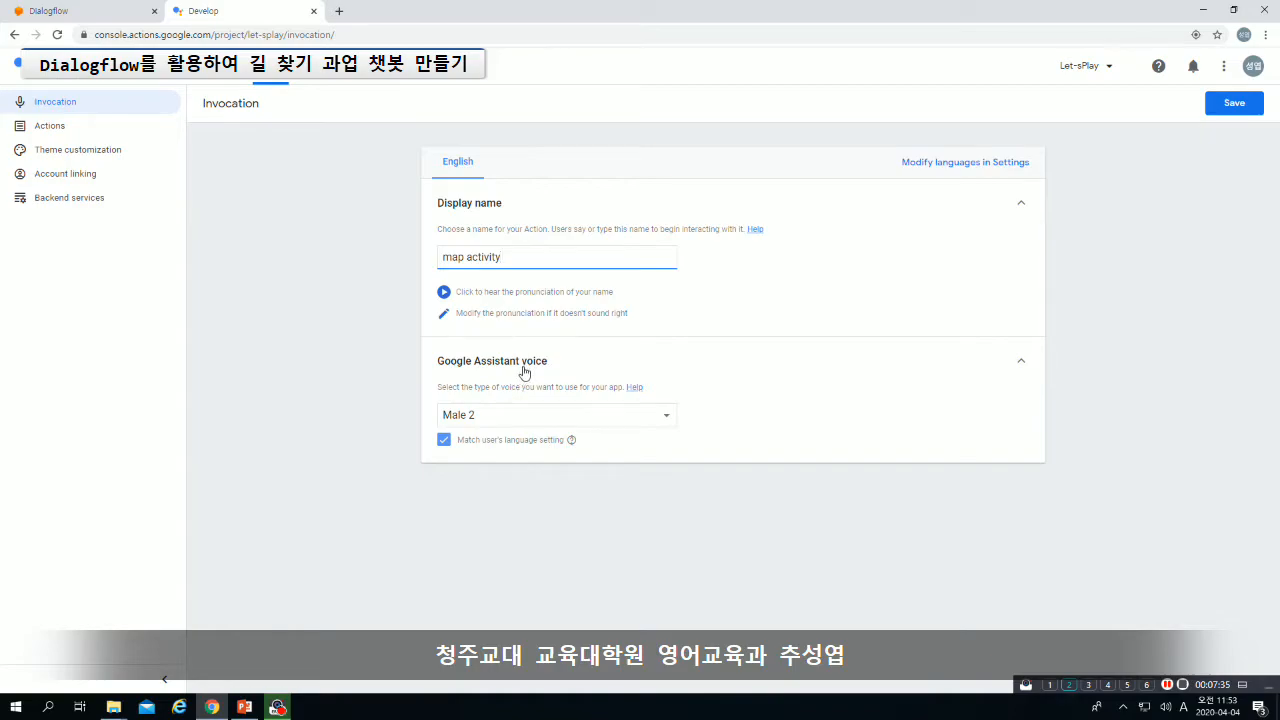
pyautogui.click(536, 425)
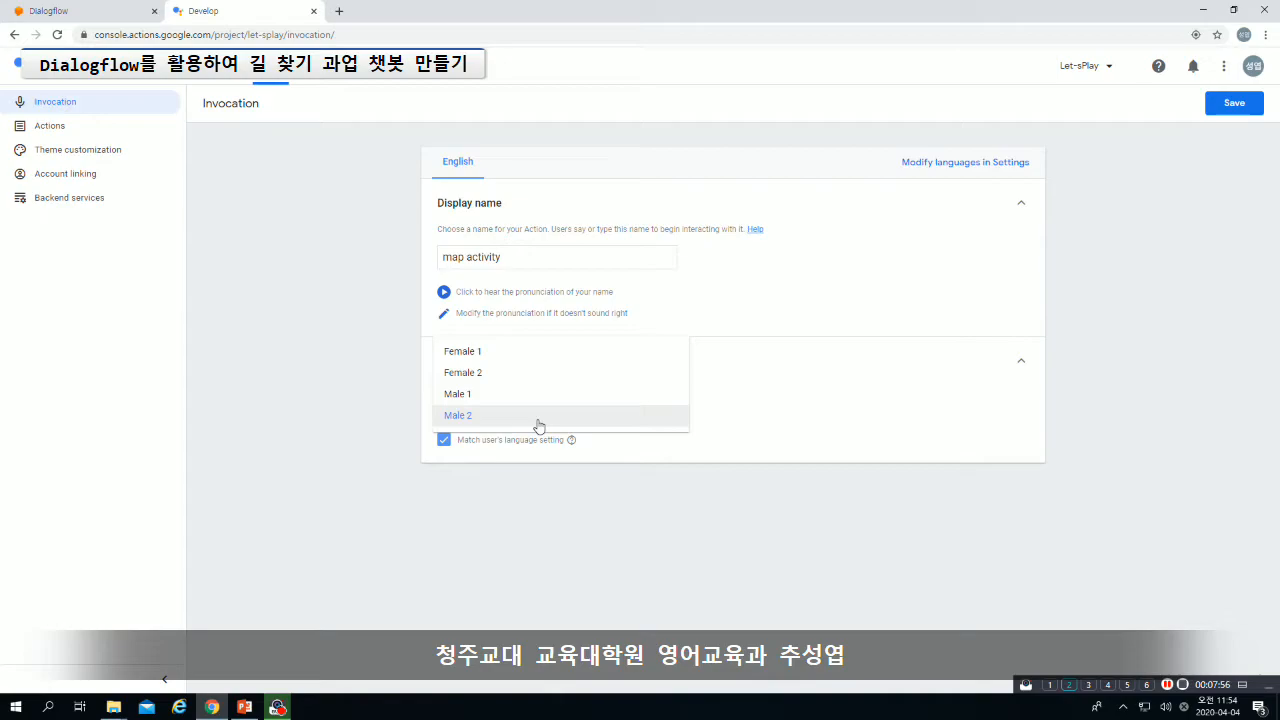
pyautogui.click(516, 420)
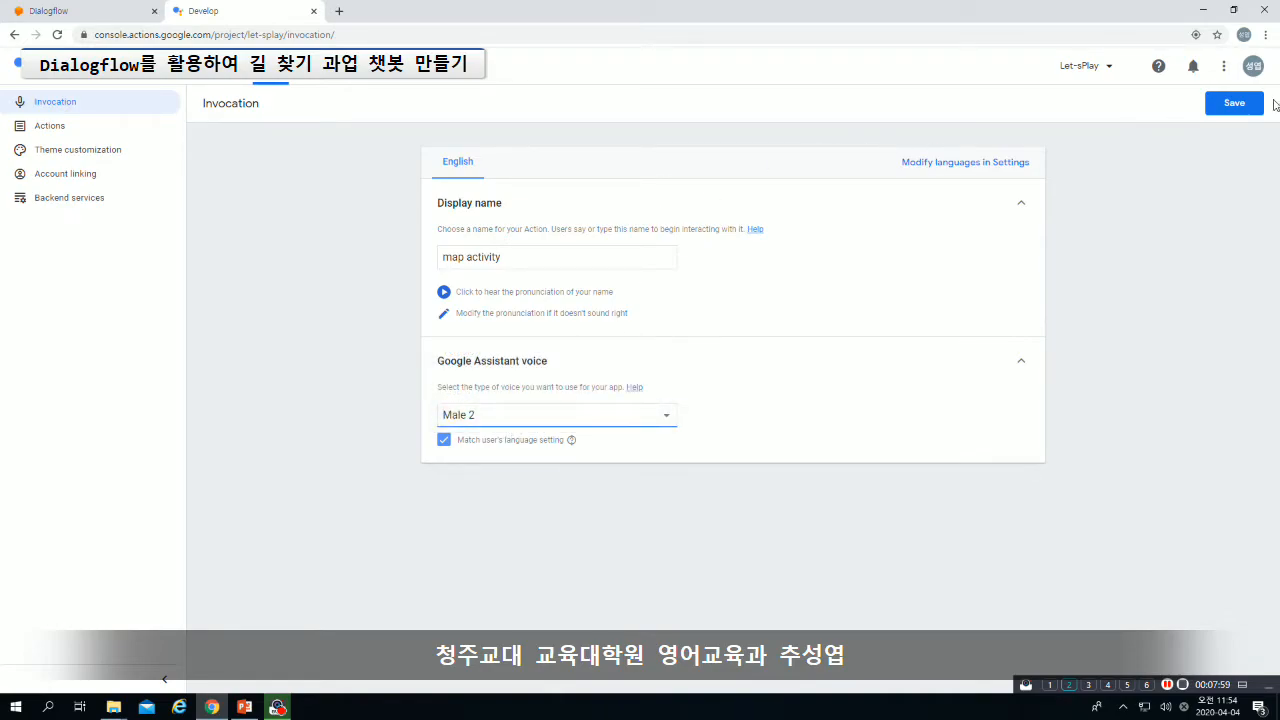
pyautogui.click(1234, 105)
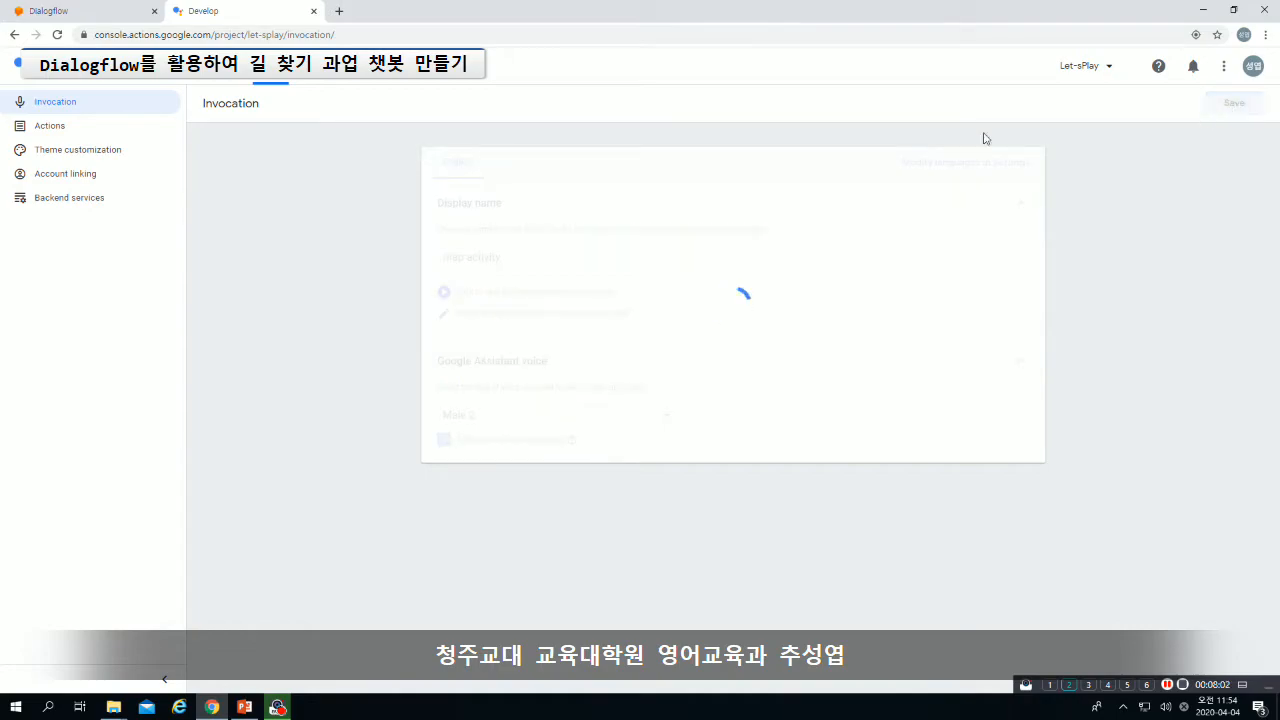
pyautogui.click(318, 78)
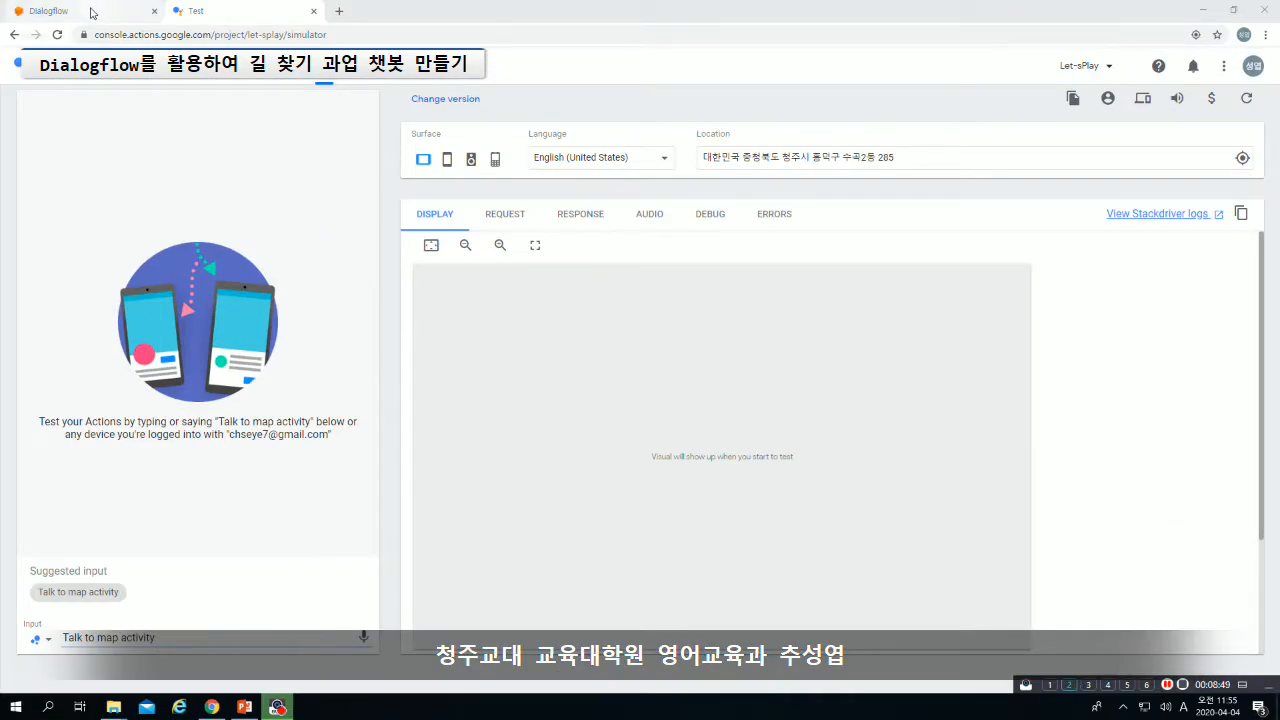
# Switch back to Dialogflow, close the Google Assistant settings, and open the agent's page from the Web Demo integration.
pyautogui.click(86, 13)
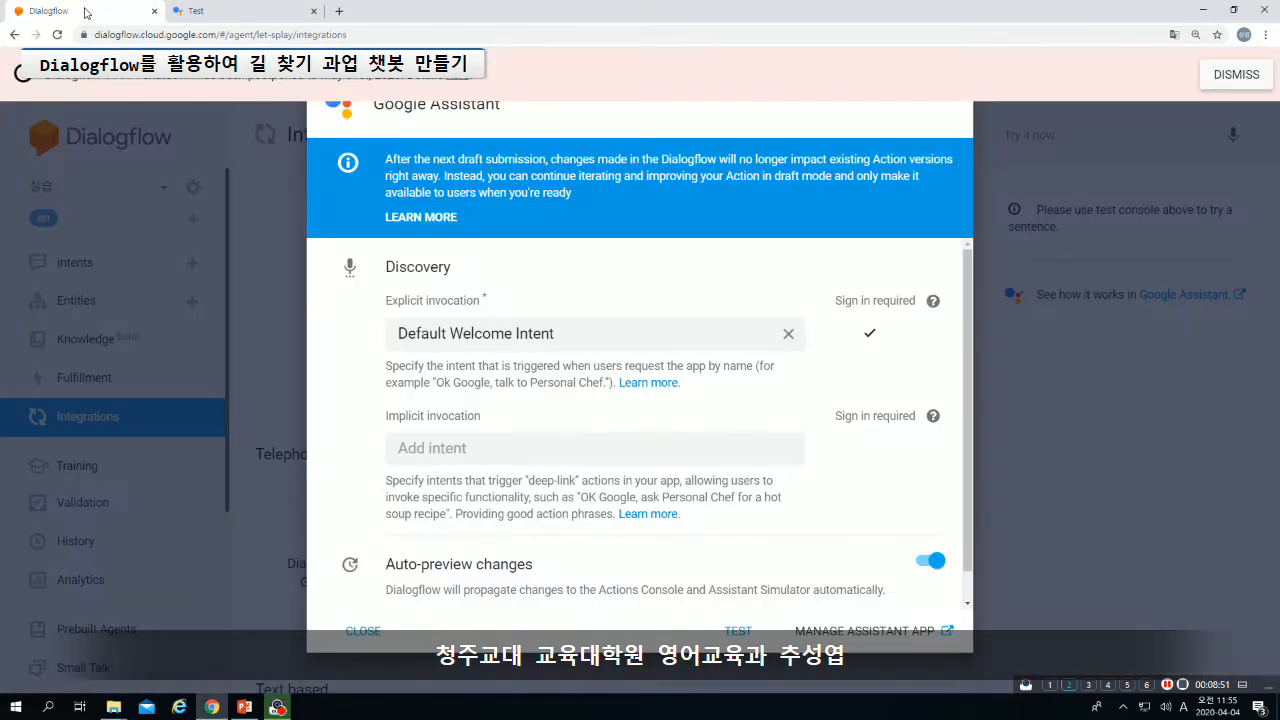
pyautogui.click(249, 196)
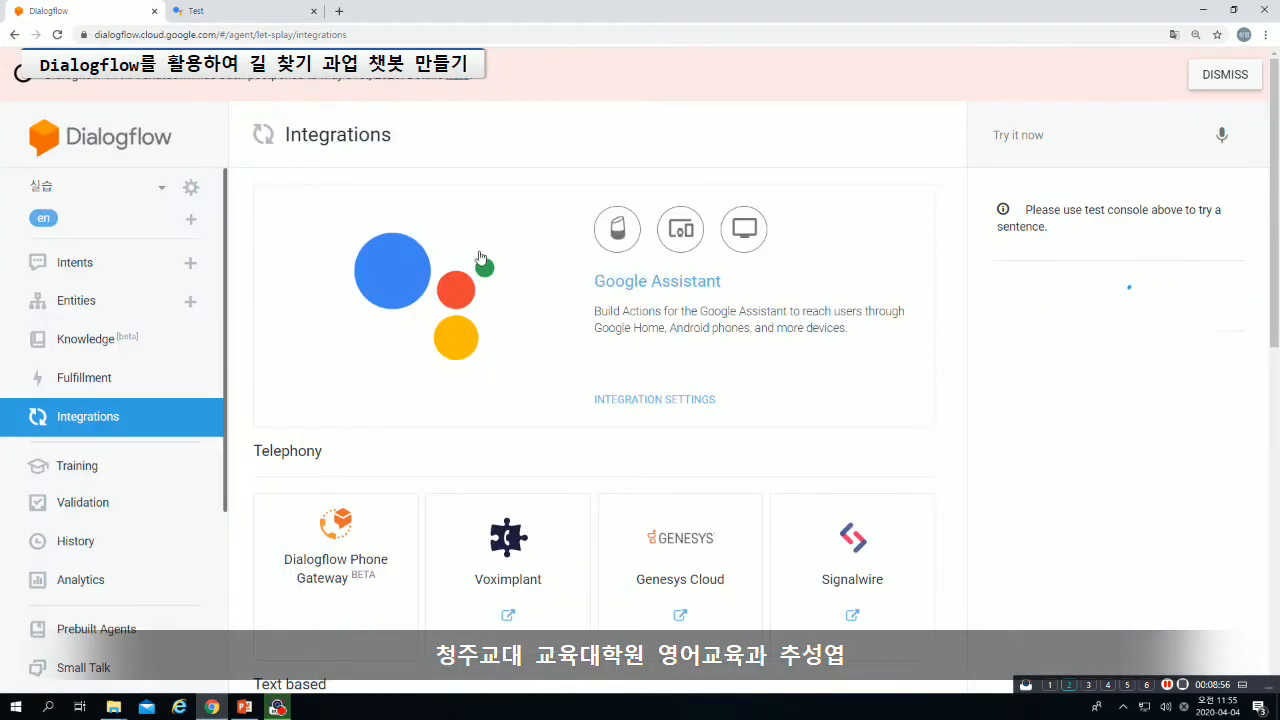
pyautogui.scroll(-2, 362, 320)
pyautogui.scroll(-2, 362, 320)
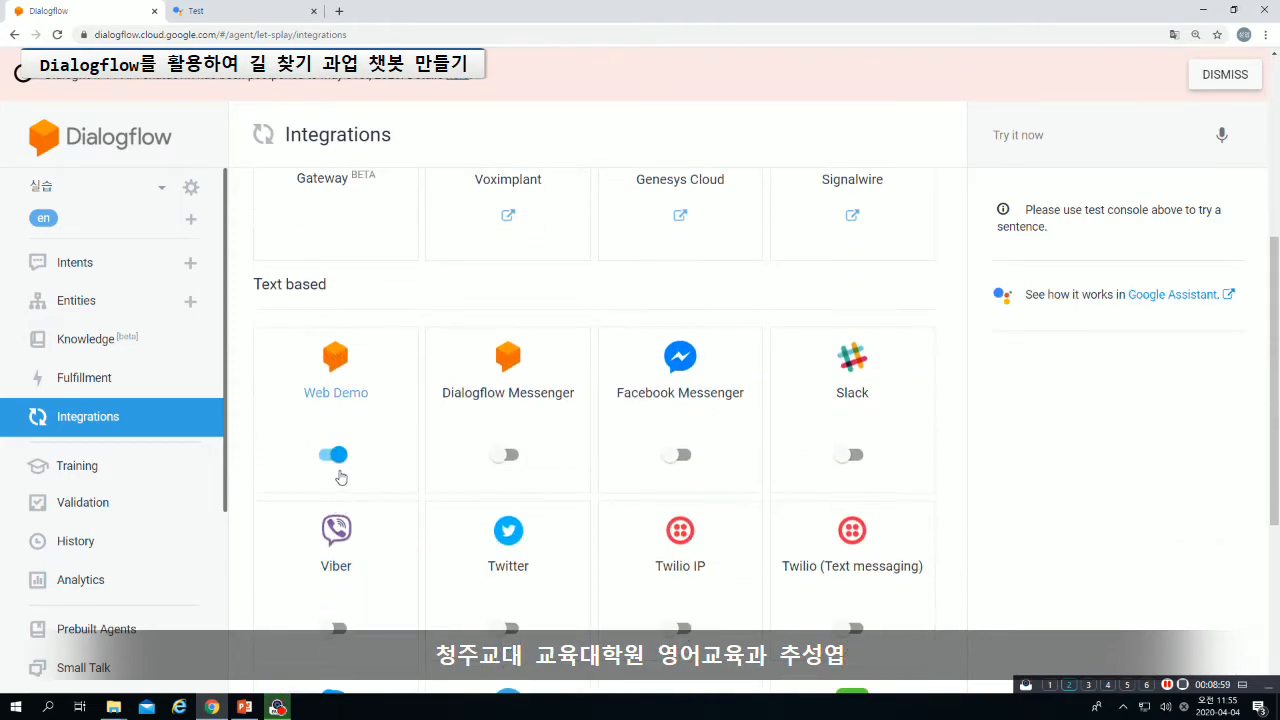
pyautogui.click(350, 467)
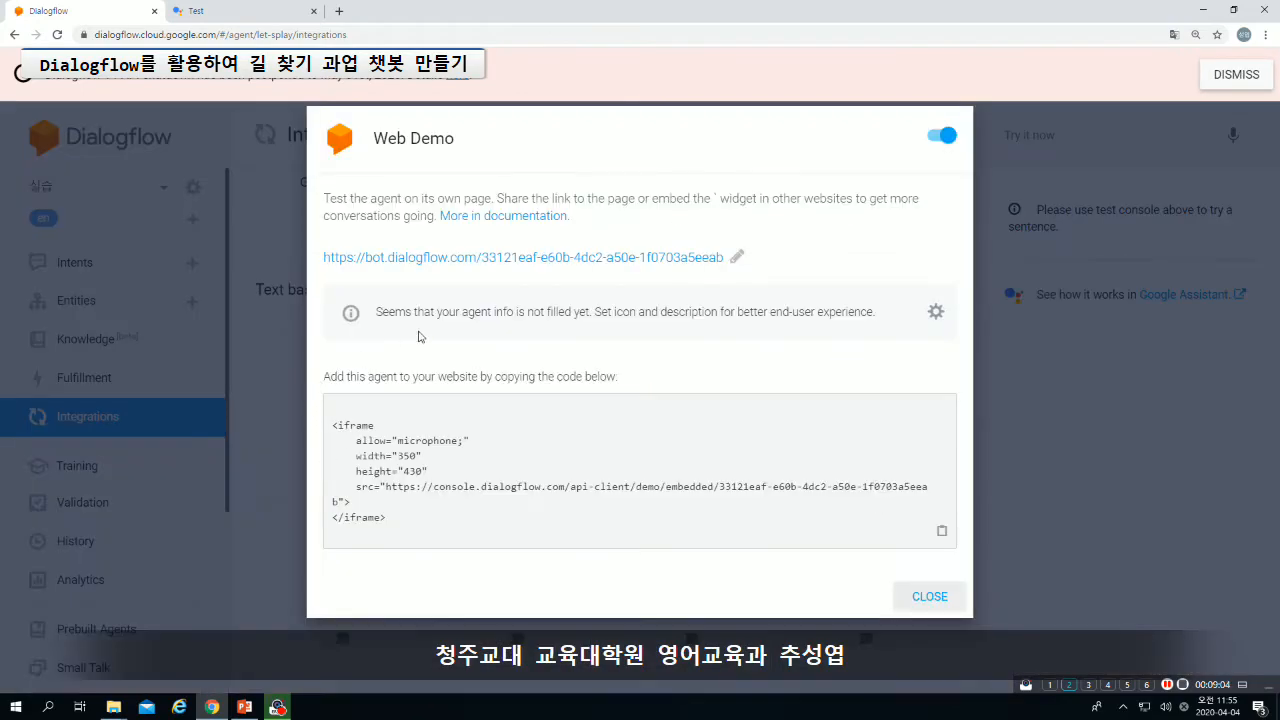
pyautogui.click(428, 263)
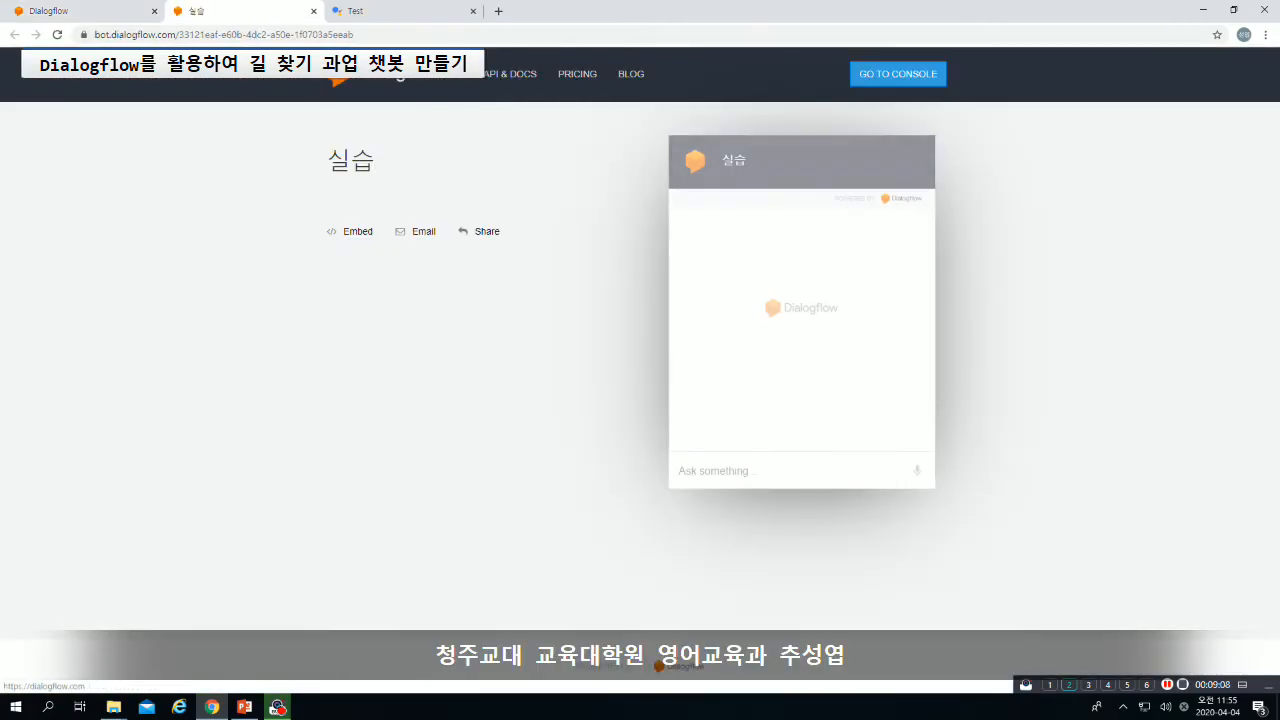
# Test the web demo chatbot by sending "hi", giving the class and number by voice, and answering "yes" by voice.
pyautogui.click(727, 470)
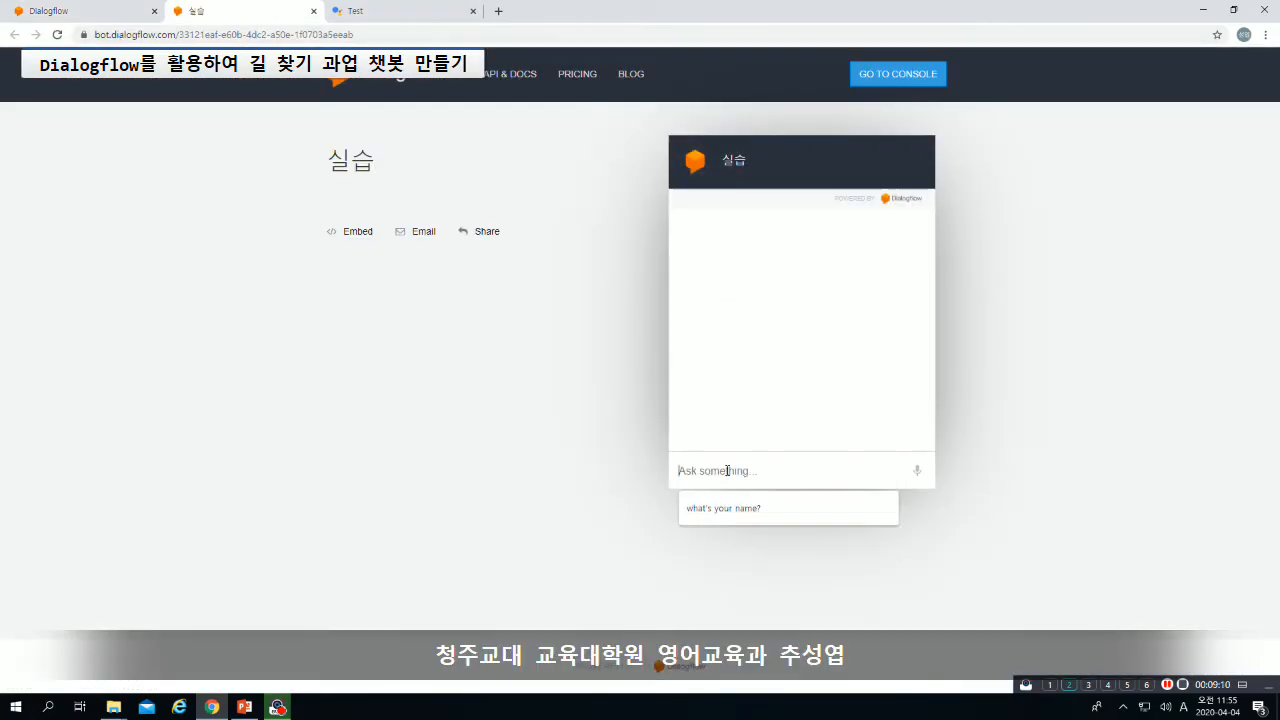
pyautogui.write('hi')
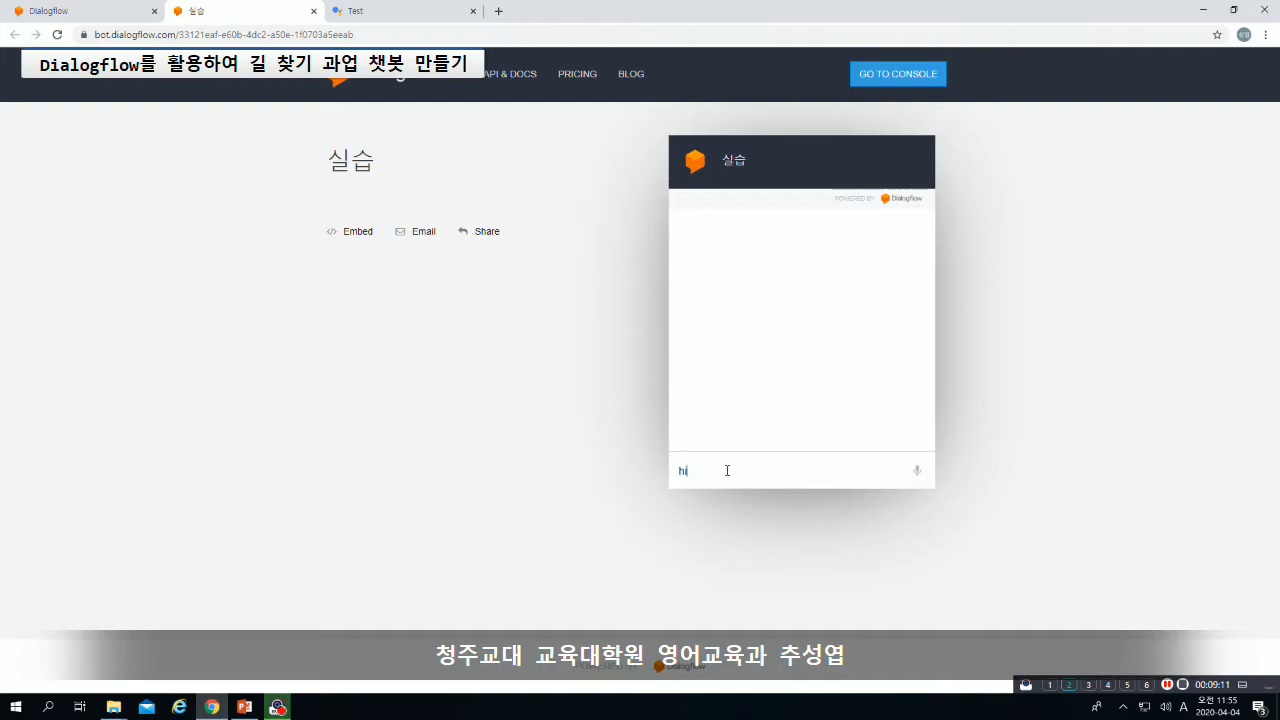
pyautogui.press('Return')
pyautogui.click(918, 471)
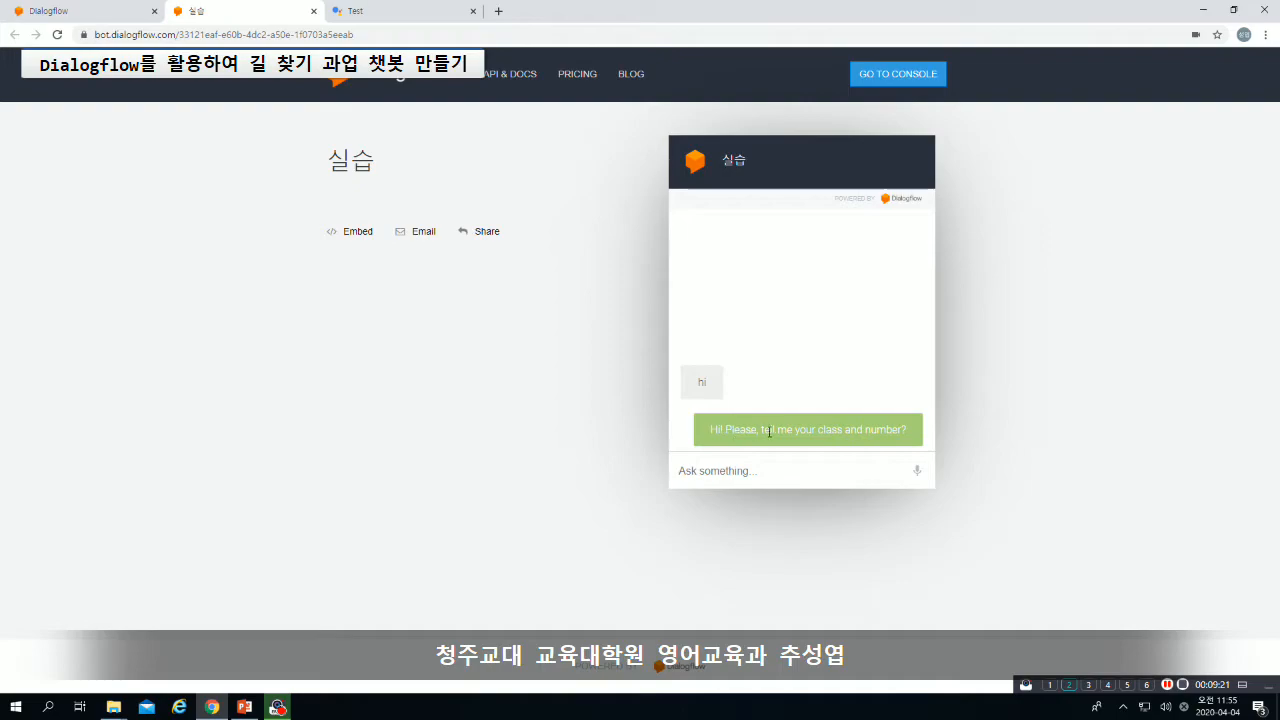
pyautogui.click(917, 471)
pyautogui.click(917, 471)
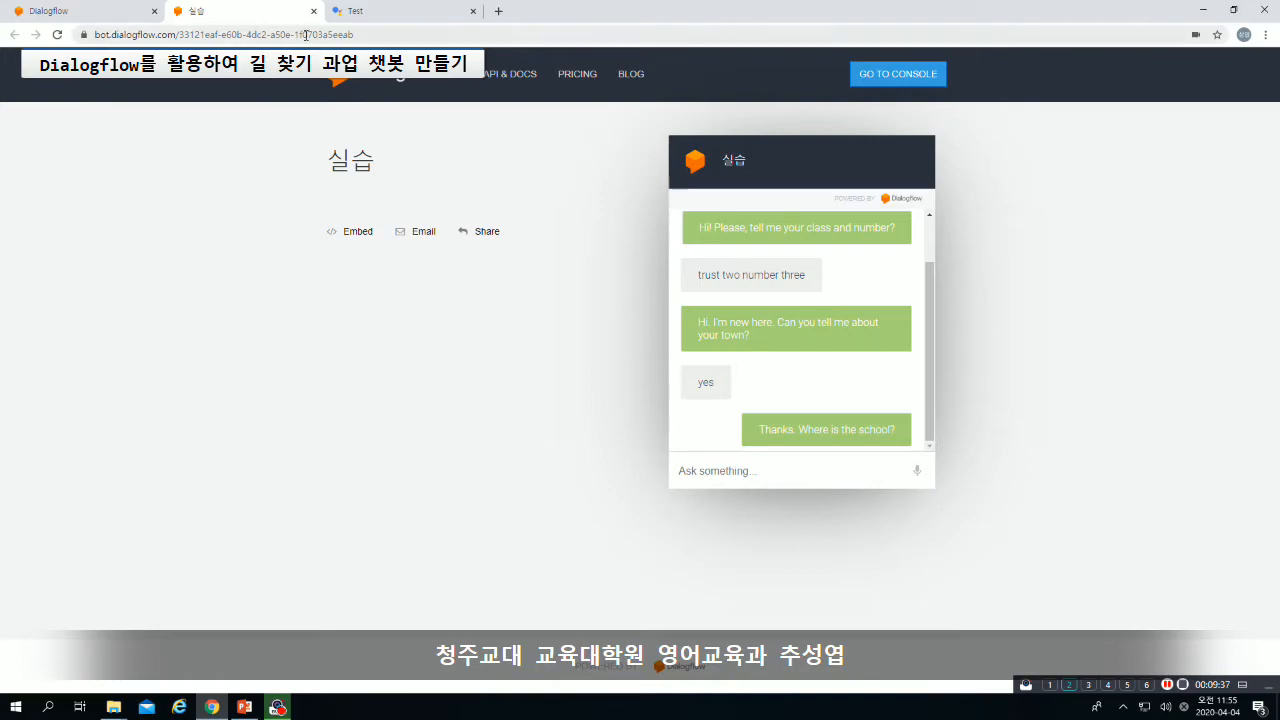
# Return from the web demo page to Dialogflow, try "class3" as the custom ending of the Web Demo link, and clear it.
pyautogui.click(344, 38)
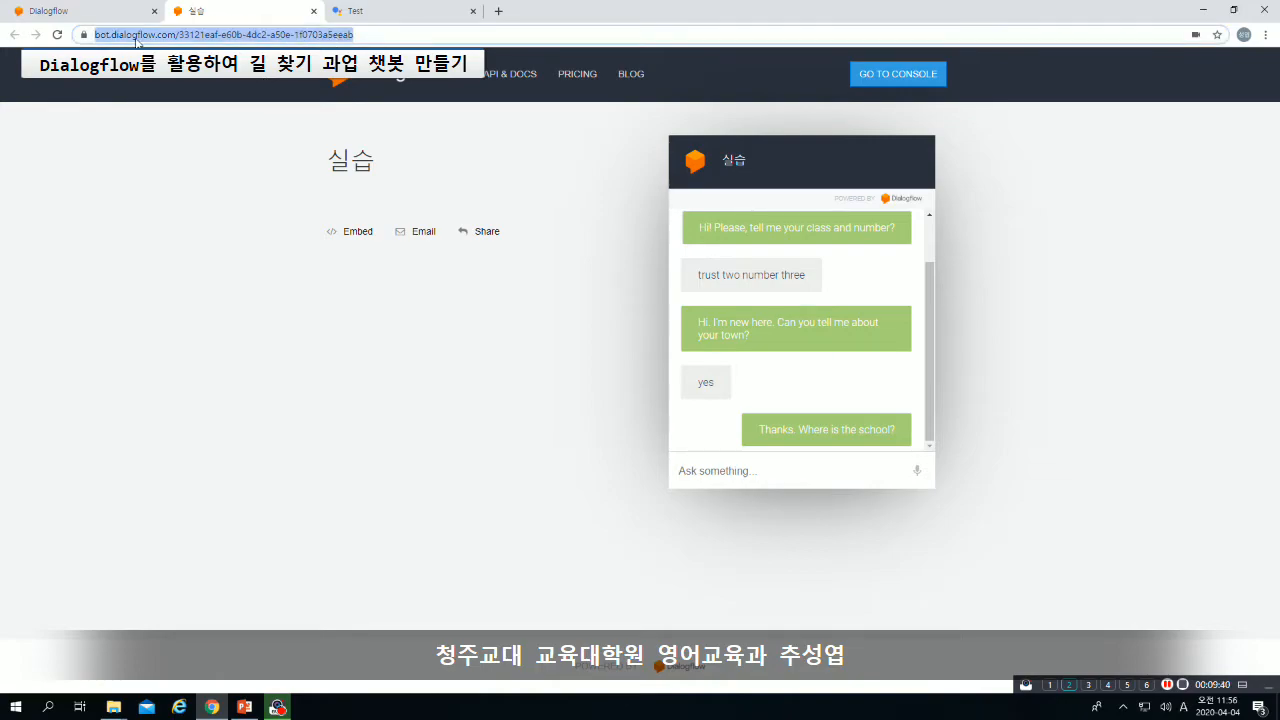
pyautogui.click(95, 15)
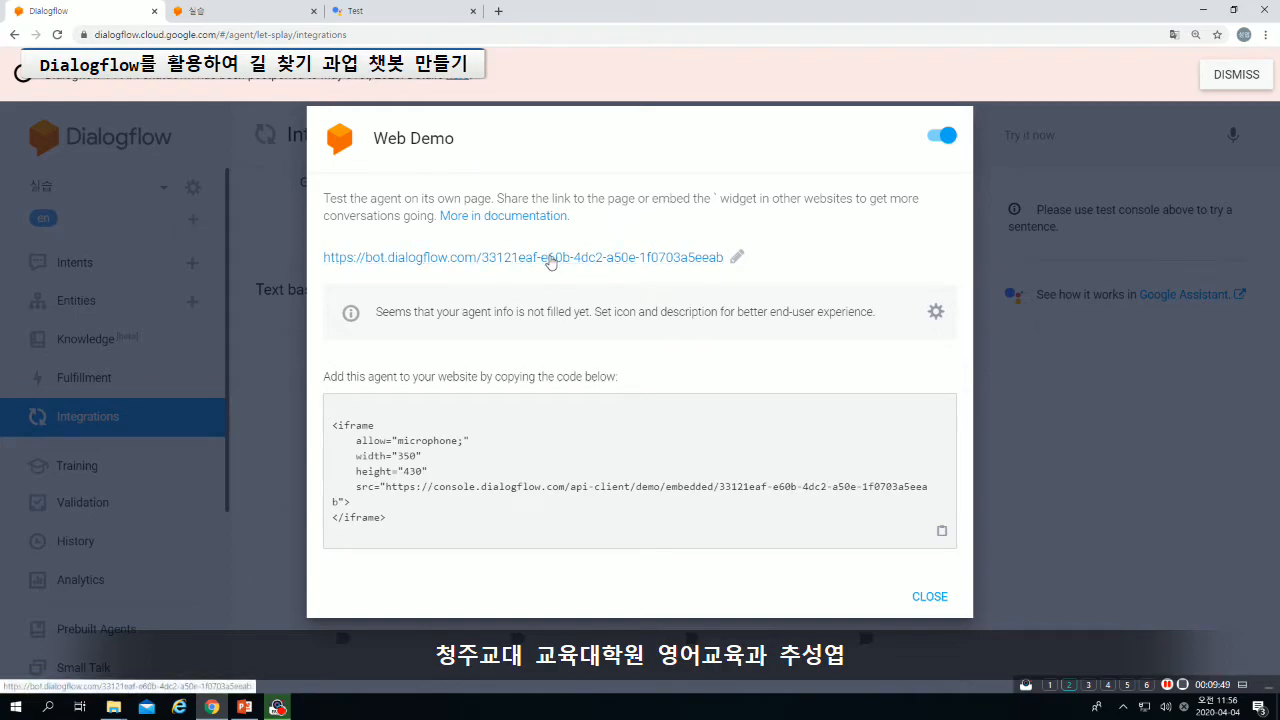
pyautogui.click(736, 257)
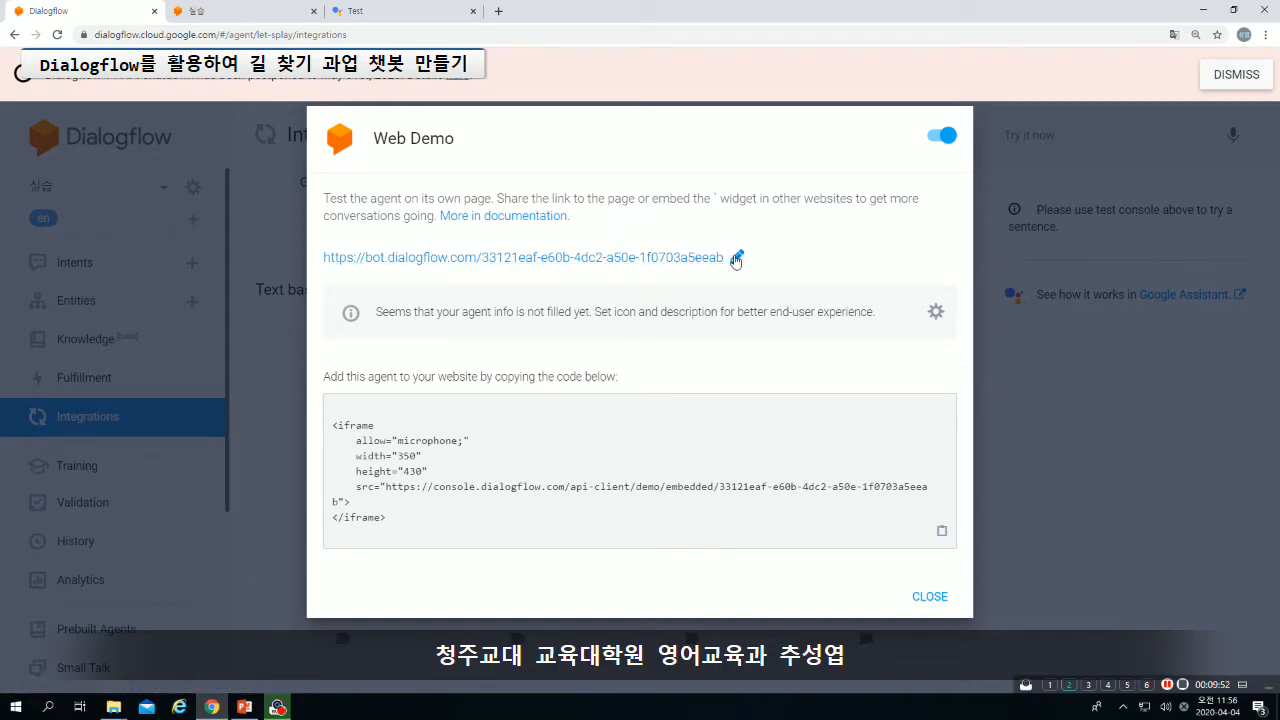
pyautogui.moveTo(735, 257); pyautogui.dragTo(481, 257)
pyautogui.write('class')
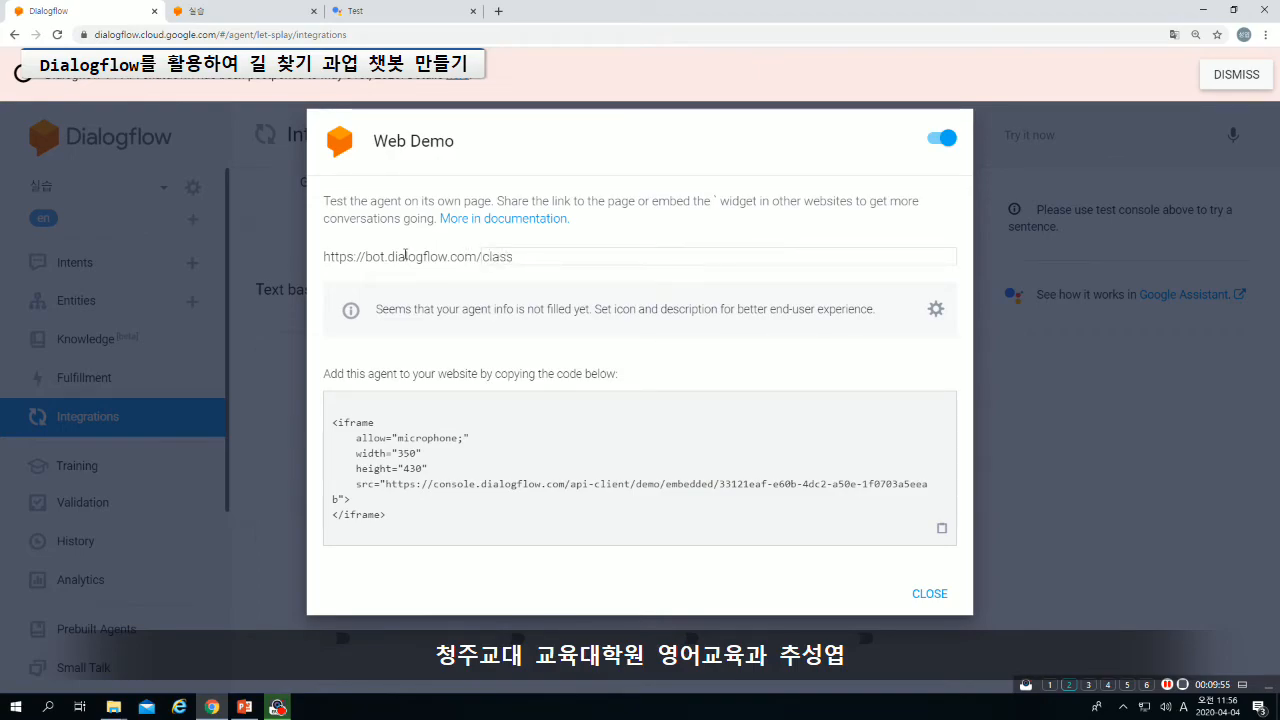
pyautogui.write('3')
pyautogui.press('BackSpace')
pyautogui.press('BackSpace')
pyautogui.press('BackSpace')
pyautogui.press('BackSpace')
pyautogui.press('BackSpace')
pyautogui.press('BackSpace')
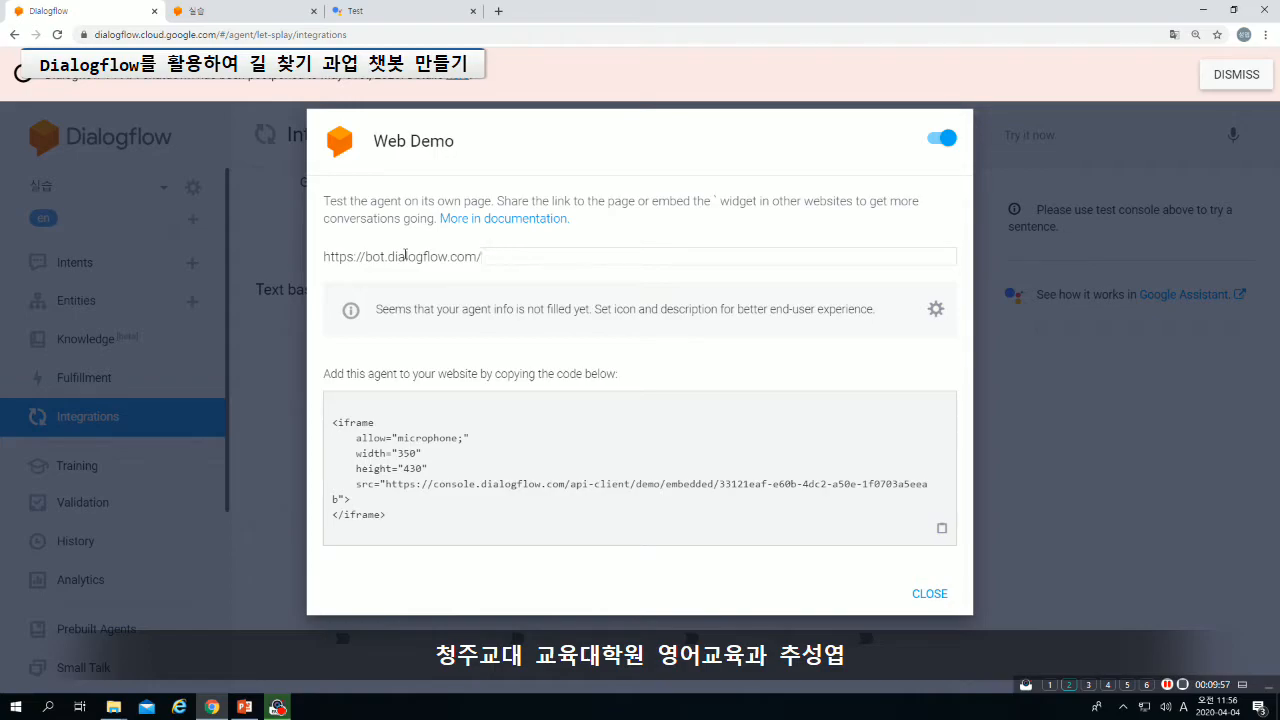
# Try "blooming" as the Web Demo link's ending, undo the link edits, and close the Web Demo settings.
pyautogui.write('blooming')
pyautogui.hotkey('ctrl', 'z')
pyautogui.hotkey('ctrl', 'z')
pyautogui.hotkey('ctrl', 'z')
pyautogui.hotkey('ctrl', 'z')
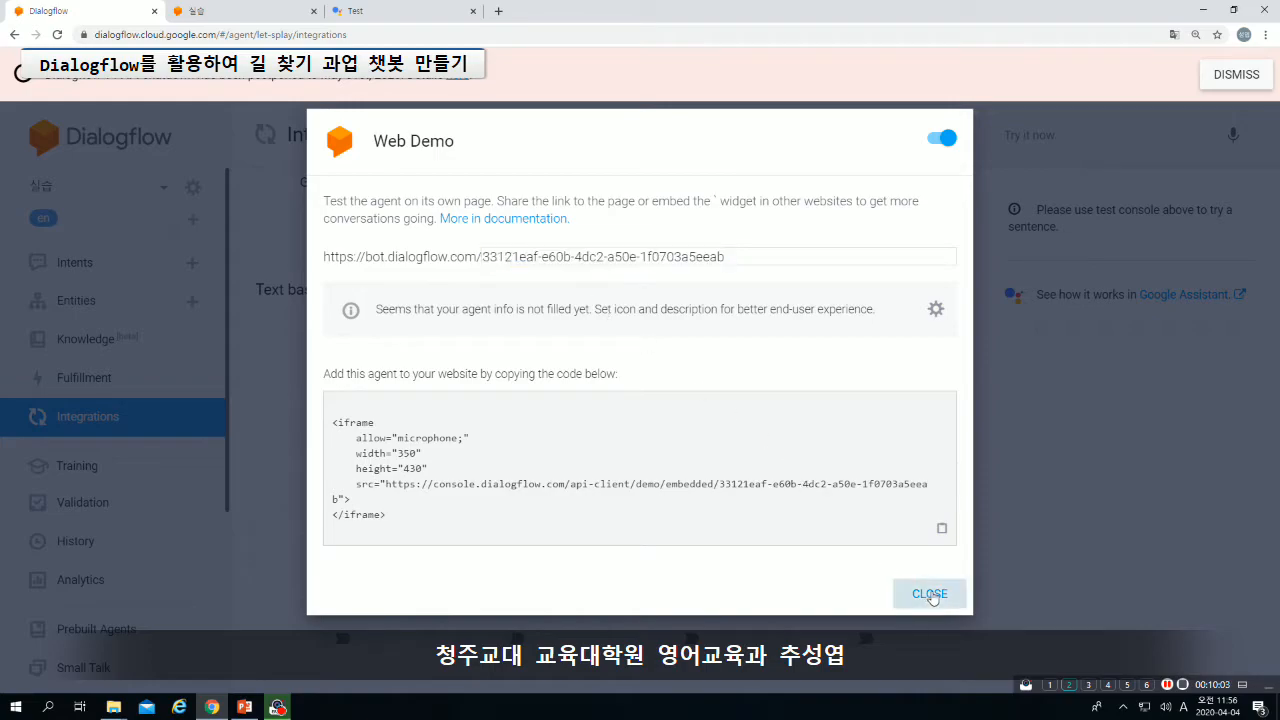
pyautogui.click(929, 593)
# Look through the available integrations, then review the agent's conversation history.
pyautogui.scroll(2, 374, 368)
pyautogui.scroll(1, 386, 349)
pyautogui.scroll(-3, 394, 343)
pyautogui.scroll(-1, 390, 349)
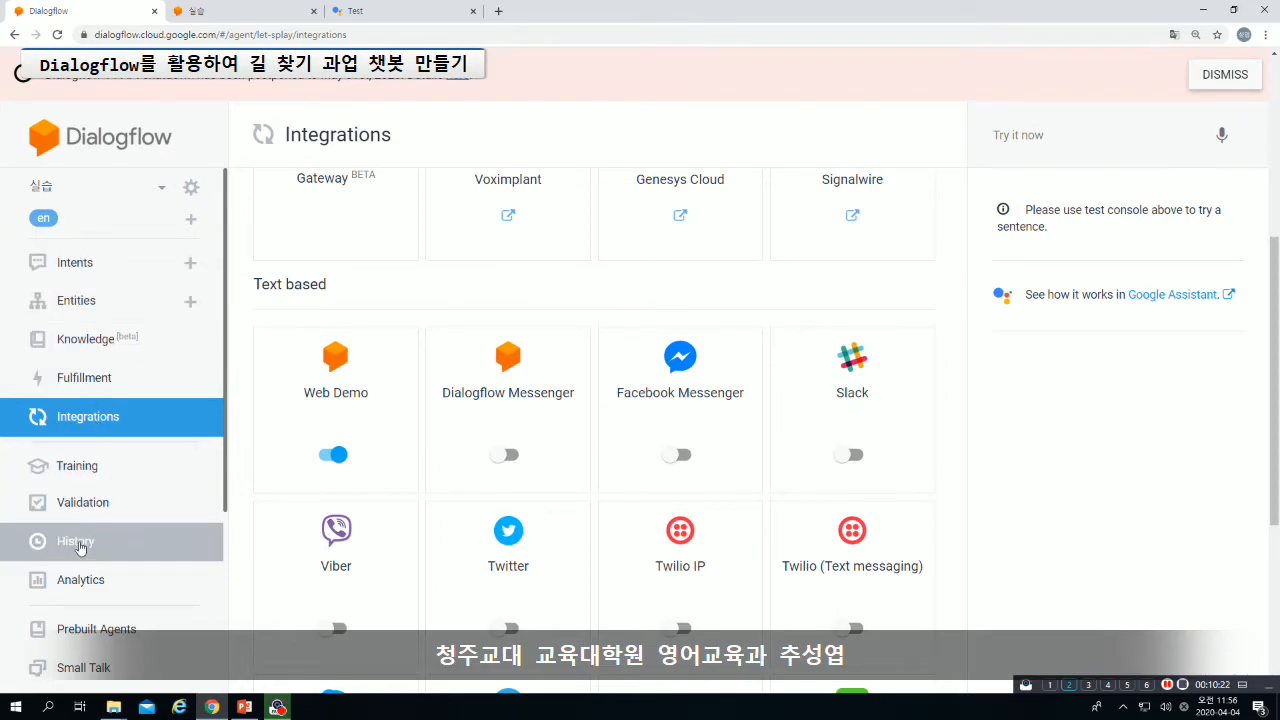
pyautogui.click(88, 546)
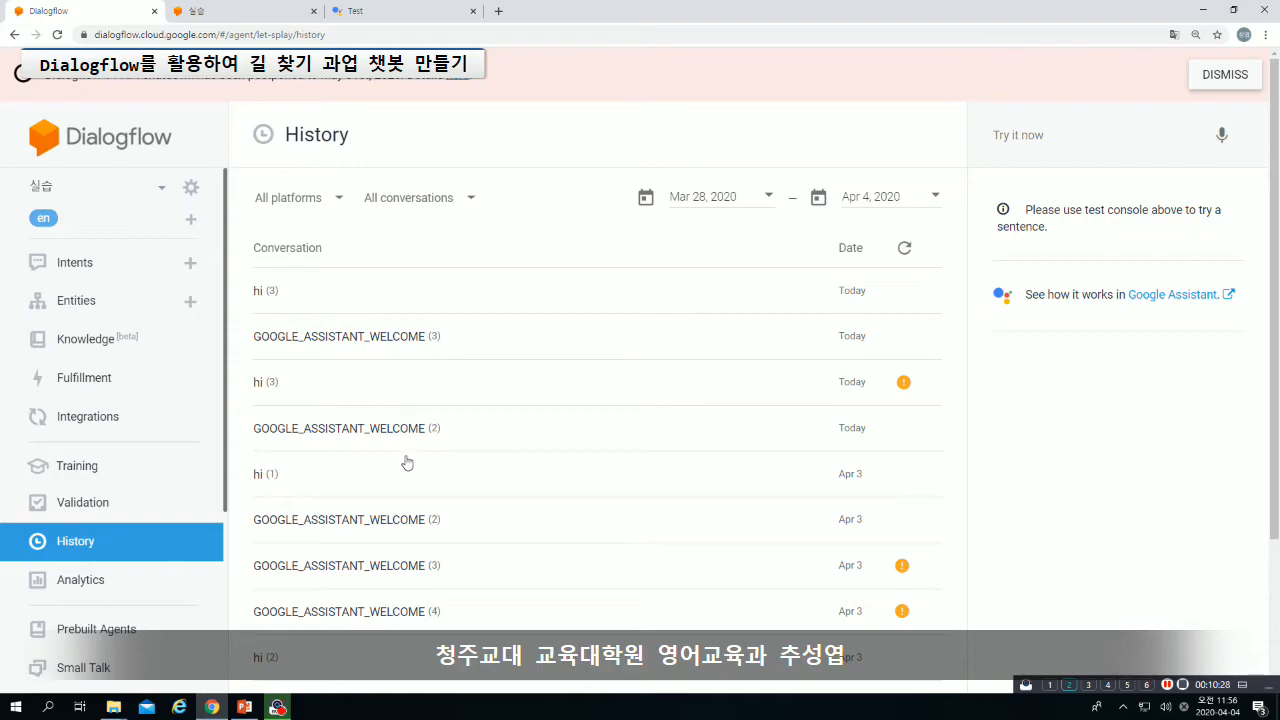
pyautogui.scroll(-2, 390, 464)
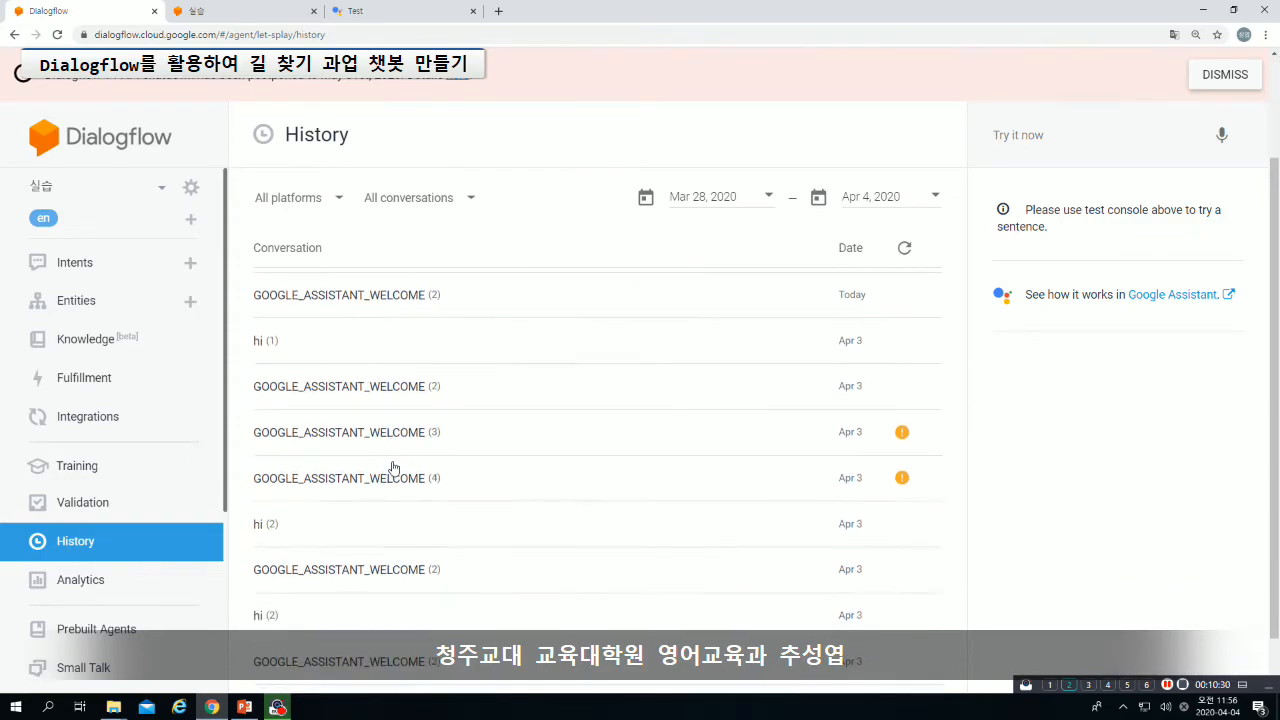
pyautogui.scroll(-1, 405, 444)
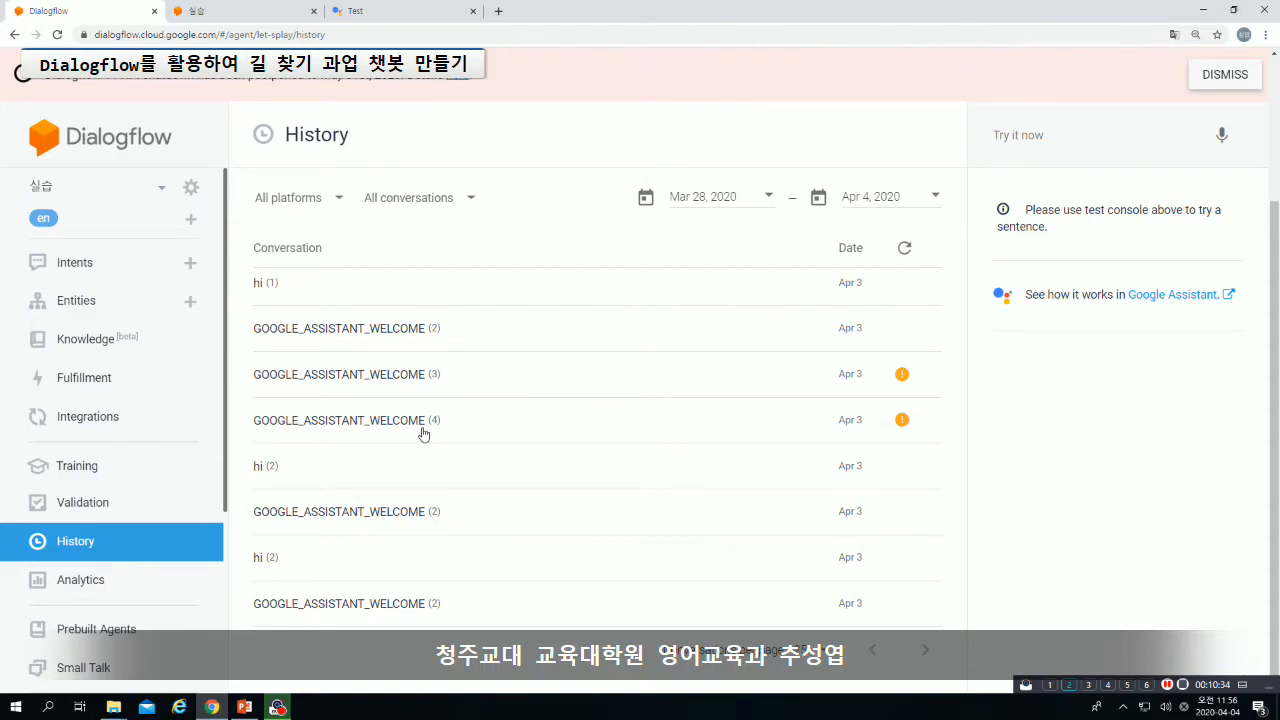
pyautogui.scroll(3, 428, 425)
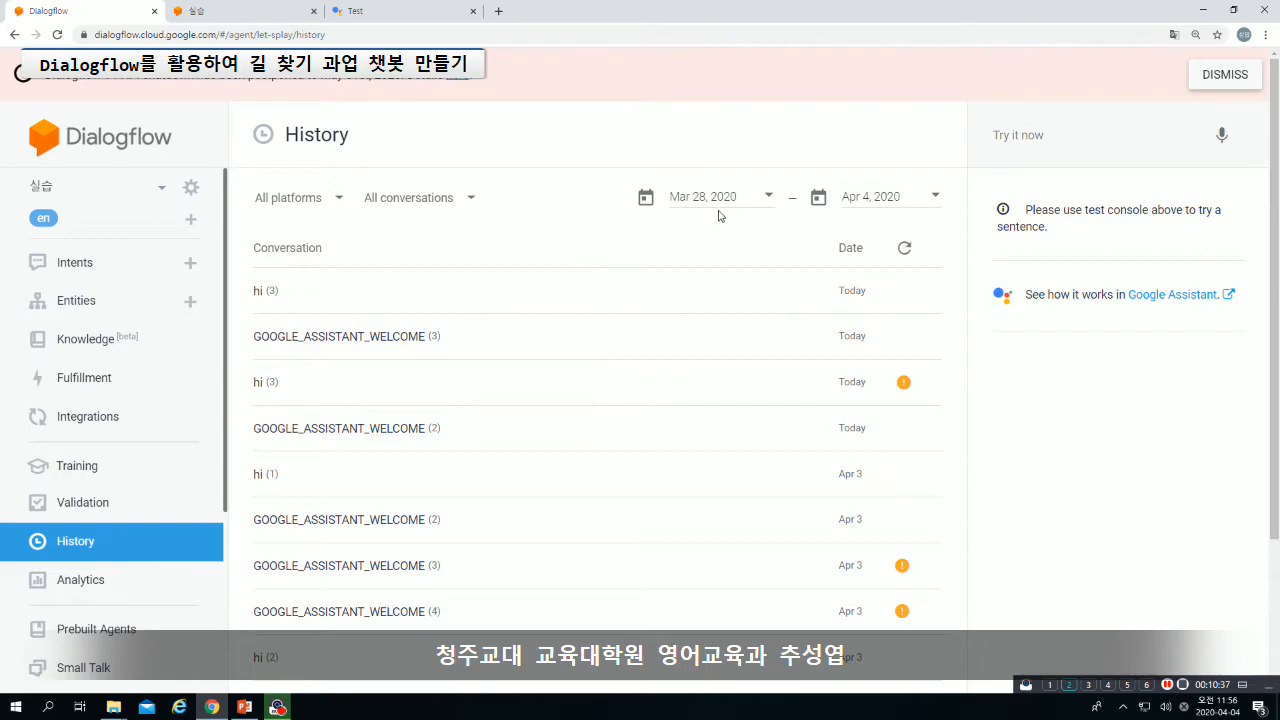
# Set the history's start date to Mar 12, 2020, then change it to Apr 4, 2020.
pyautogui.click(766, 198)
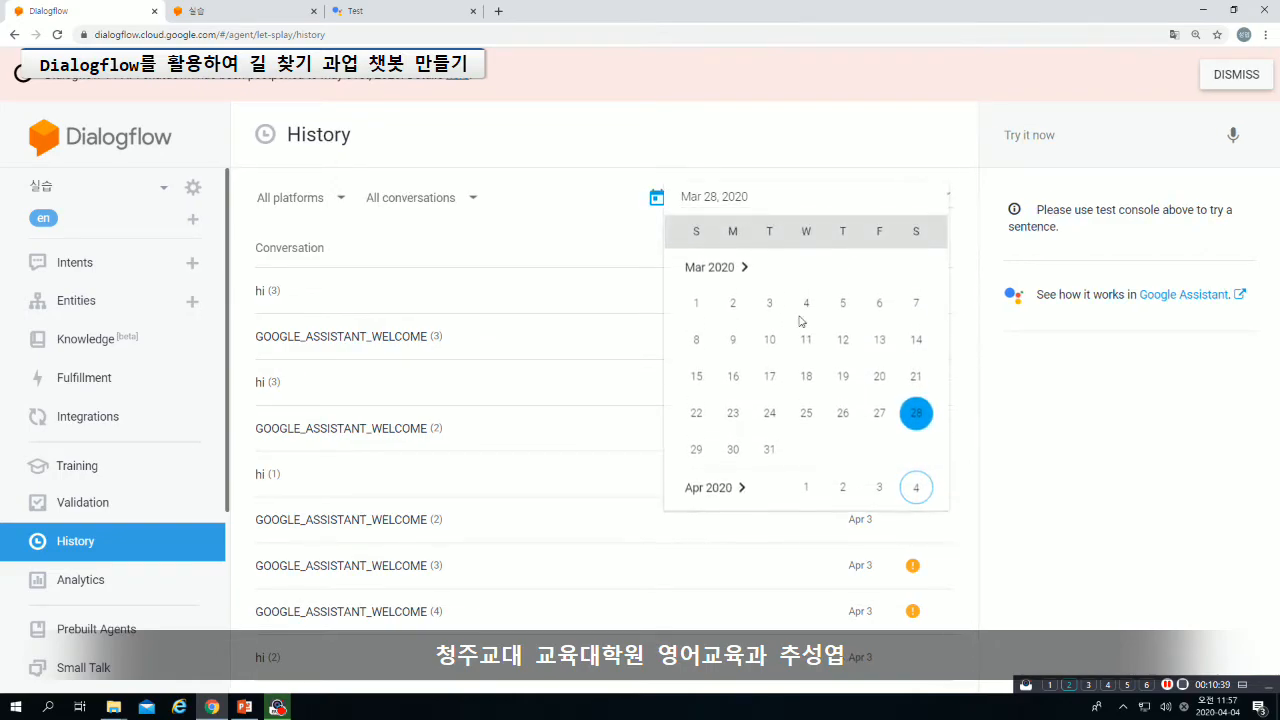
pyautogui.click(843, 342)
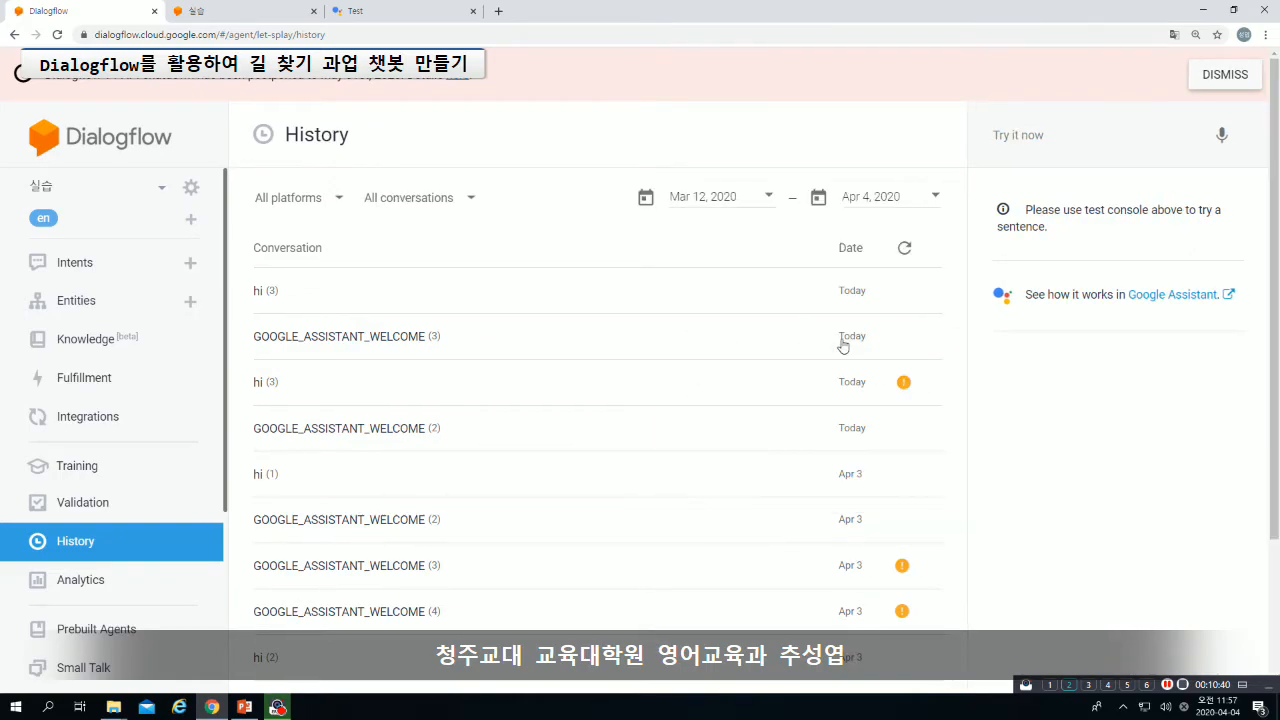
pyautogui.click(769, 197)
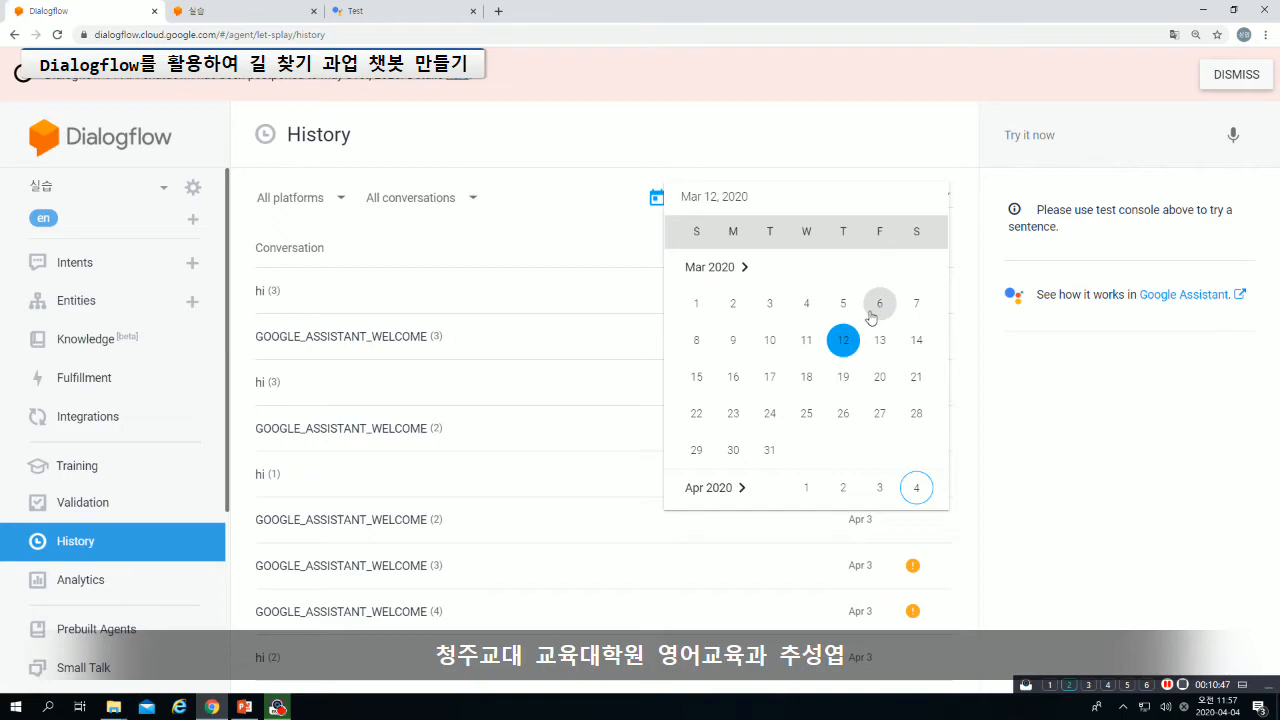
pyautogui.scroll(-1, 912, 449)
pyautogui.click(912, 421)
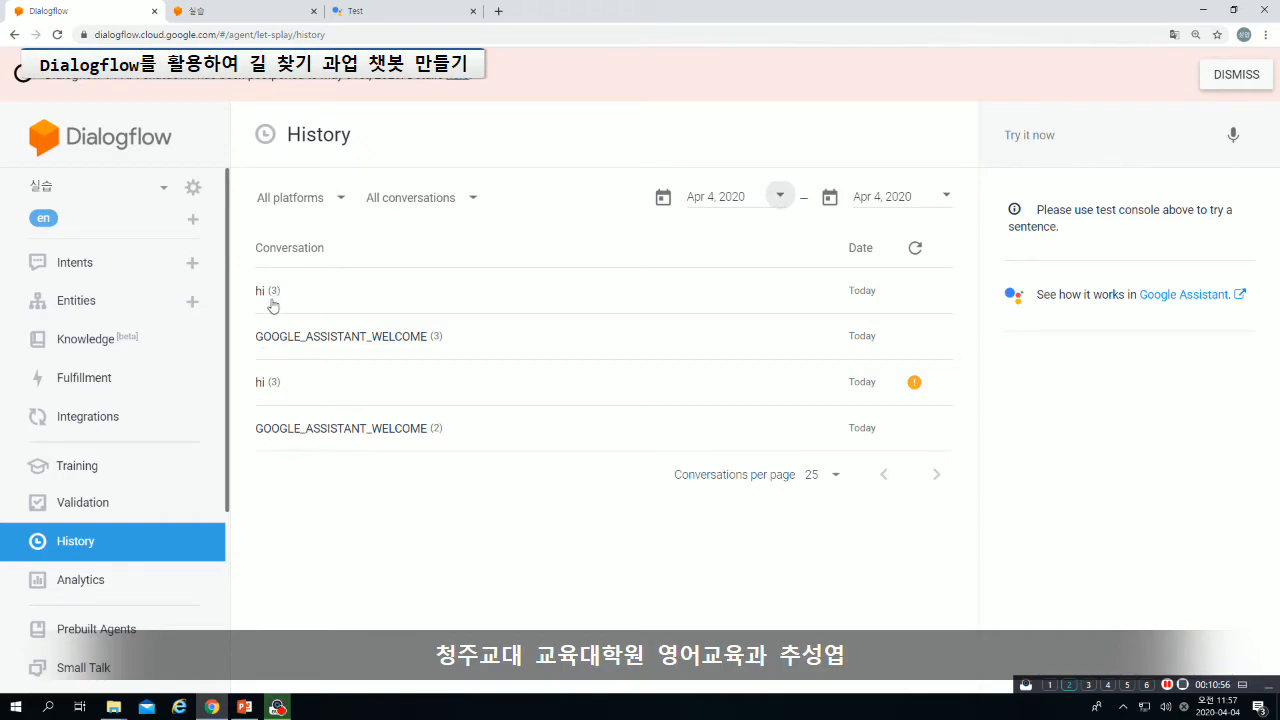
# Check the web demo chat, then expand the three-interaction GOOGLE_ASSISTANT_WELCOME conversation in the history and read its exchange.
pyautogui.click(247, 18)
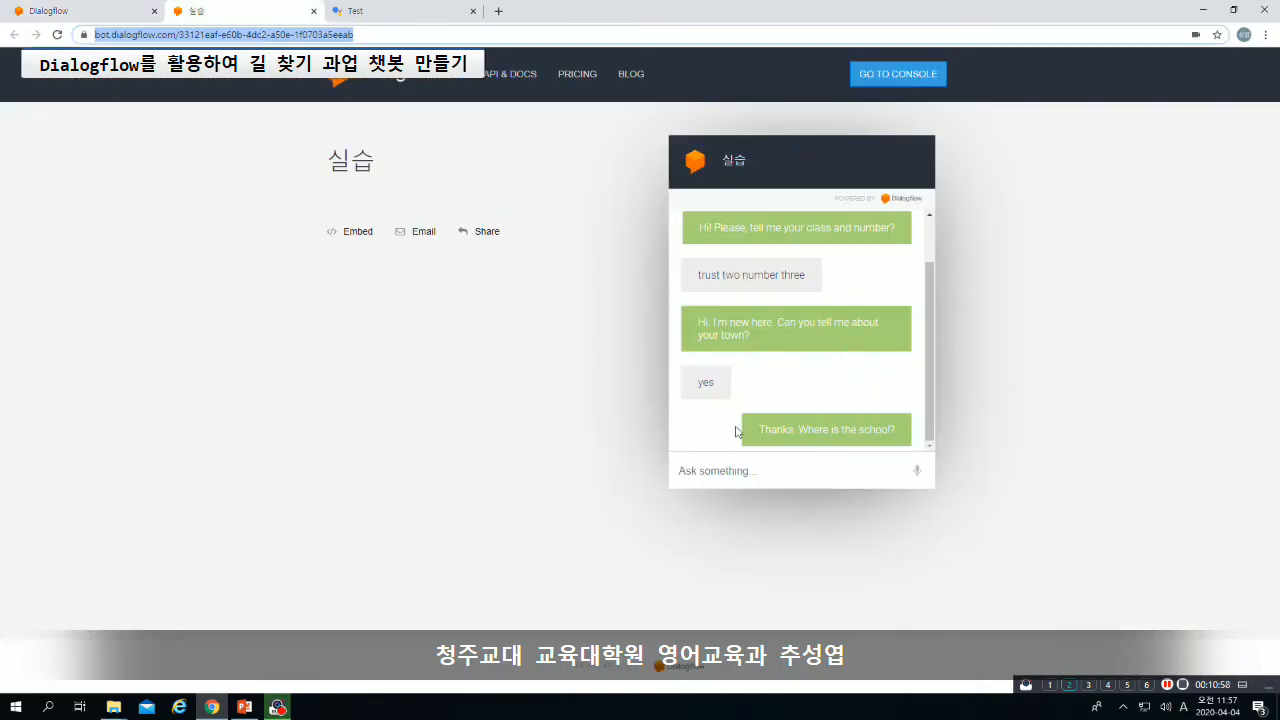
pyautogui.click(80, 12)
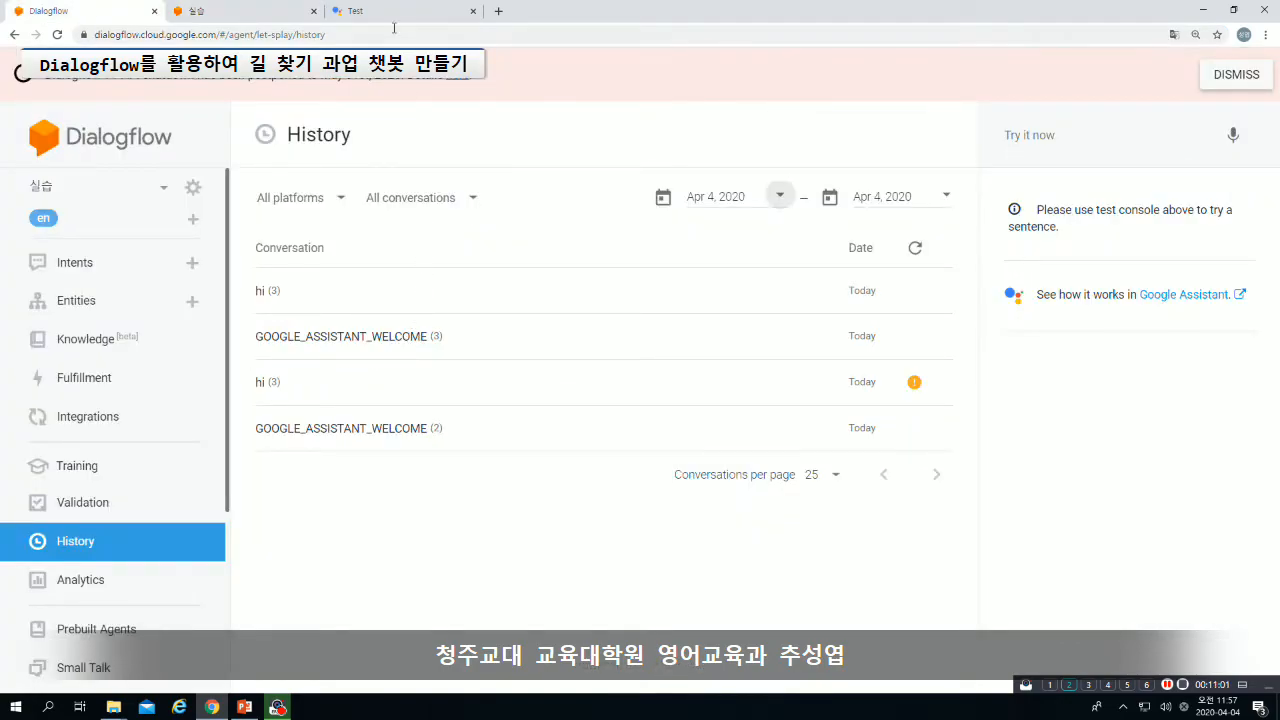
pyautogui.click(380, 344)
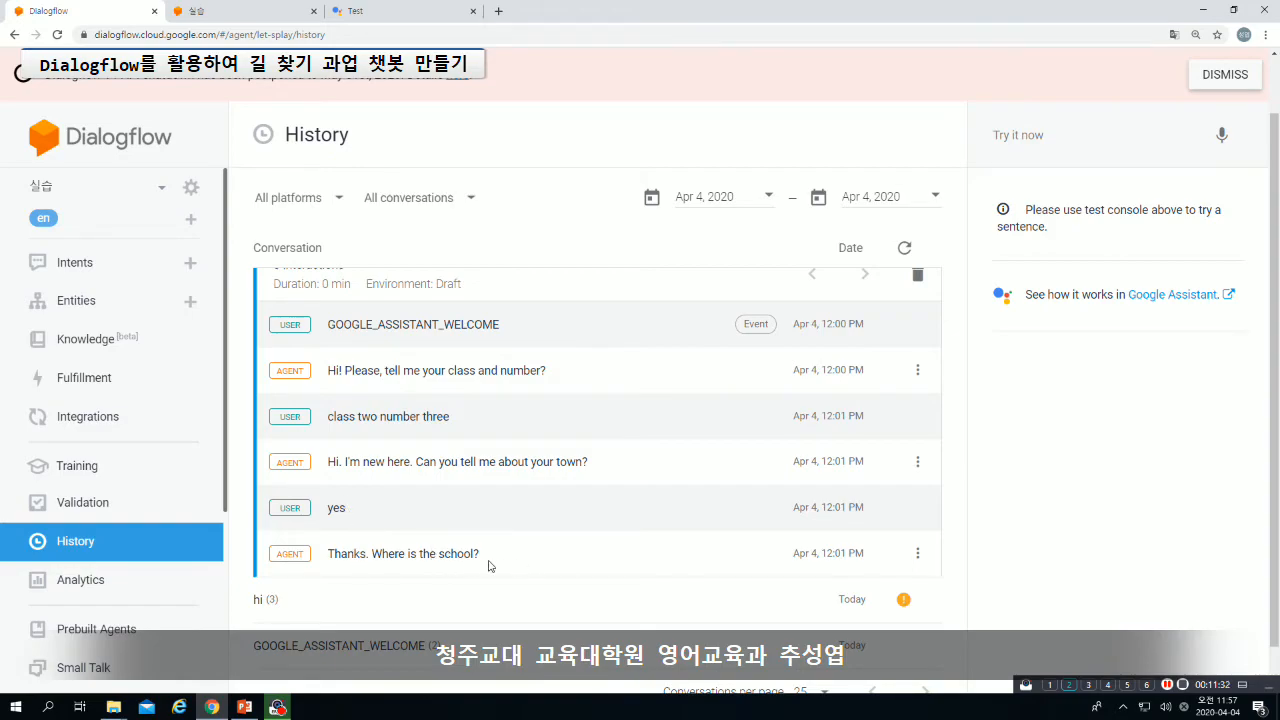
pyautogui.scroll(-1, 461, 390)
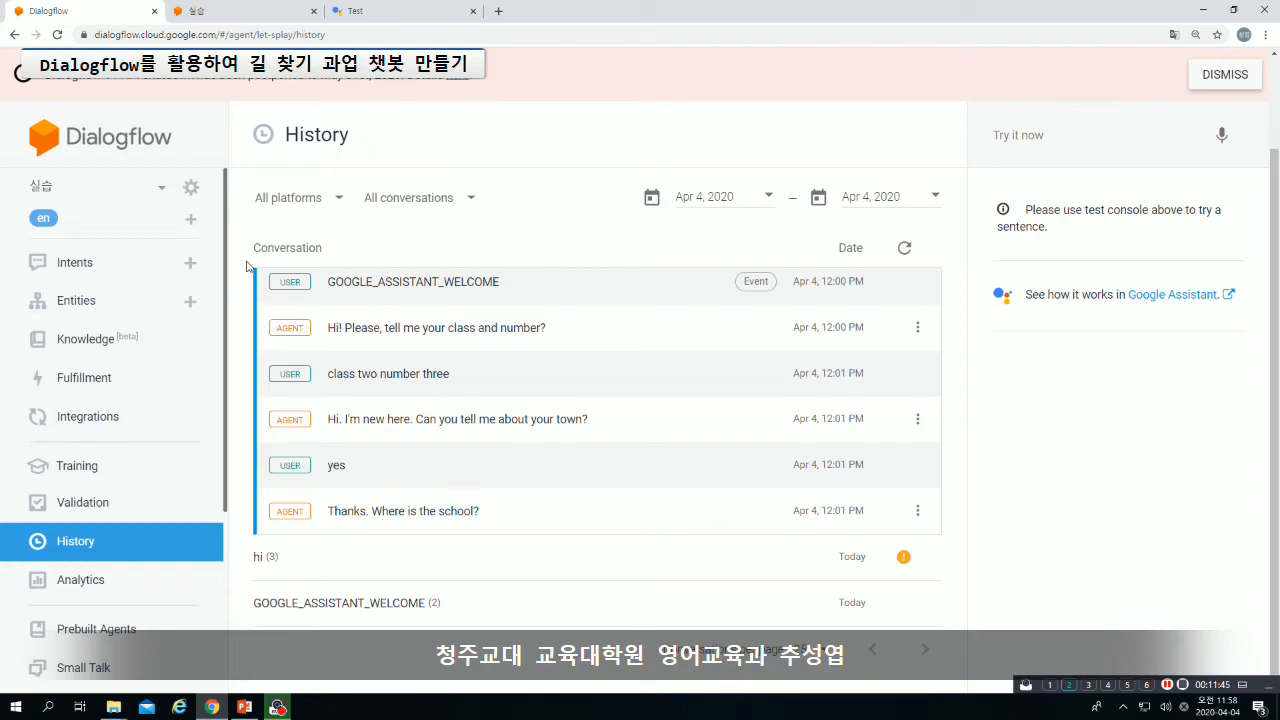
# Look at the intents and the agent list, then export the agent as a ZIP backup from its settings.
pyautogui.click(125, 258)
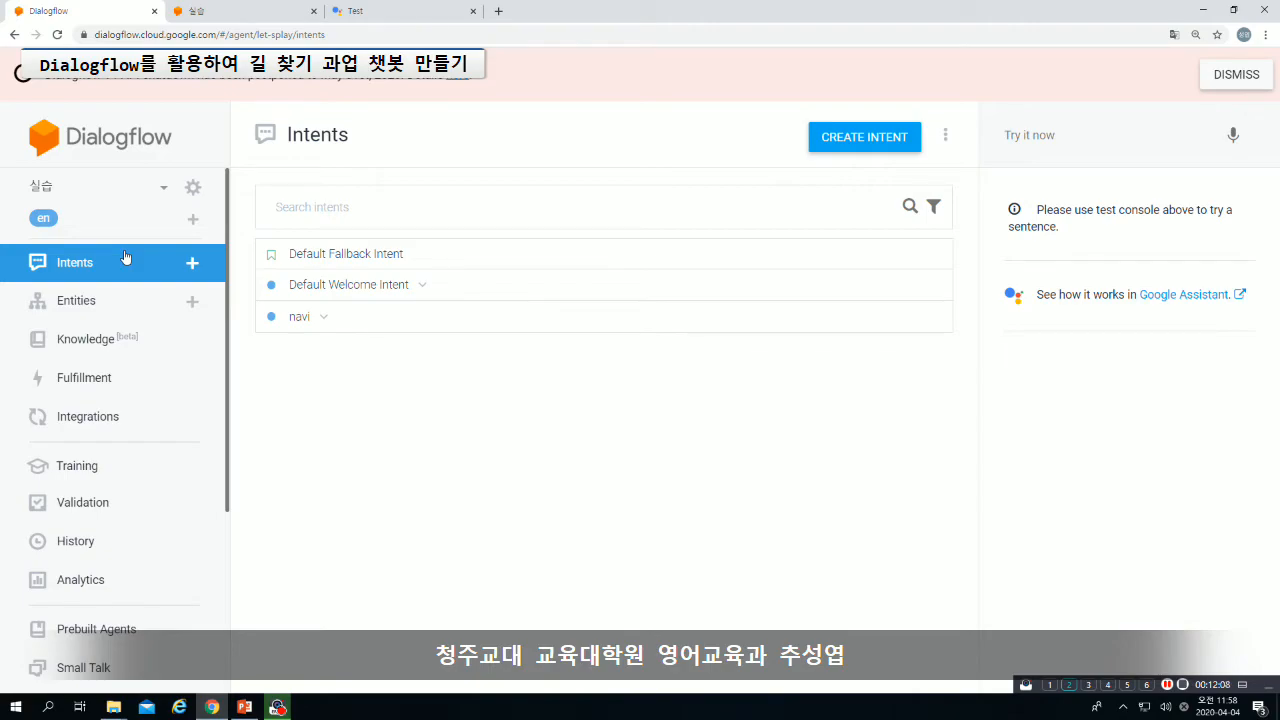
pyautogui.click(153, 192)
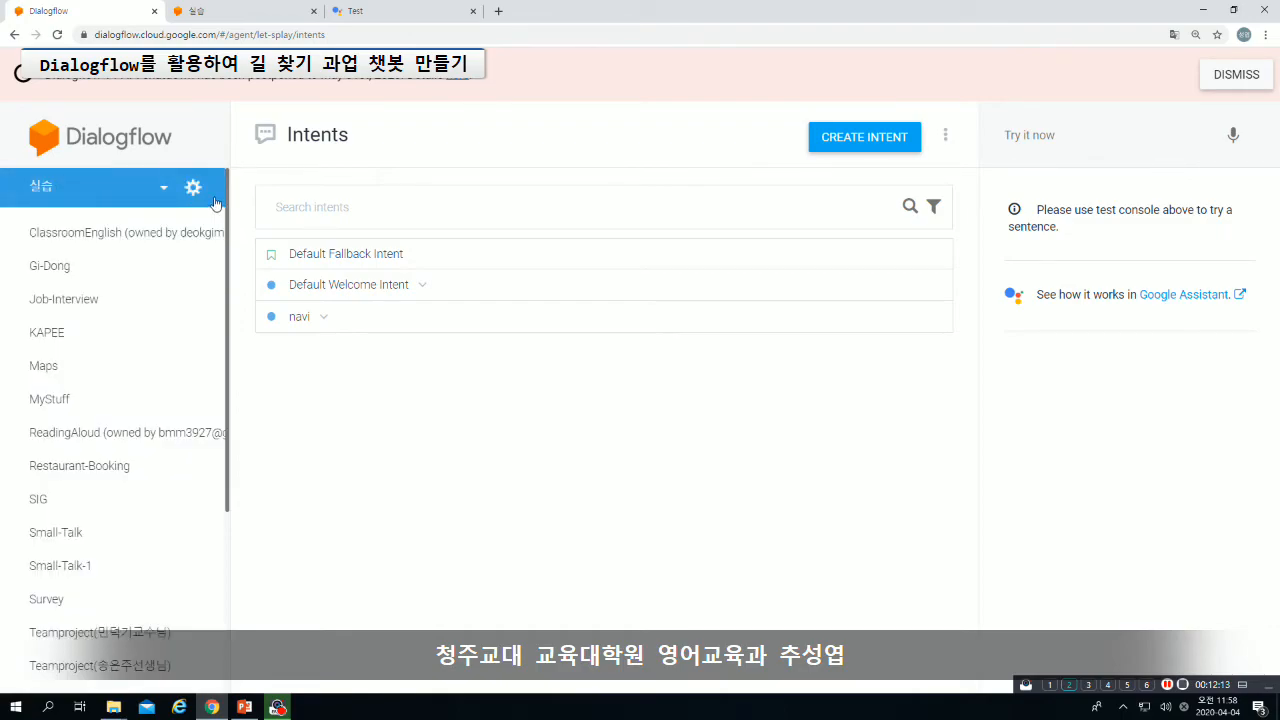
pyautogui.click(153, 192)
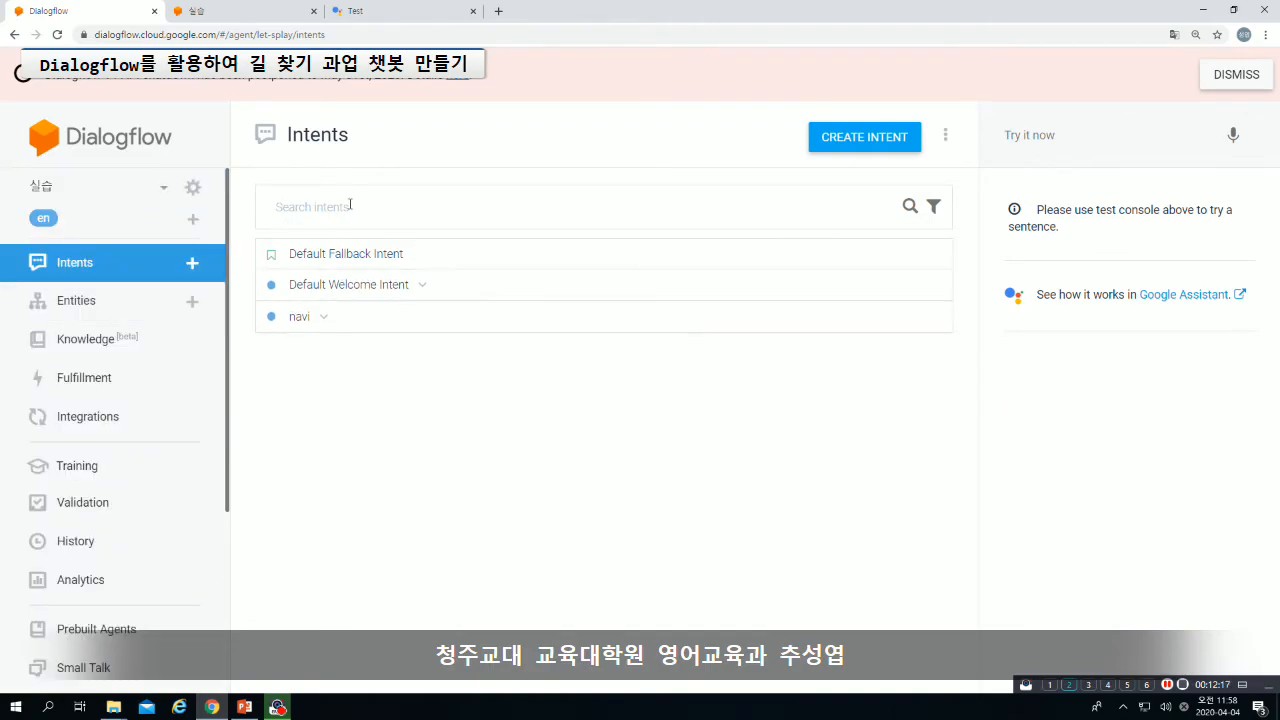
pyautogui.click(193, 187)
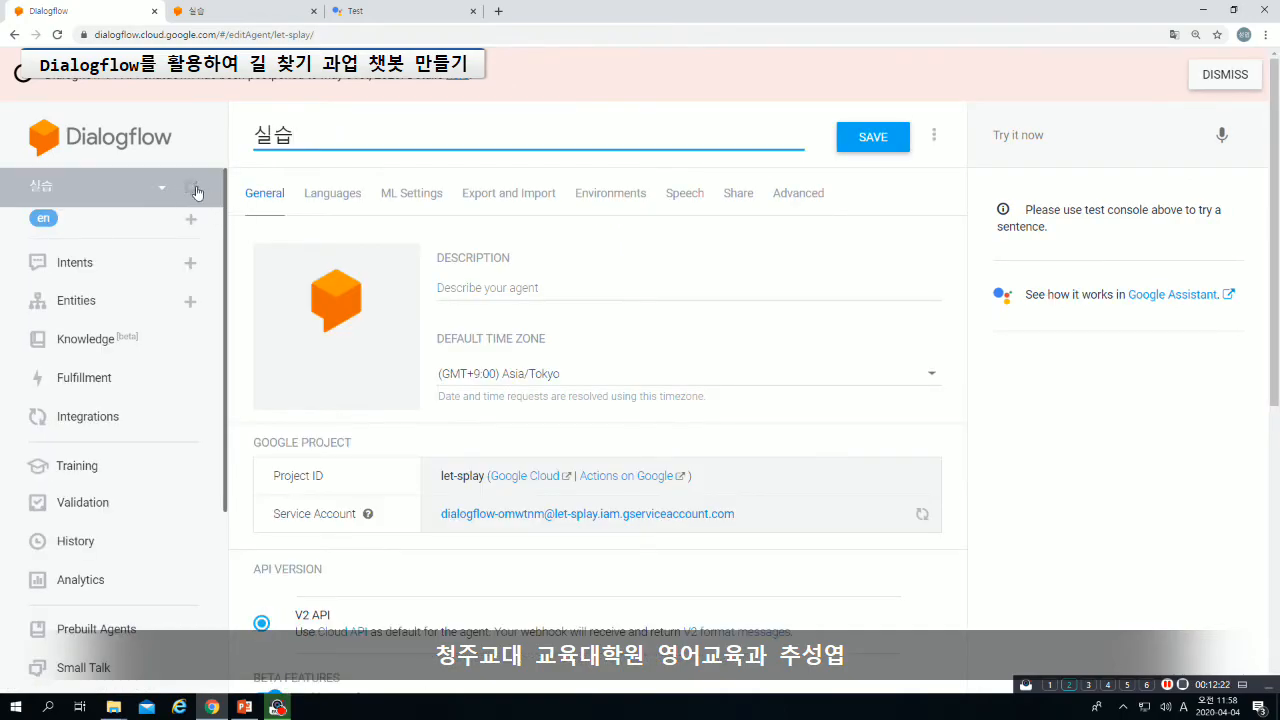
pyautogui.click(489, 201)
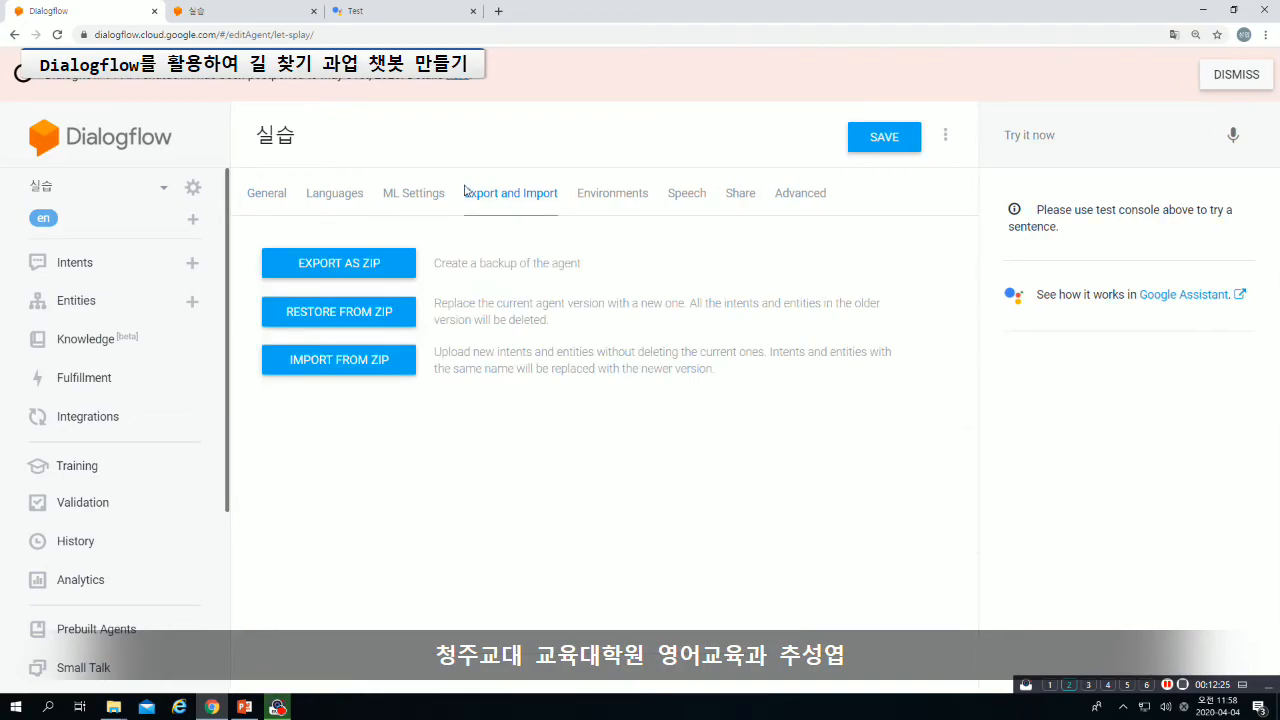
pyautogui.click(353, 266)
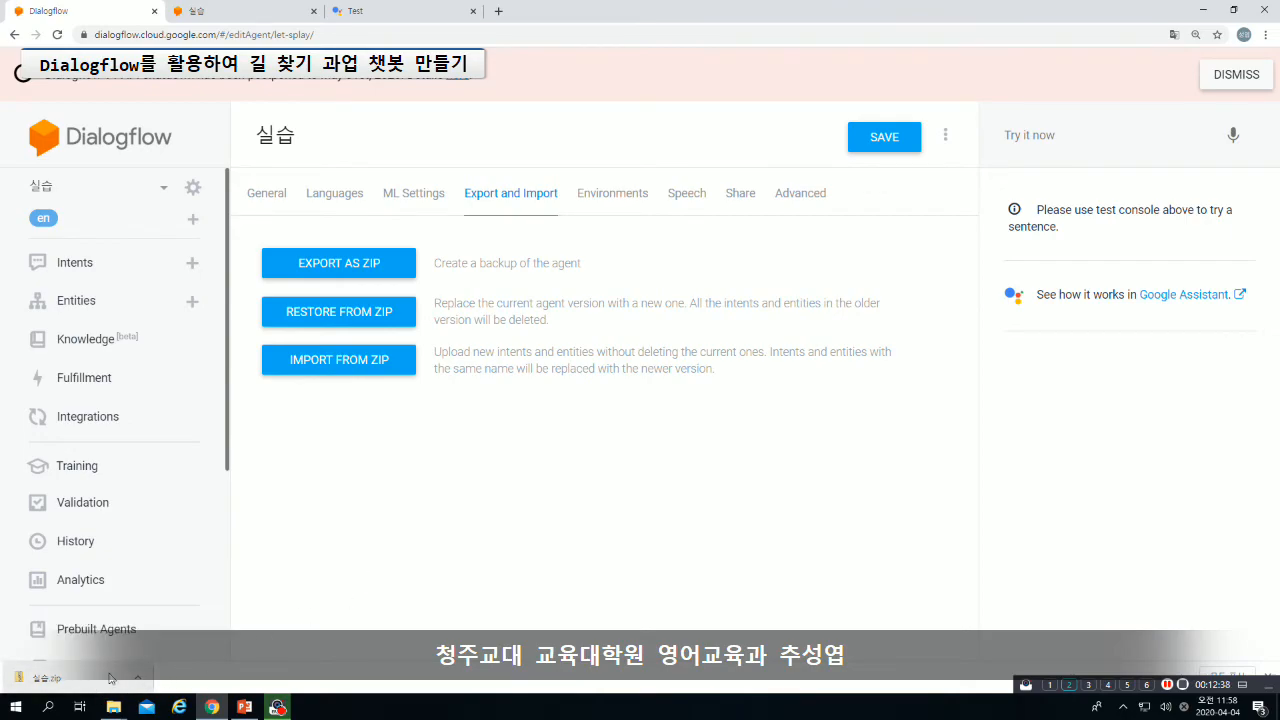
# Delete the "navi" intent from the intents list and confirm the deletion.
pyautogui.click(75, 262)
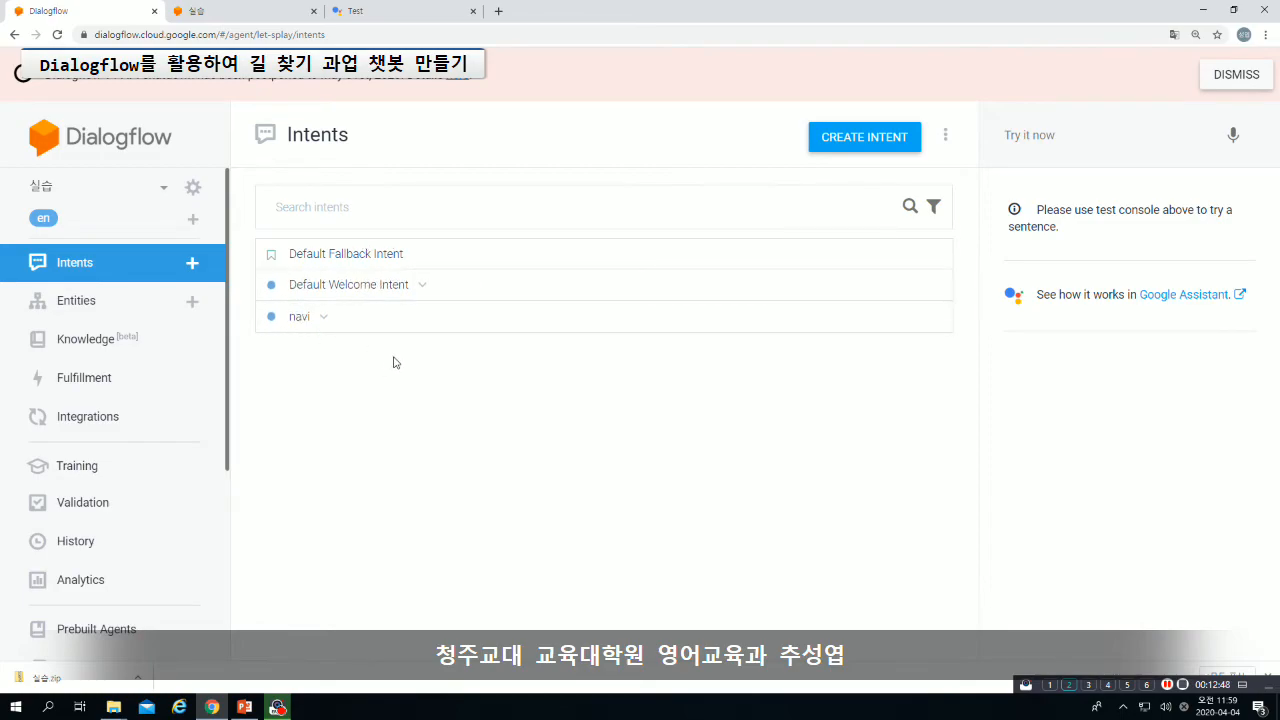
pyautogui.click(925, 318)
pyautogui.click(832, 412)
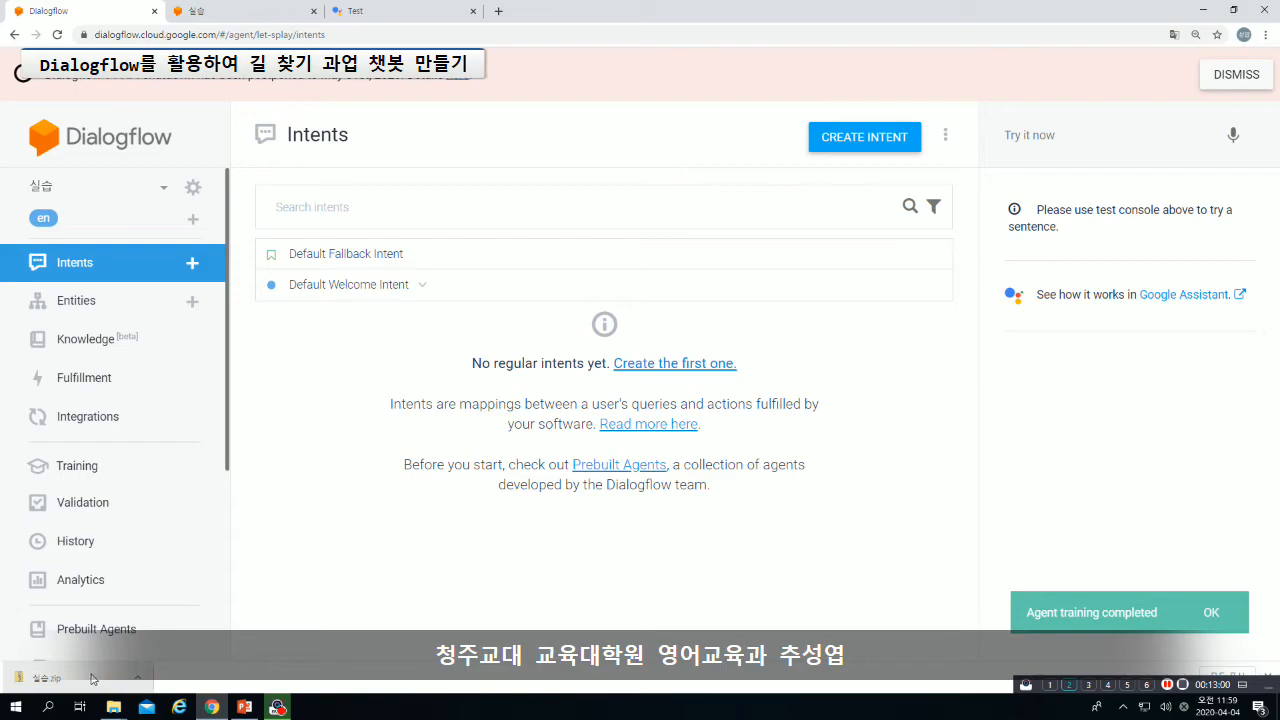
# Open the agent's export and import settings to view the ZIP import option.
pyautogui.click(192, 188)
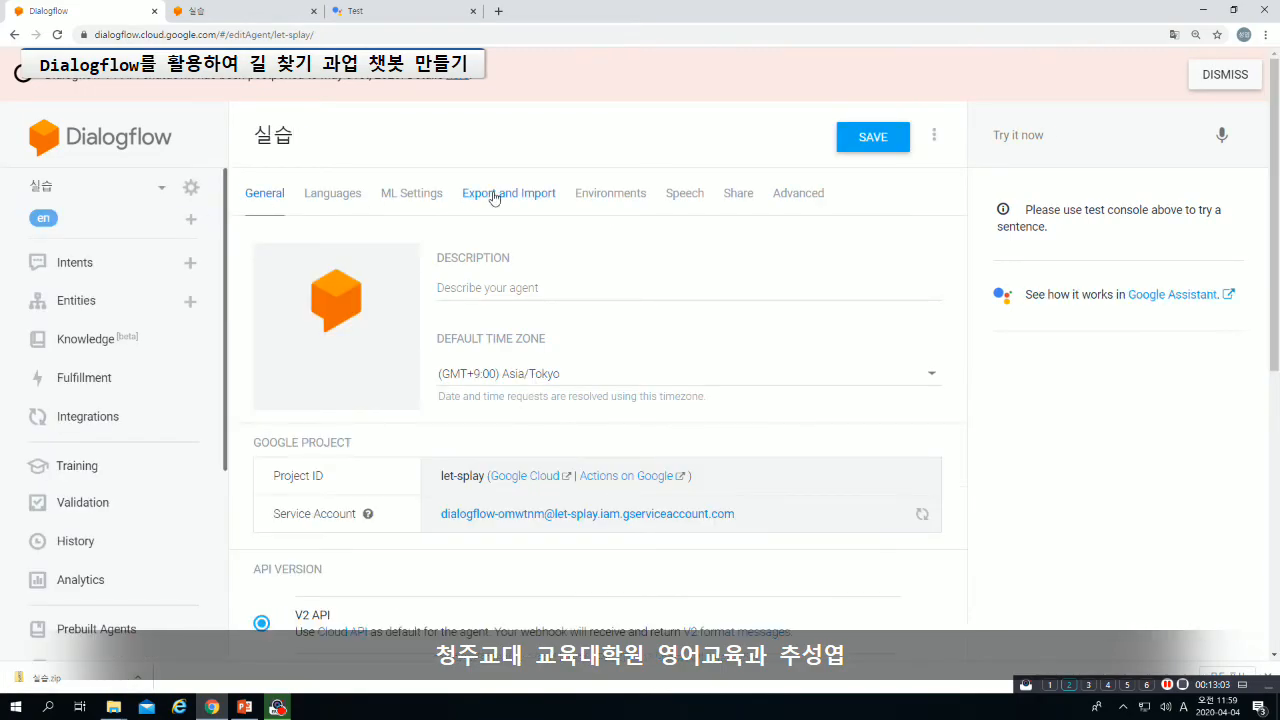
pyautogui.click(490, 195)
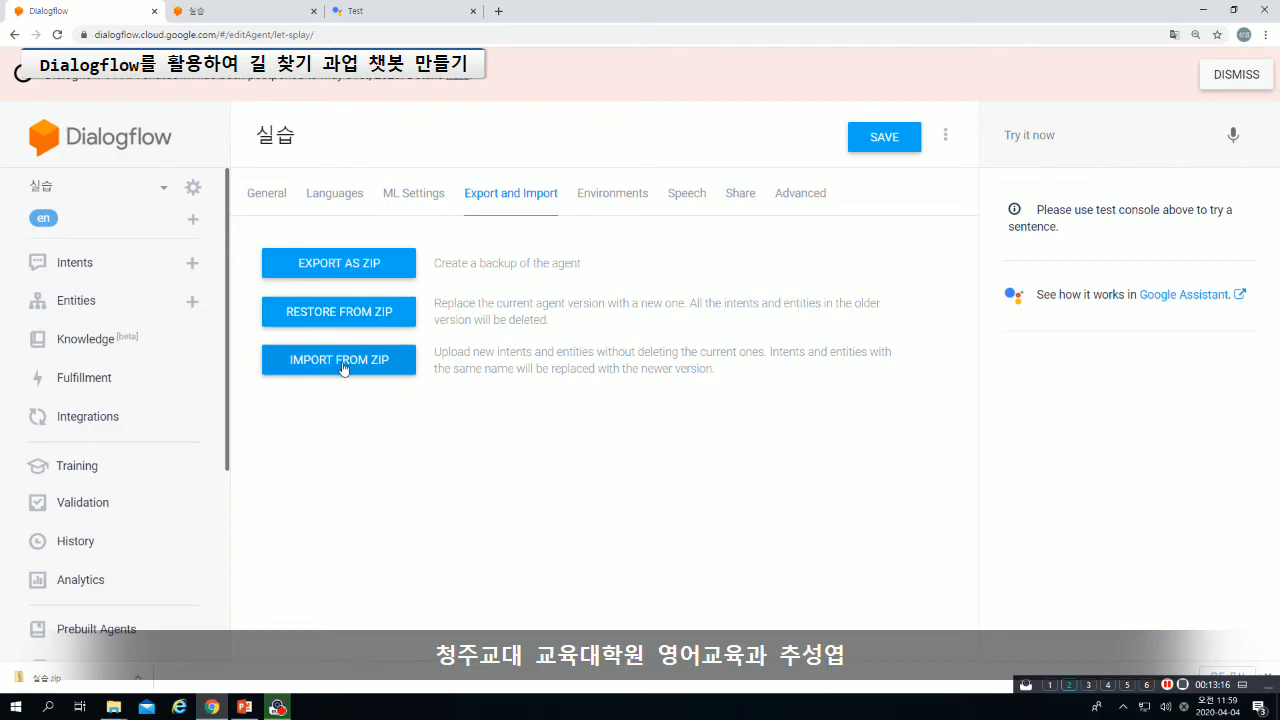
# Examine the intents list, including the Default Welcome Intent's follow-up, and the agent's custom entities.
pyautogui.click(75, 262)
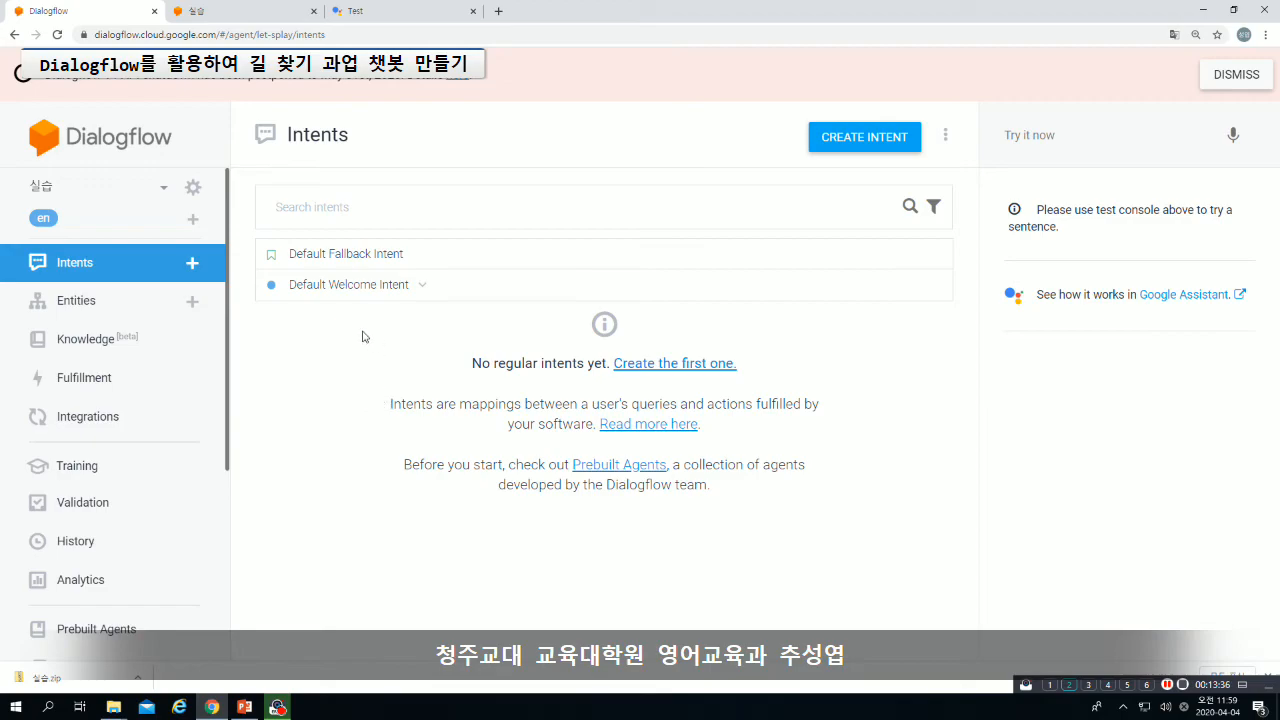
pyautogui.click(421, 285)
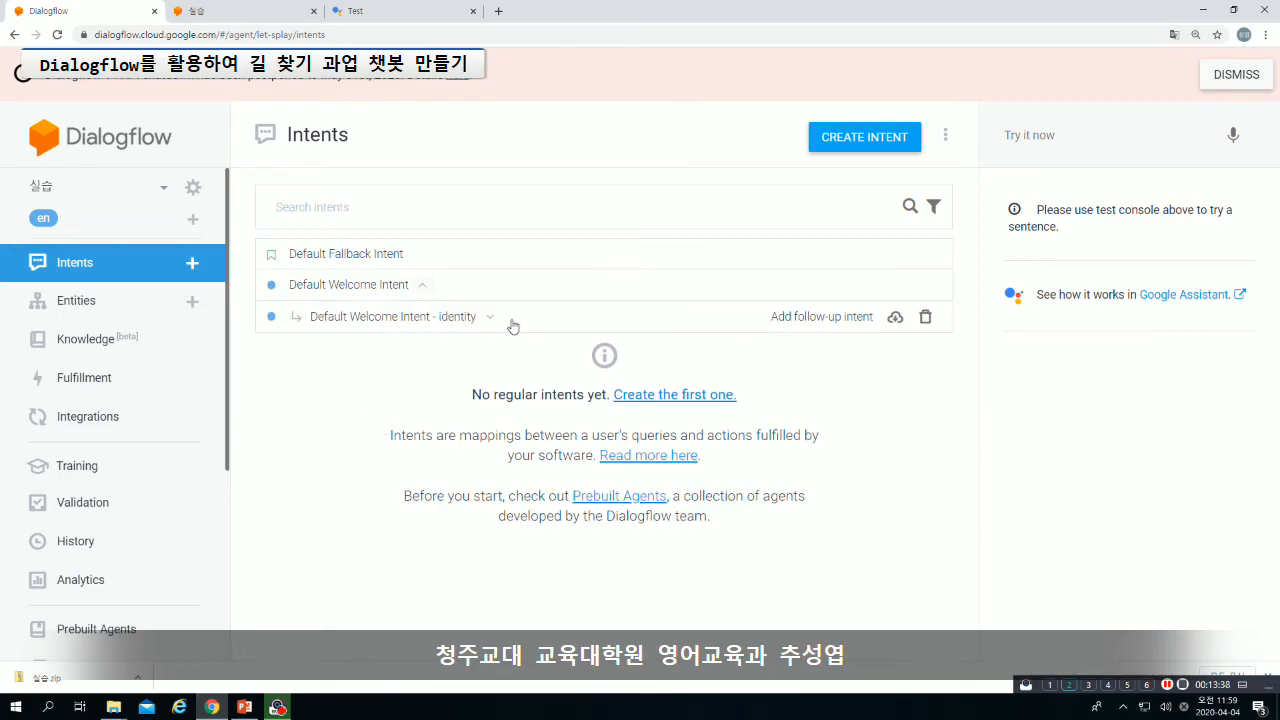
pyautogui.click(123, 322)
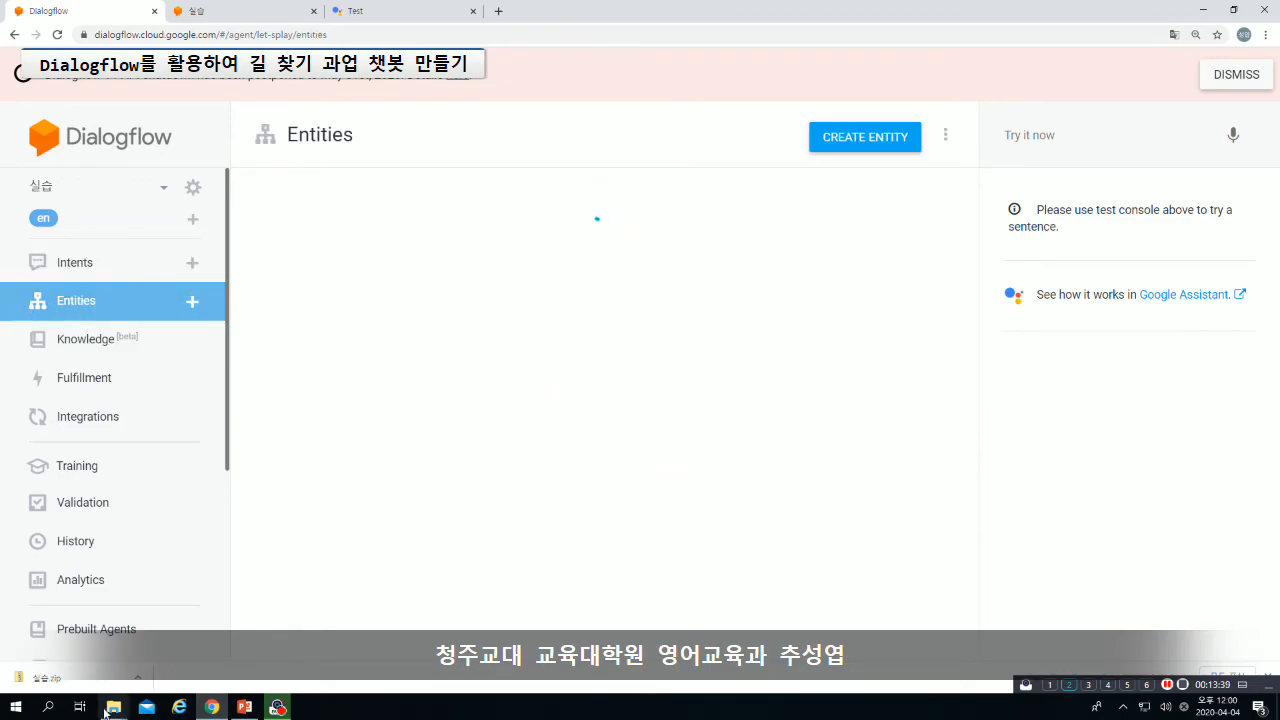
pyautogui.click(137, 272)
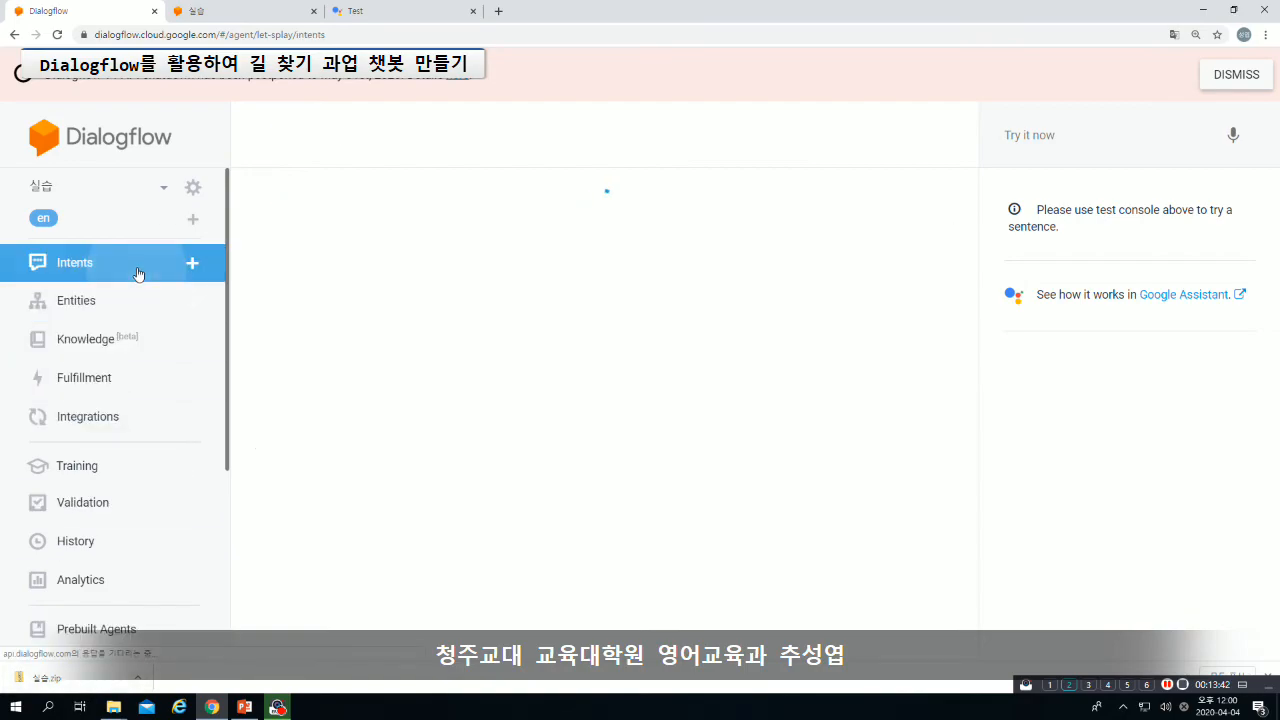
pyautogui.click(177, 308)
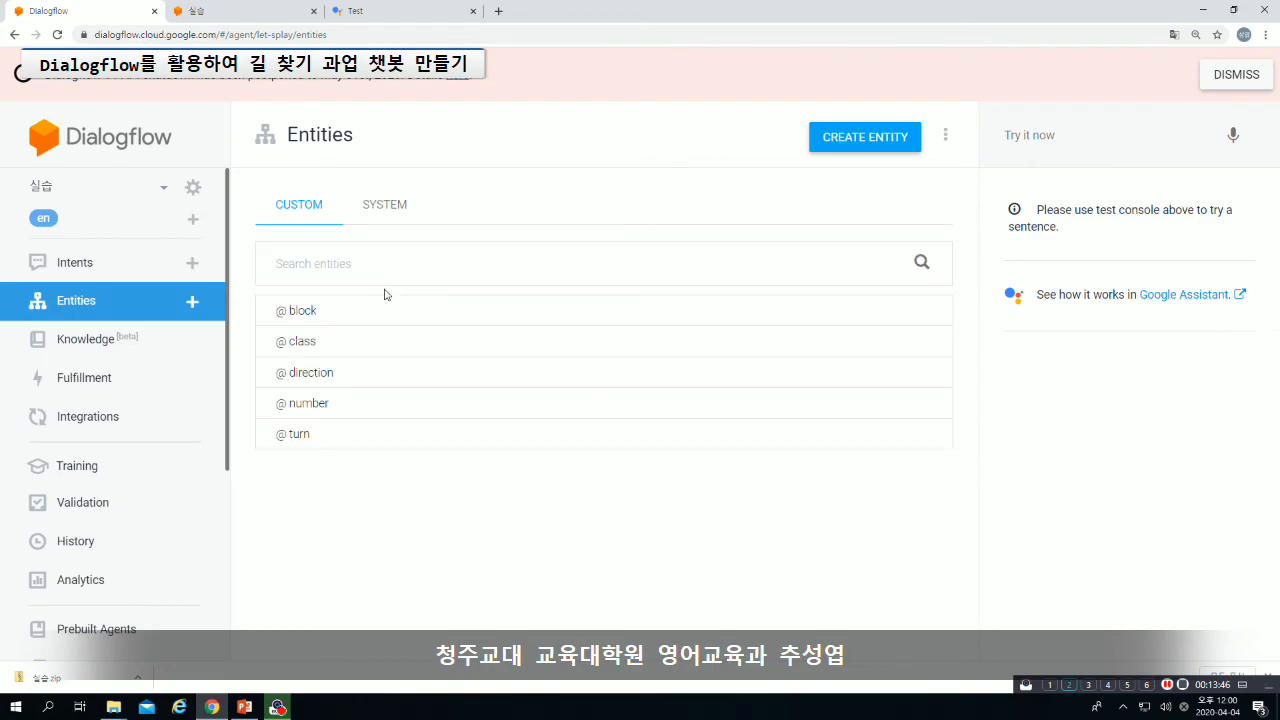
pyautogui.click(152, 272)
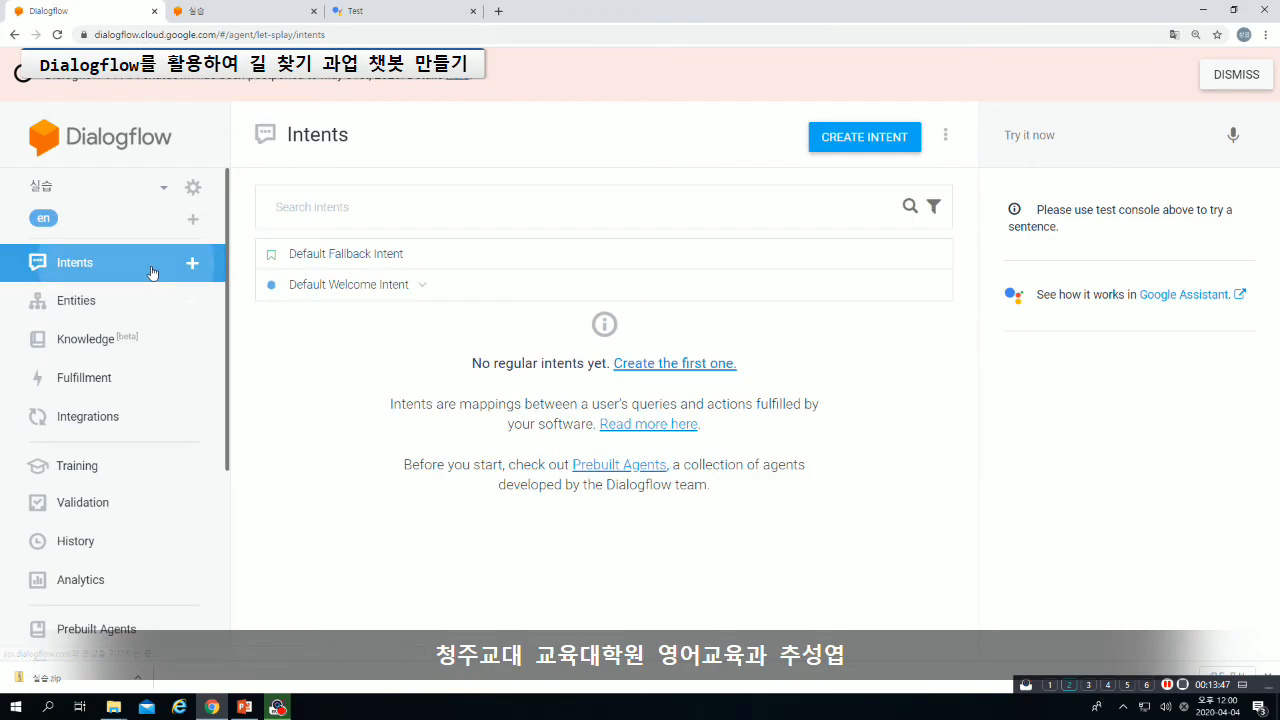
# Start restoring the agent from a ZIP in its export and import settings, choosing 실습.zip from the Downloads folder.
pyautogui.click(193, 187)
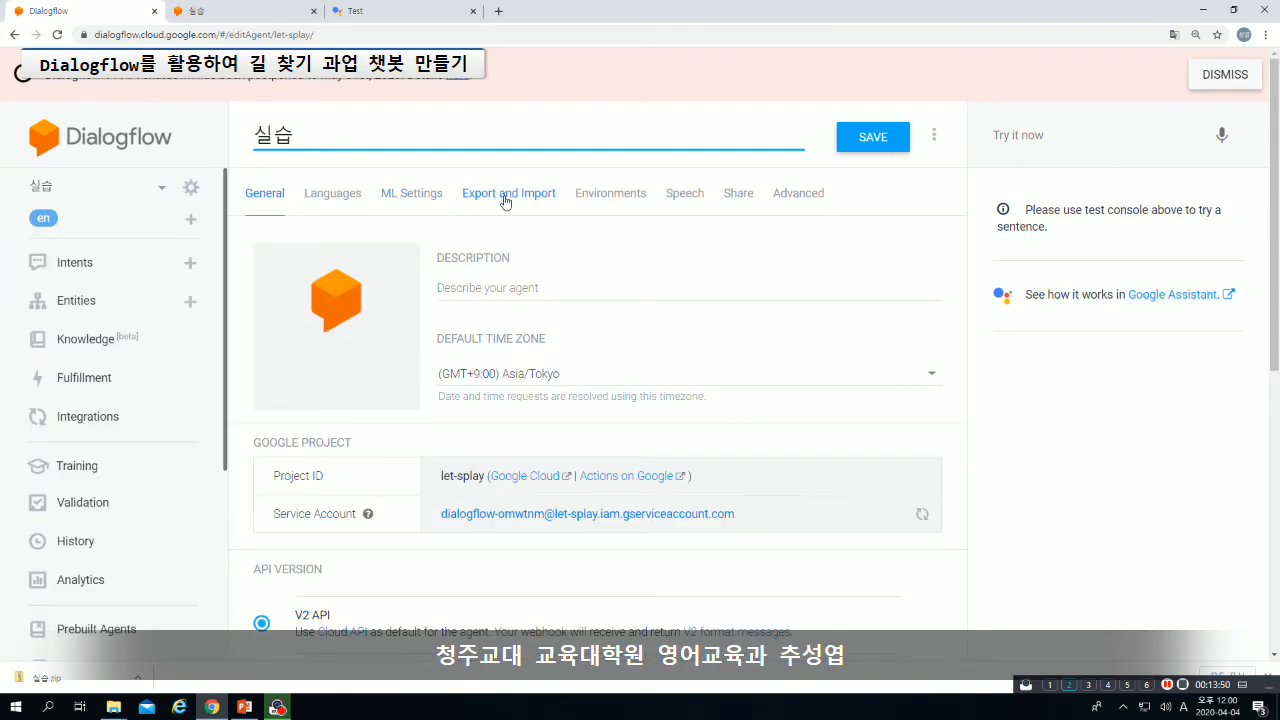
pyautogui.click(506, 199)
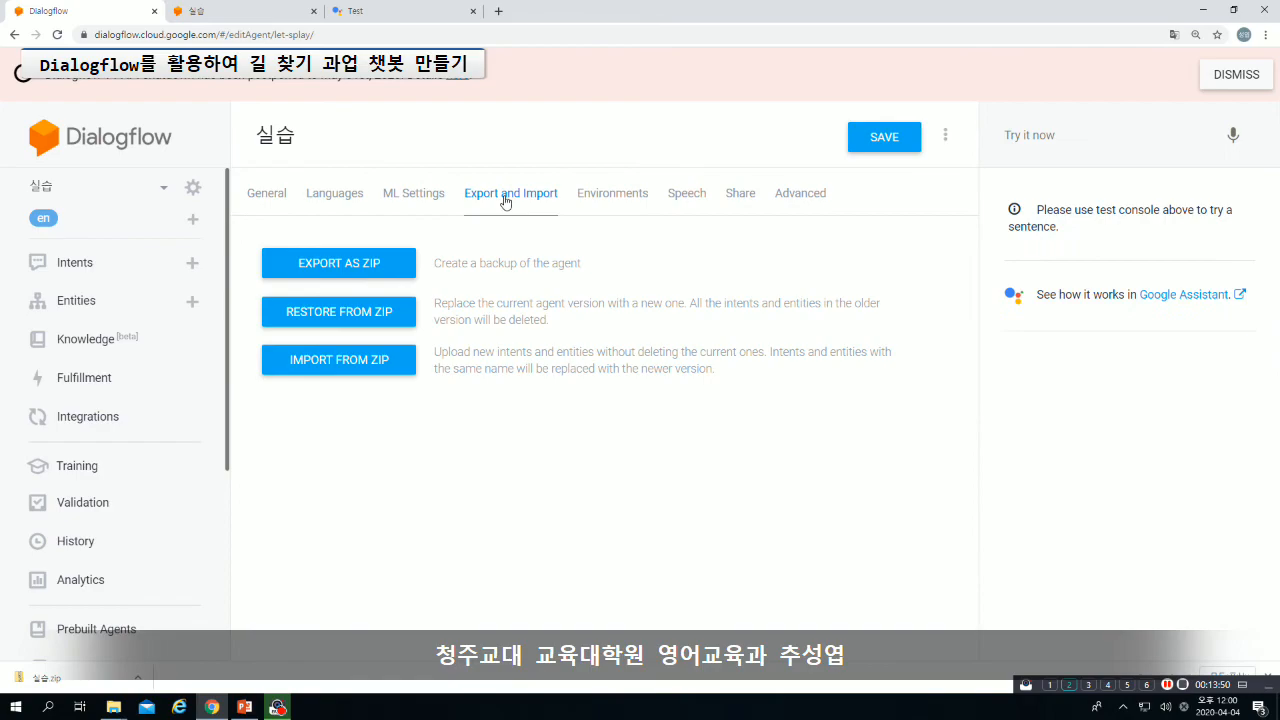
pyautogui.click(357, 313)
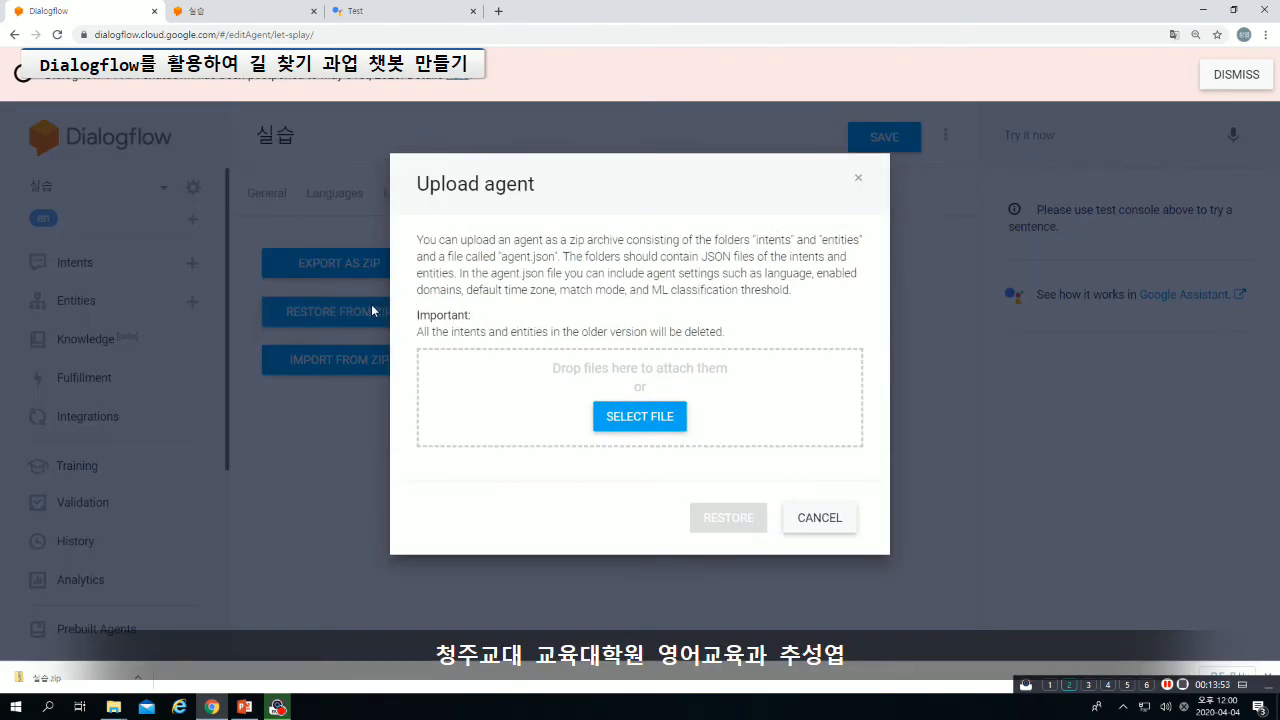
pyautogui.click(645, 418)
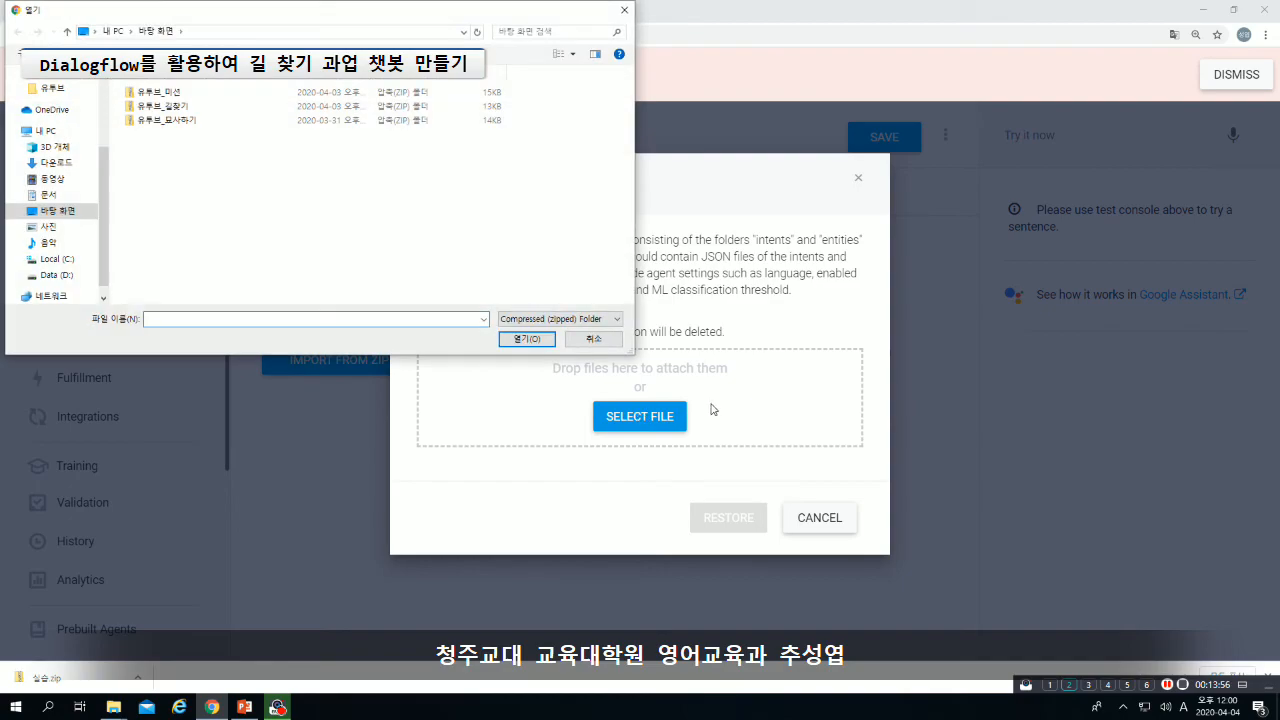
pyautogui.click(178, 107)
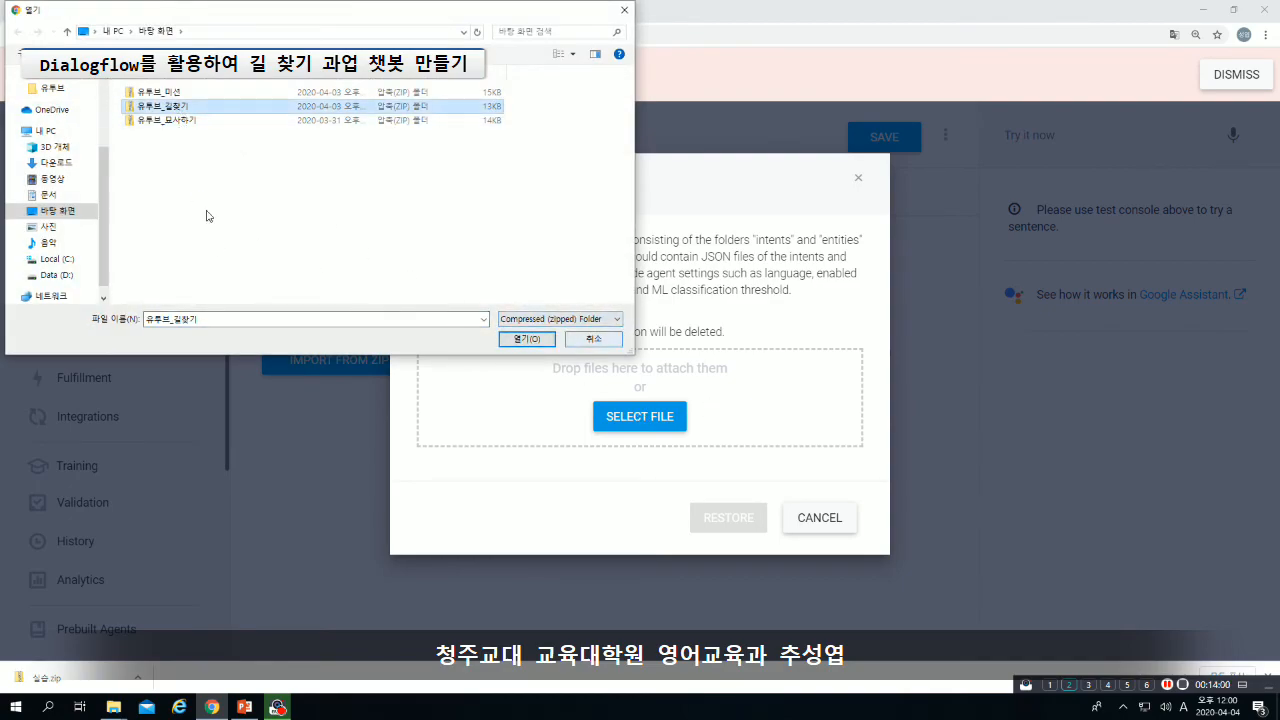
pyautogui.scroll(3, 55, 128)
pyautogui.click(56, 115)
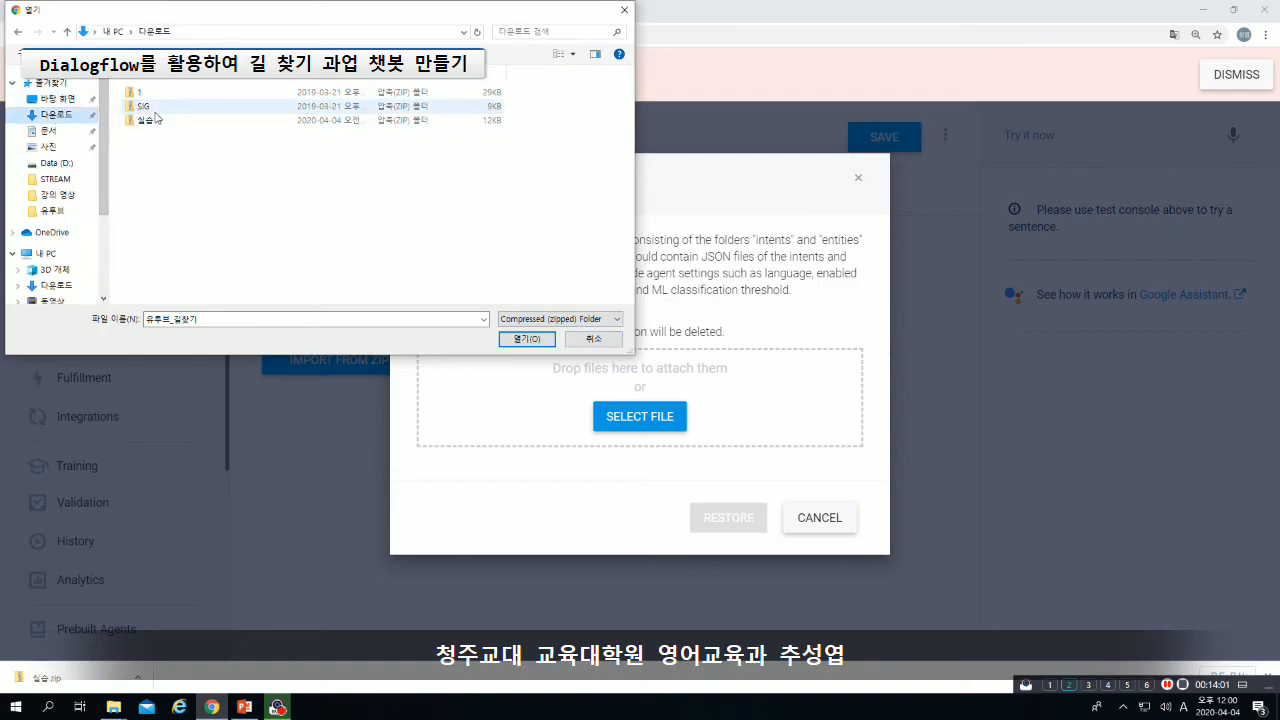
pyautogui.click(148, 120)
pyautogui.click(545, 341)
# Confirm the replacement with the word RESTORE, run the agent restore and close the upload dialog.
pyautogui.click(541, 490)
pyautogui.write('RESTORE')
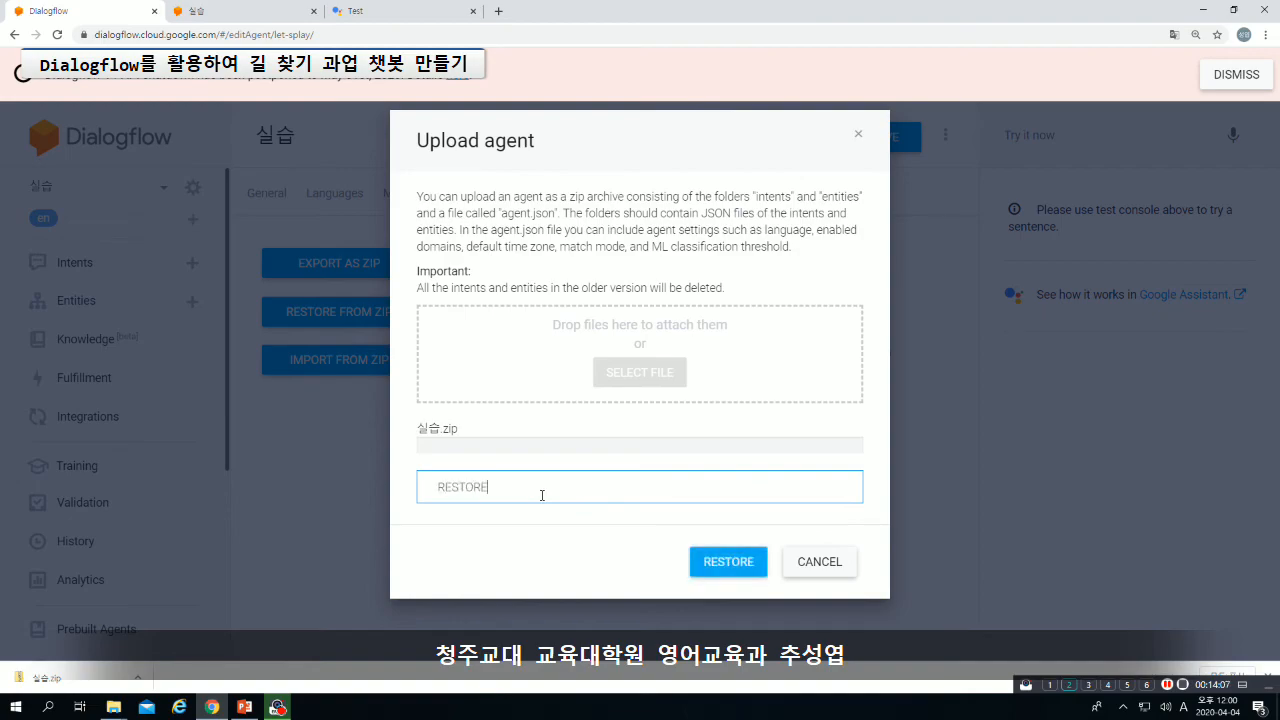
pyautogui.click(712, 562)
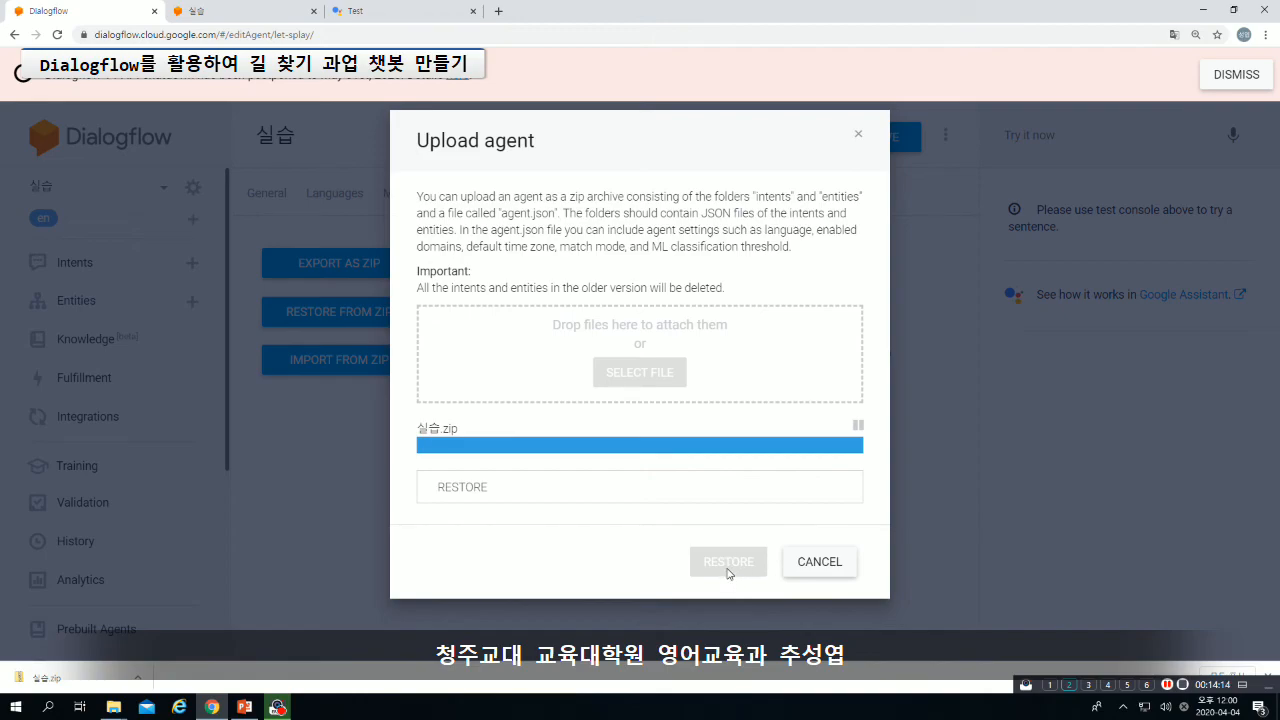
pyautogui.click(729, 563)
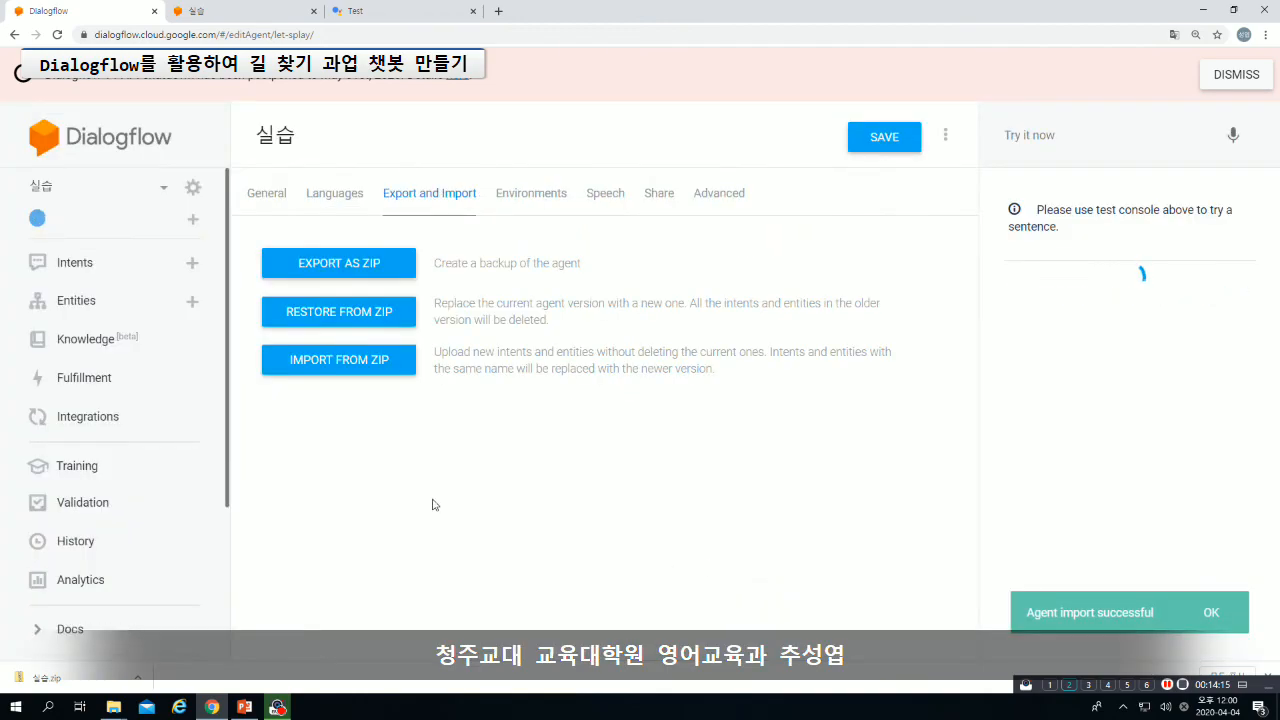
# Check the restored agent's intents and custom entities, return to the intents list and dismiss the antivirus notification.
pyautogui.click(116, 275)
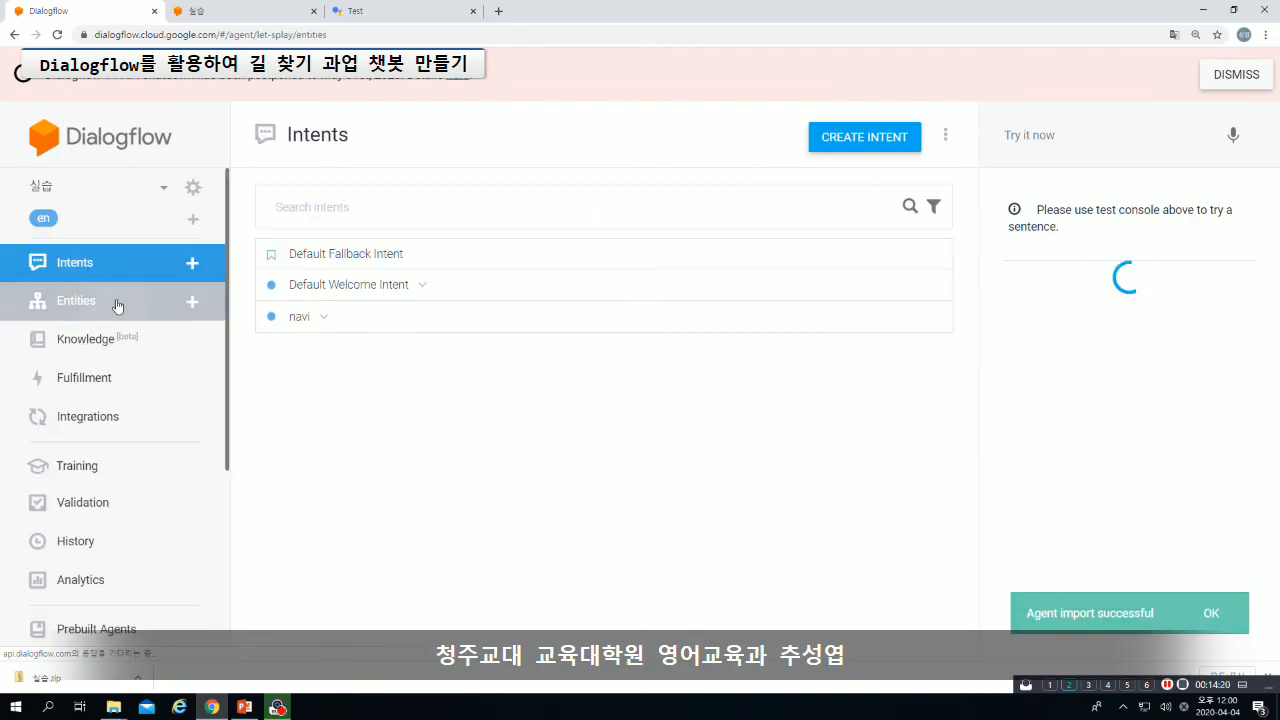
pyautogui.click(150, 303)
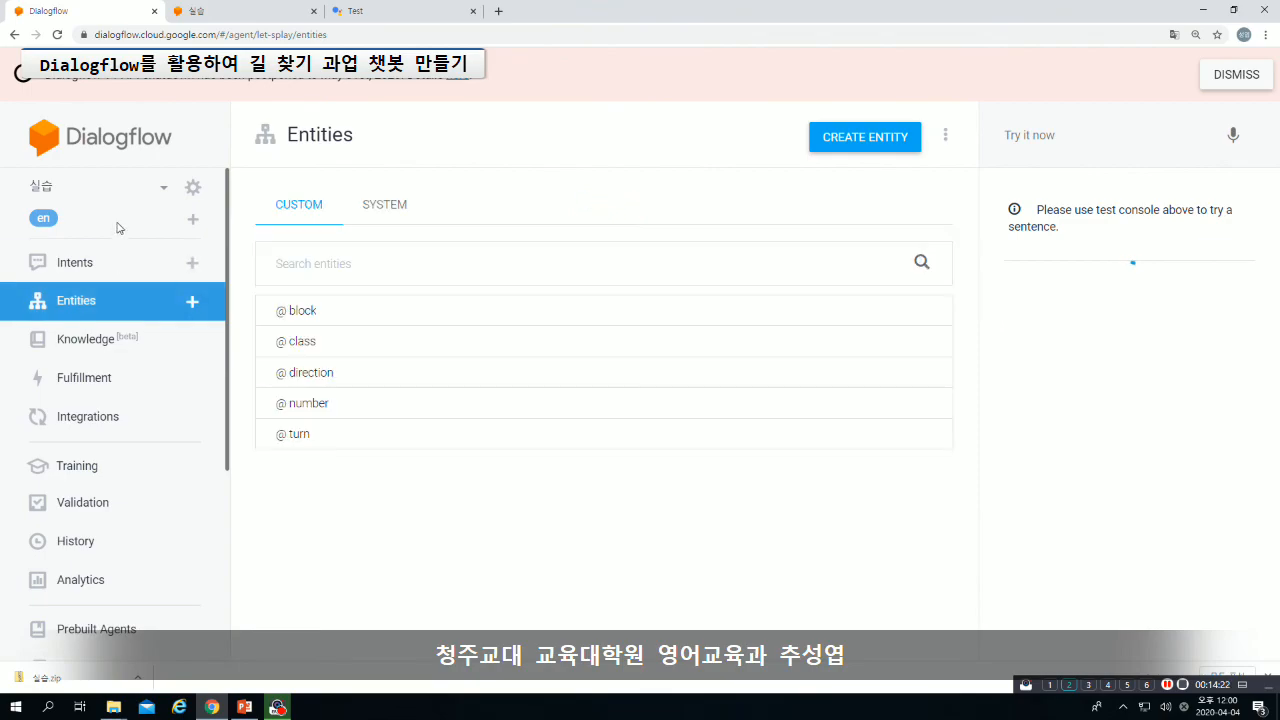
pyautogui.click(117, 262)
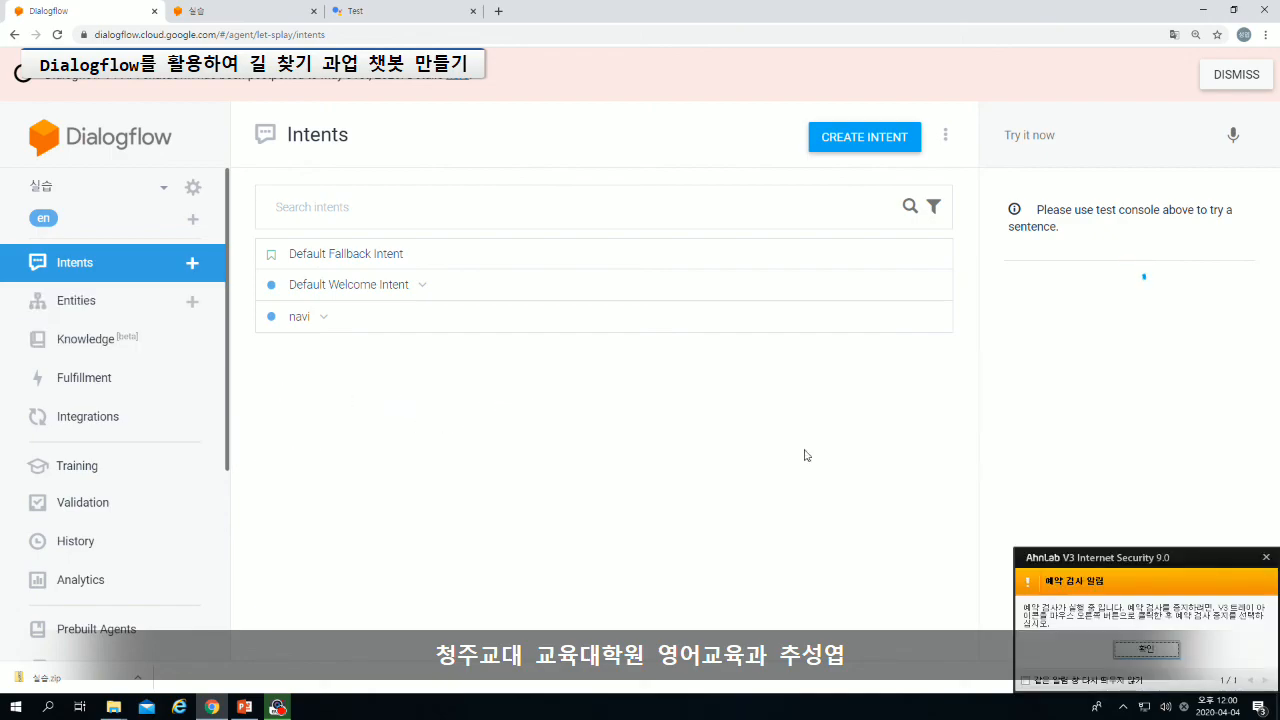
pyautogui.click(1264, 558)
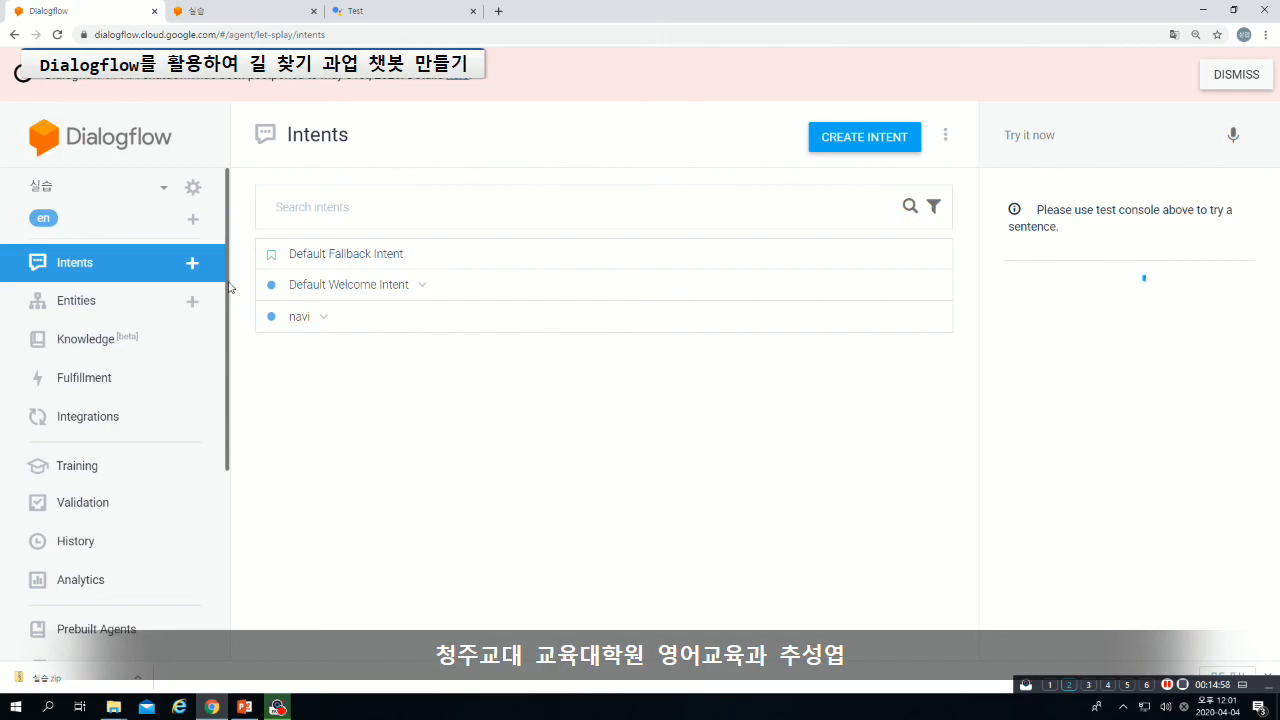
pyautogui.moveTo(228, 188)
pyautogui.mouseDown()
pyautogui.moveTo(228, 390)
pyautogui.moveTo(240, 180)
pyautogui.mouseUp()
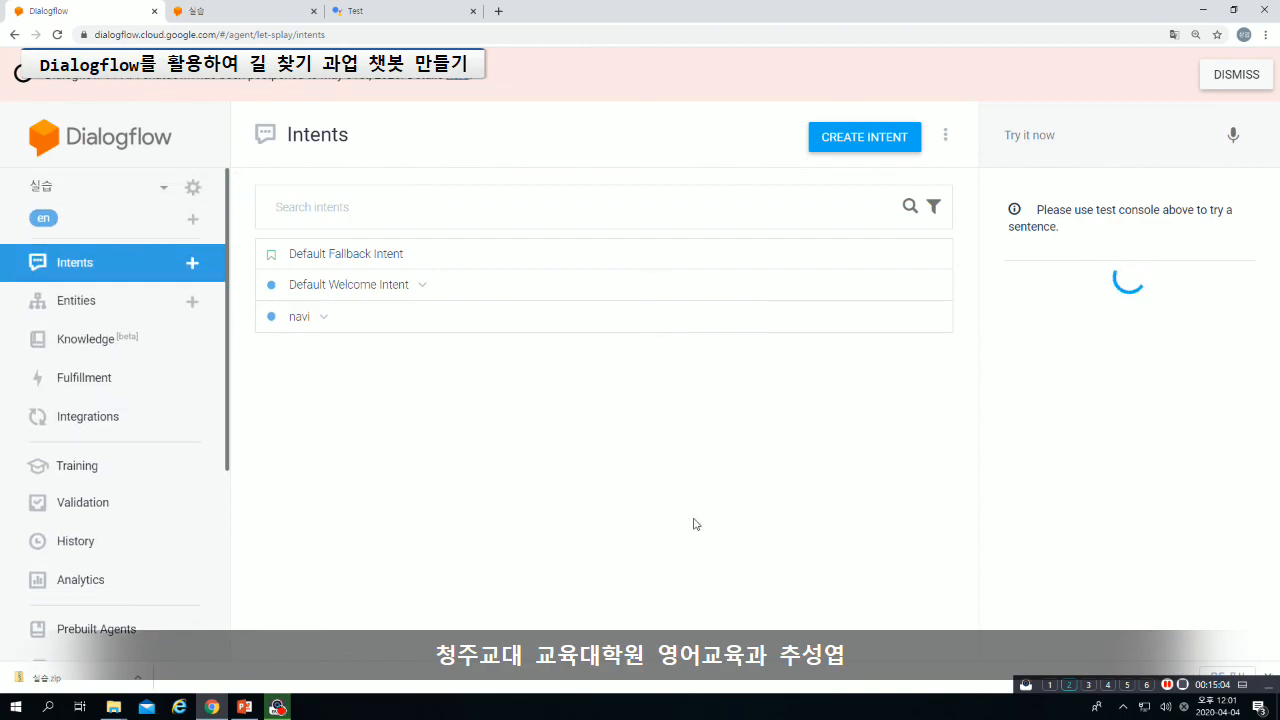